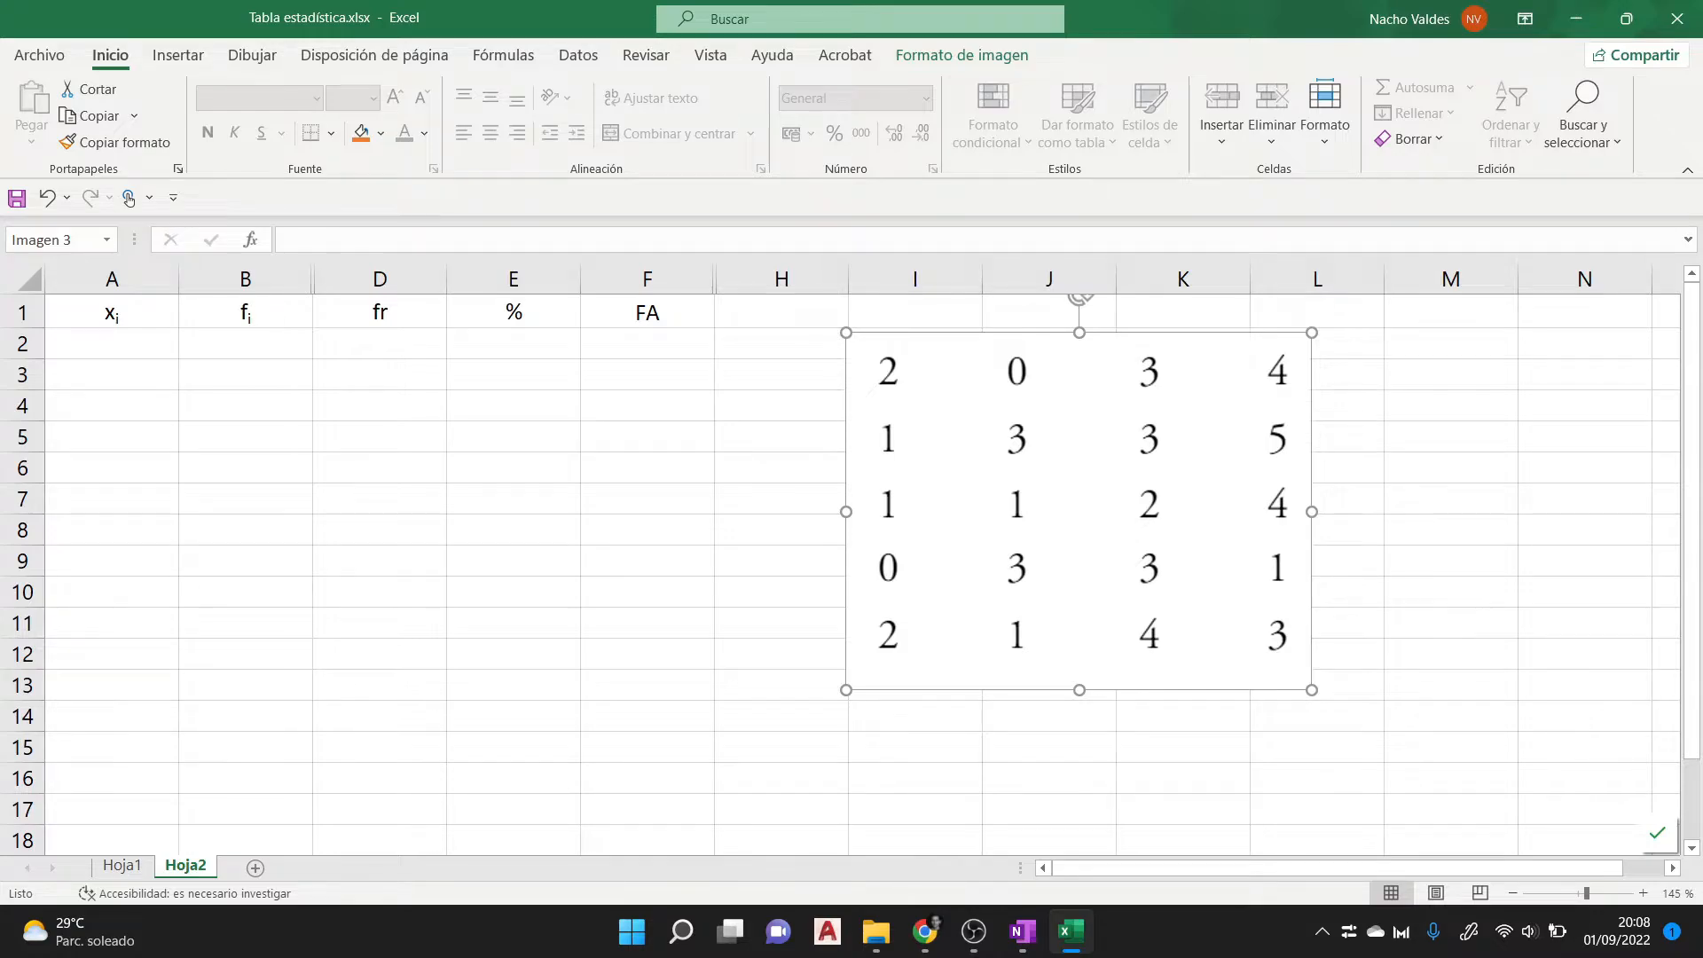
# - Enter the values 0, 1, 2, 3, 4 and 5 in cells A2 to A7, below the xi header
pyautogui.click(111, 344)
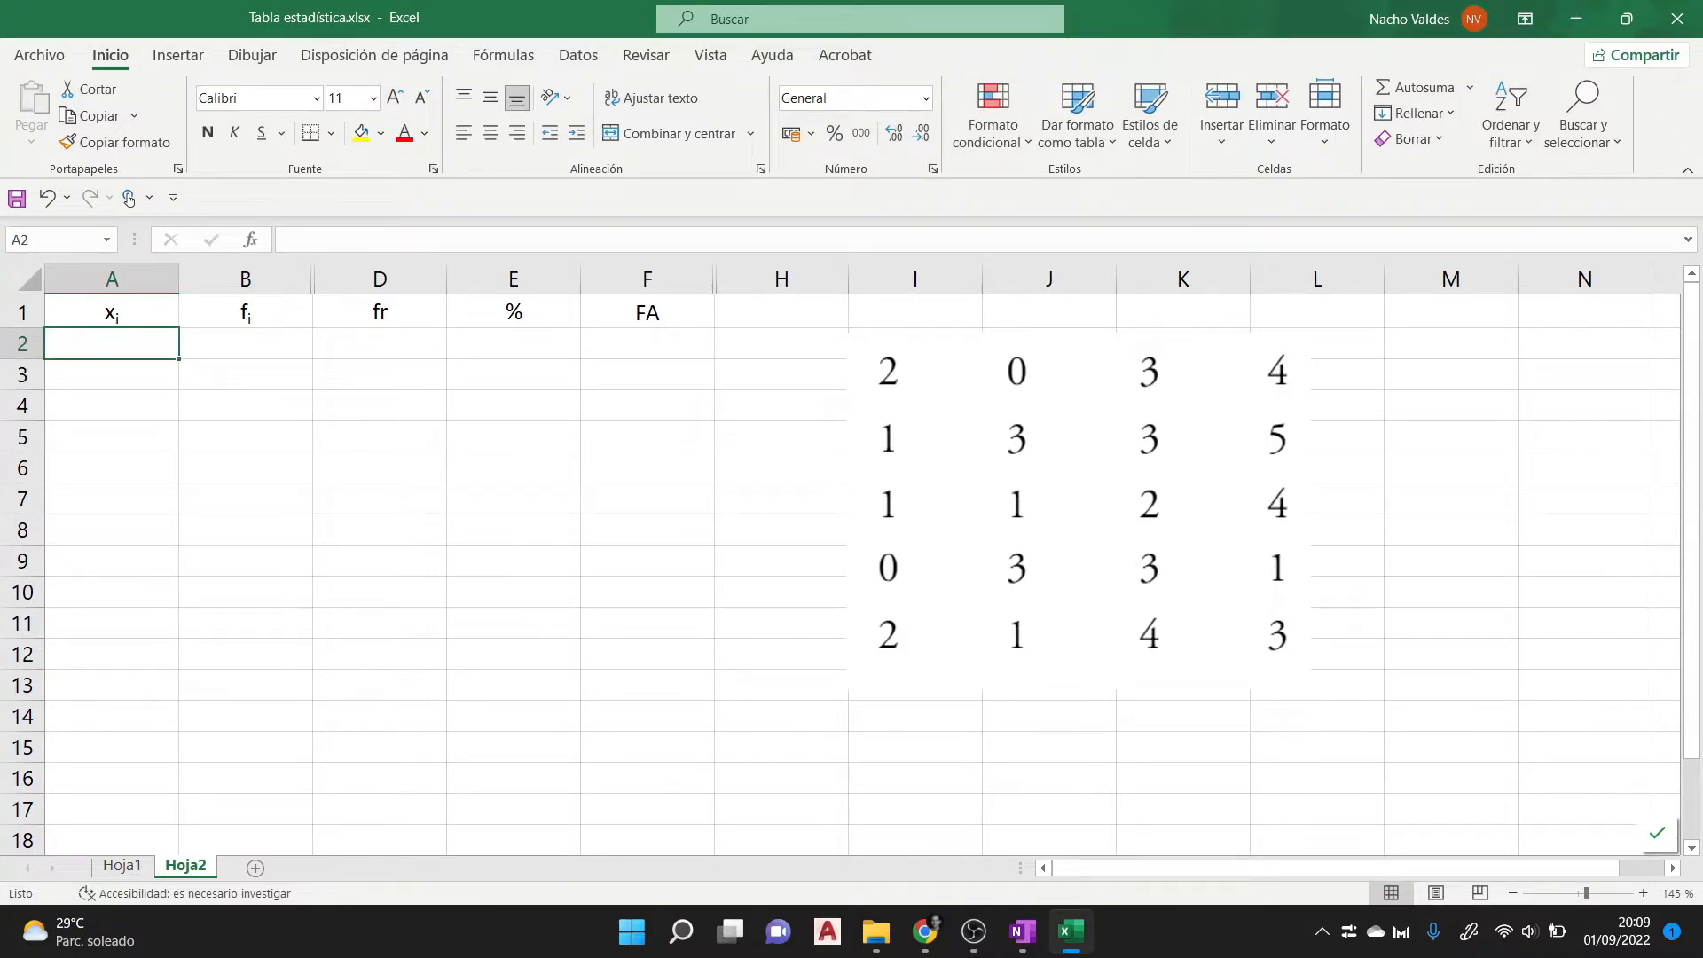
pyautogui.write('0')
pyautogui.press('Return')
pyautogui.write('1')
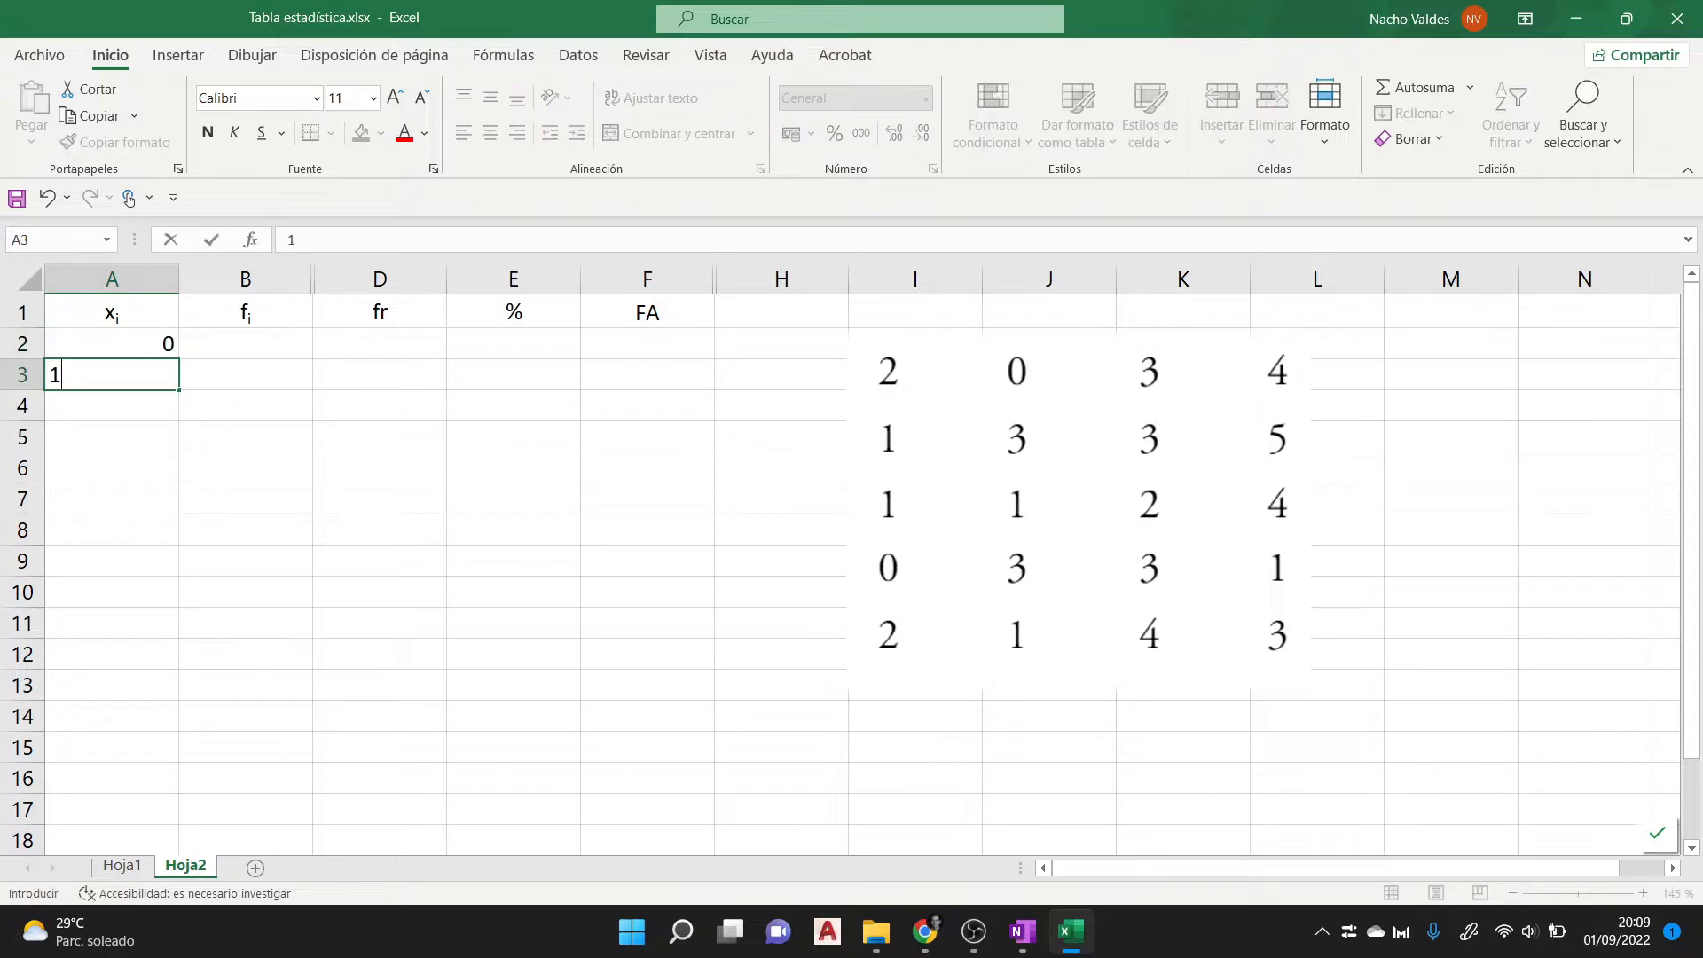
pyautogui.press('Return')
pyautogui.write('2')
pyautogui.press('Return')
pyautogui.write('3')
pyautogui.press('Return')
pyautogui.write('4')
pyautogui.press('Return')
pyautogui.write('5')
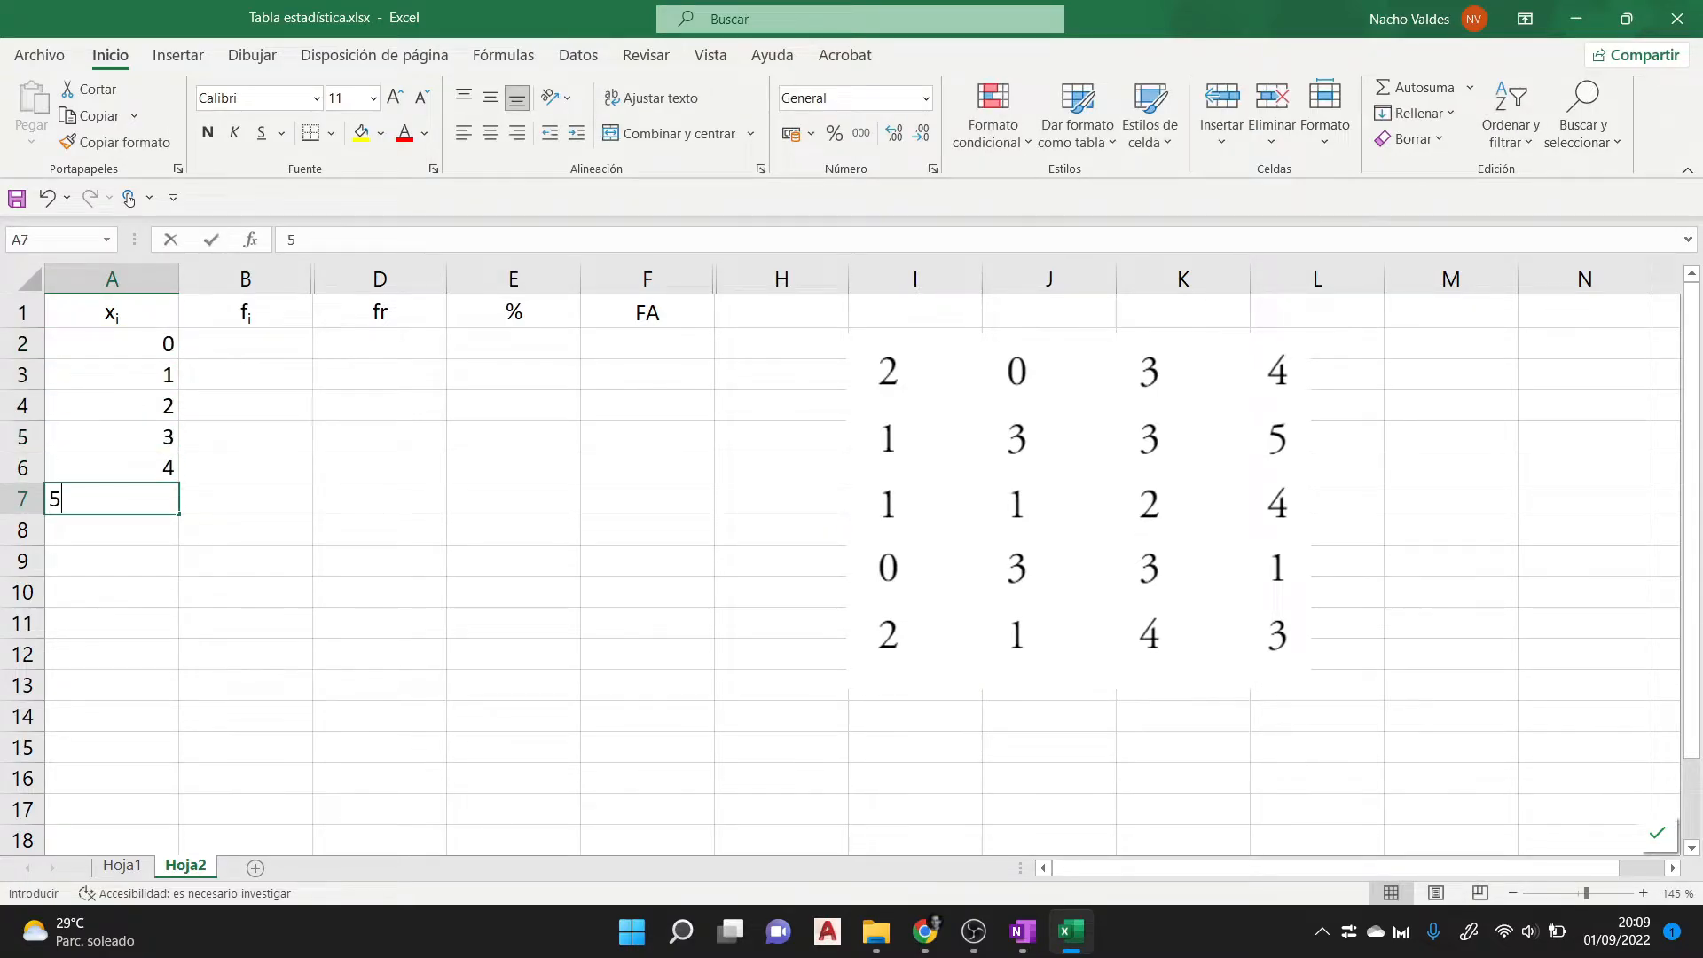
pyautogui.press('Return')
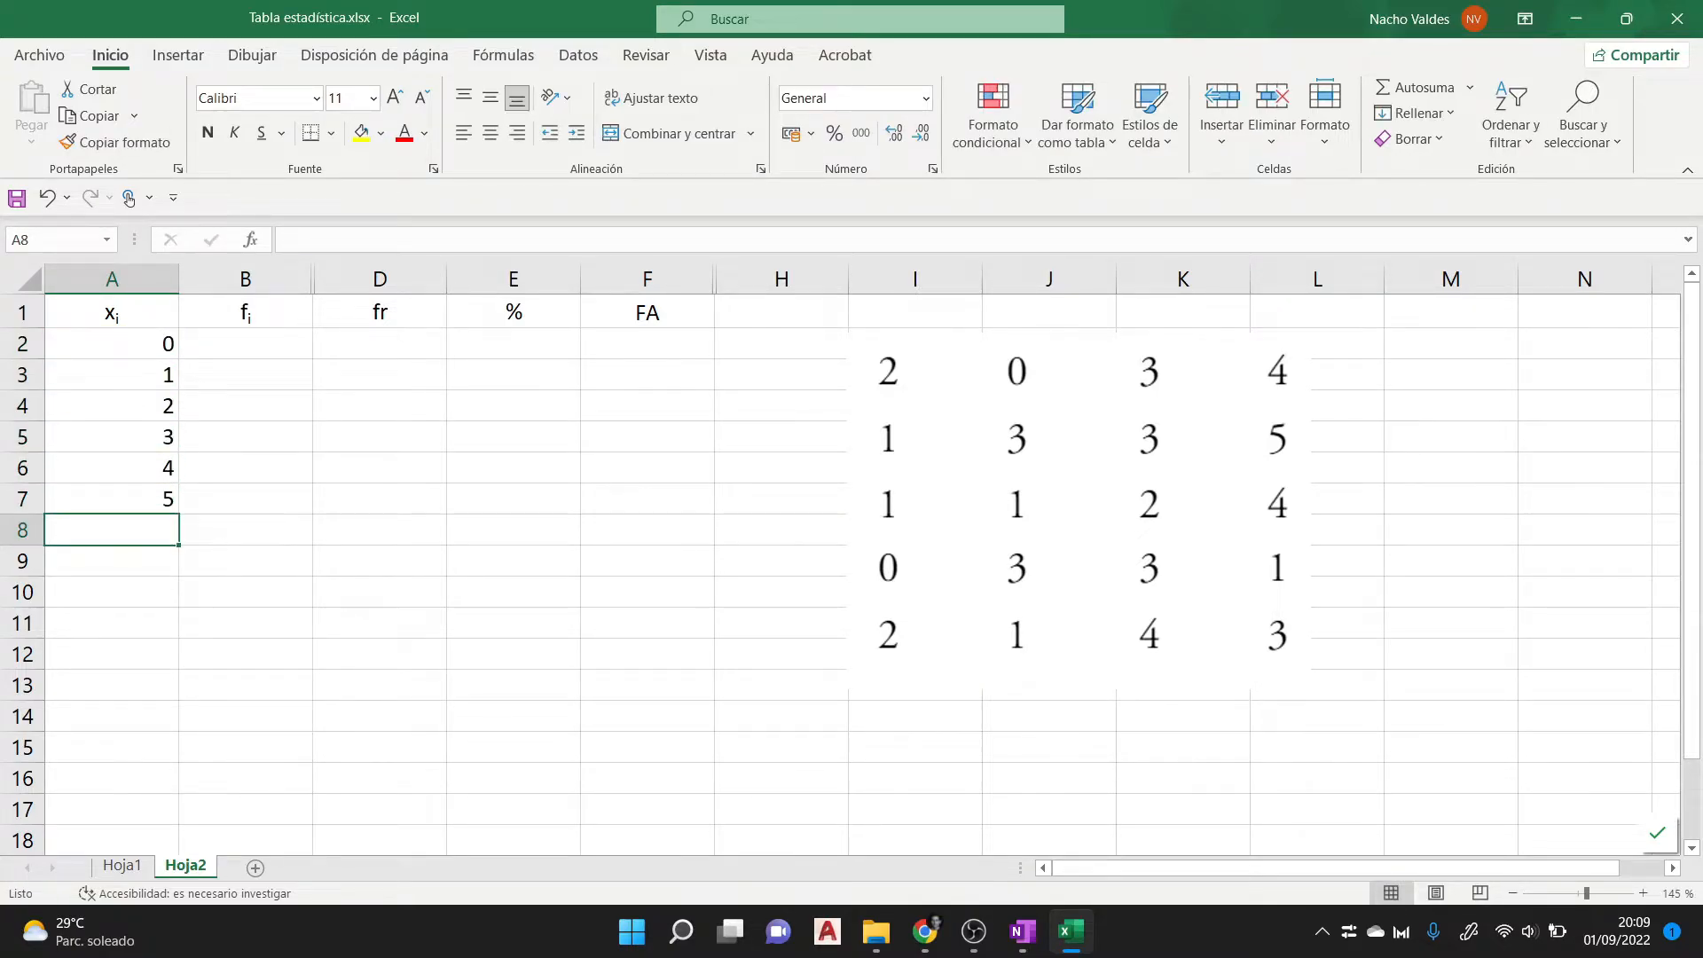
# - Clear cells A4:A7 and extend the 0, 1 series from A2:A3 down to cell A17
pyautogui.moveTo(112, 406); pyautogui.dragTo(112, 499)
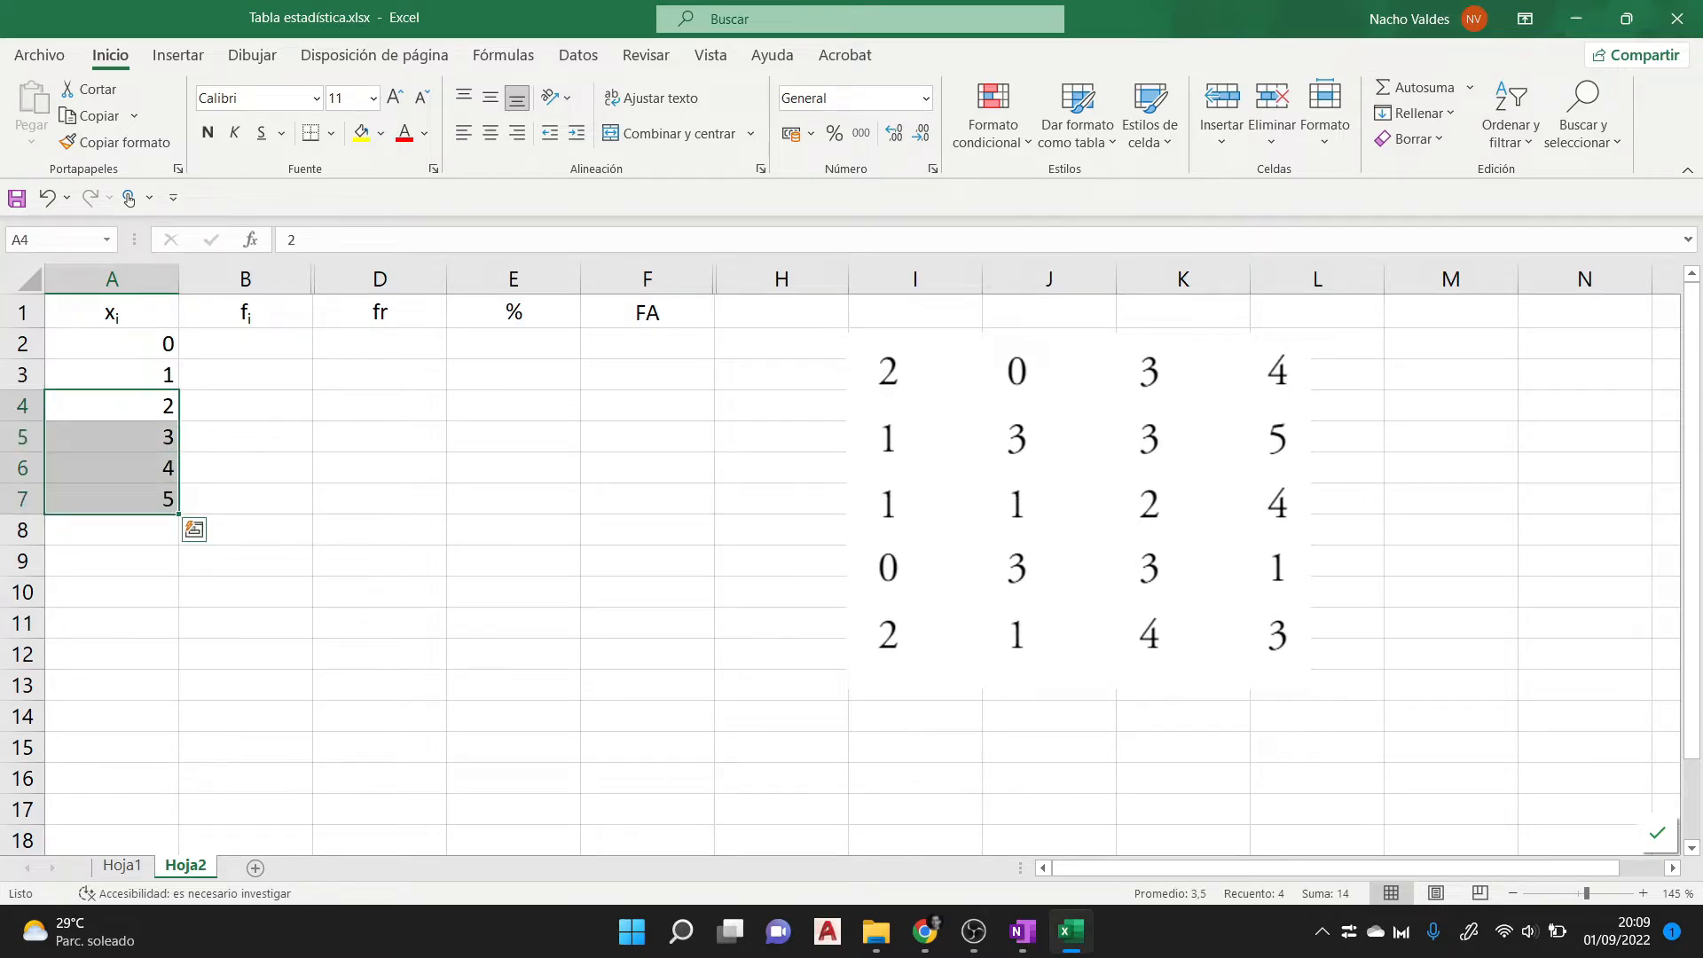
pyautogui.press('Delete')
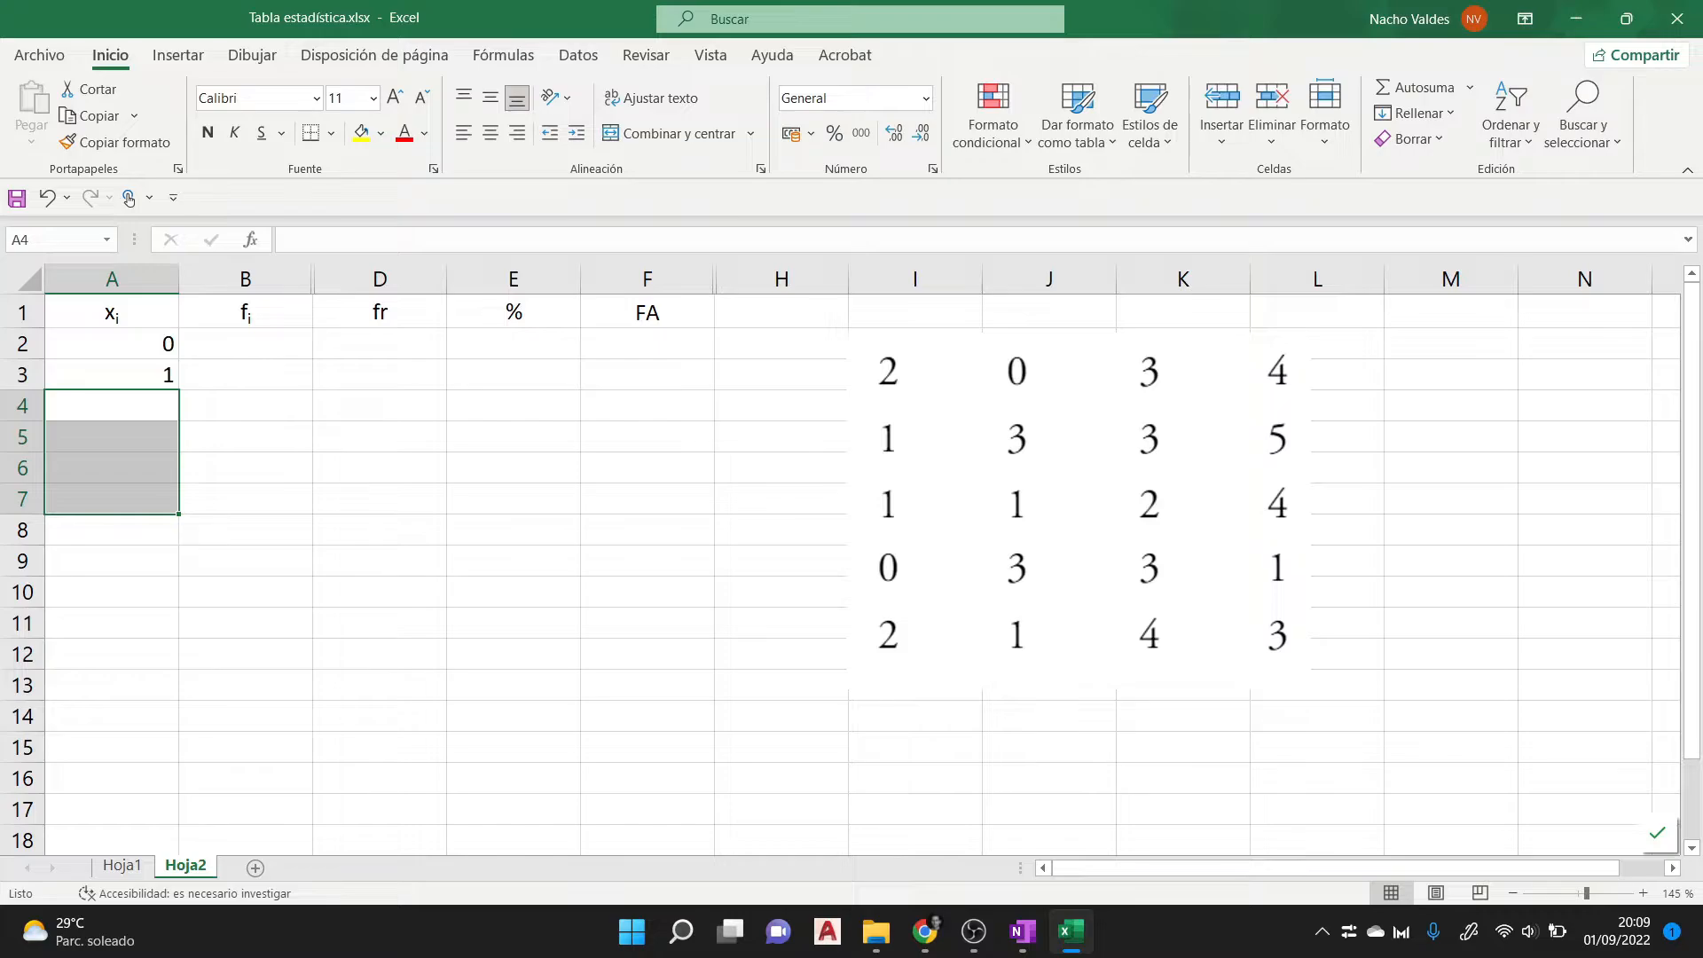
pyautogui.moveTo(112, 345); pyautogui.dragTo(112, 375)
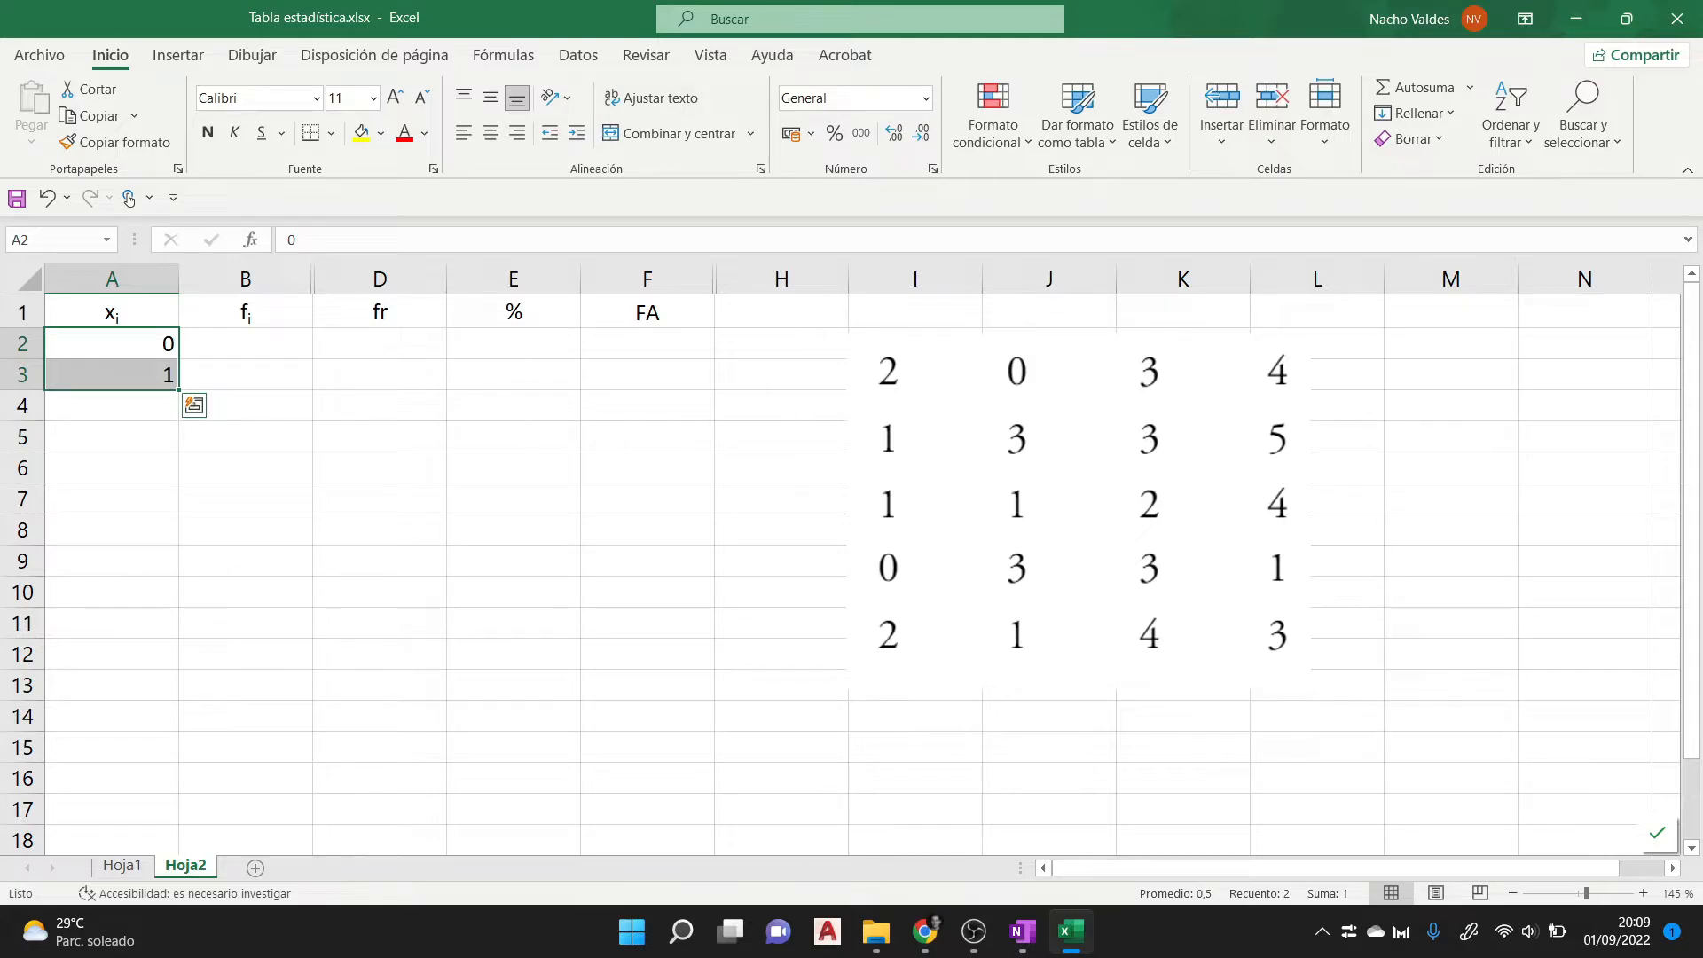
pyautogui.moveTo(178, 390); pyautogui.dragTo(180, 823)
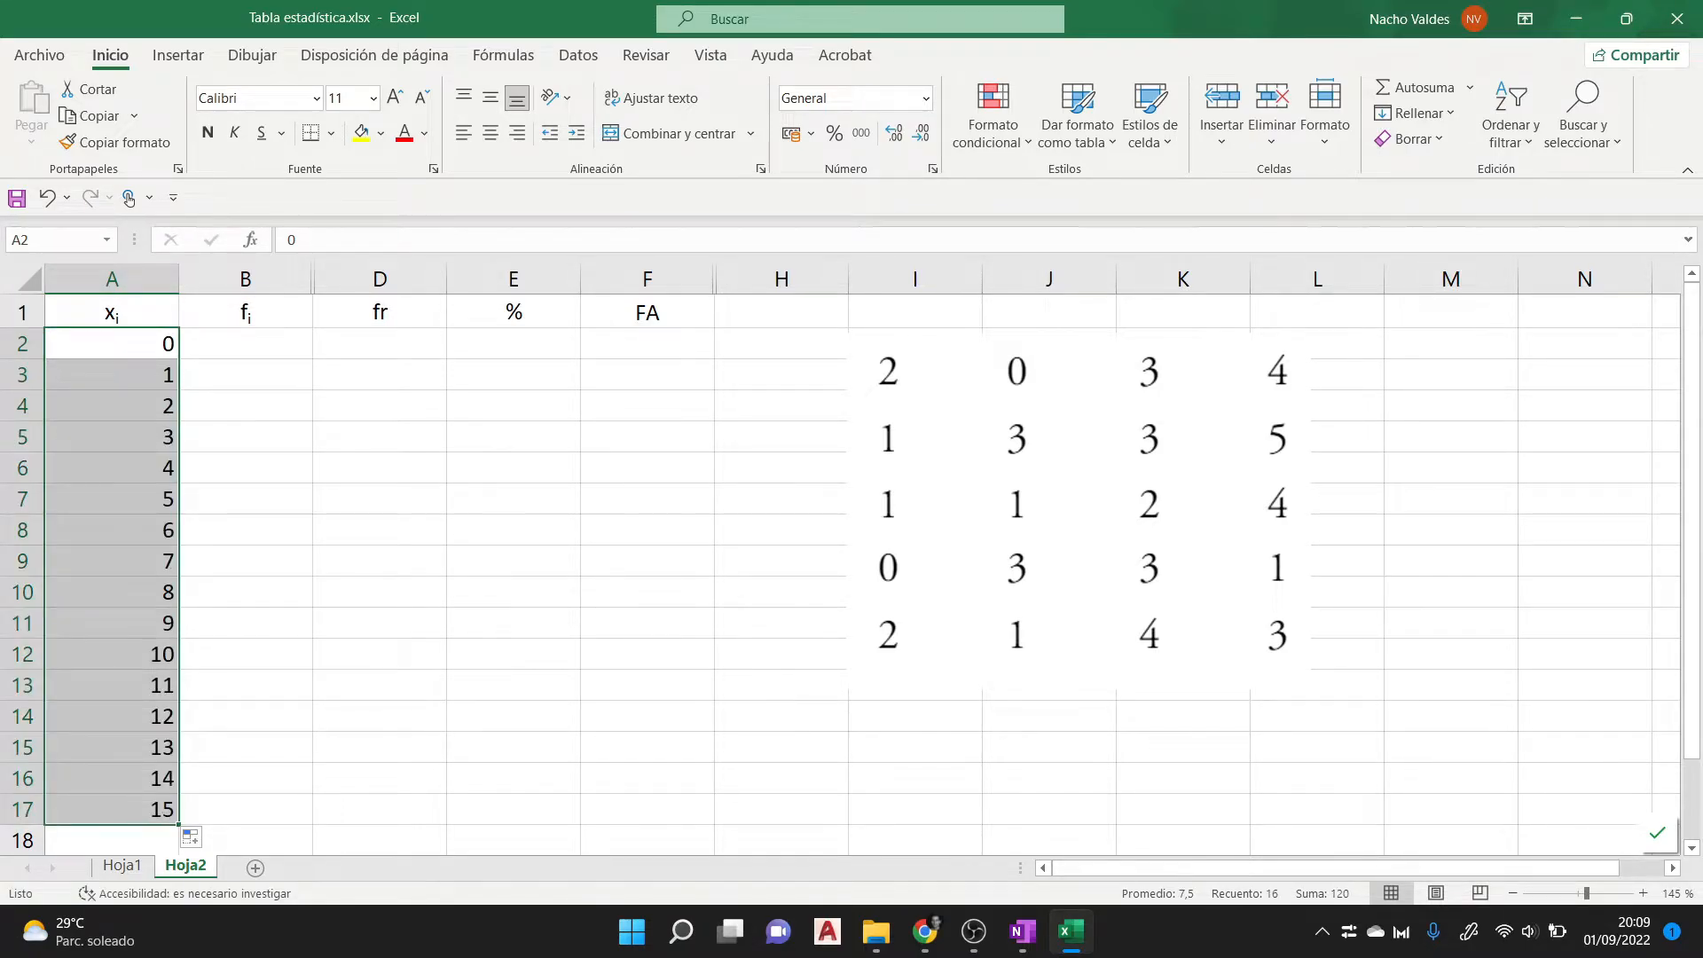
# - Delete the surplus series values in cells A8 to A17
pyautogui.click(246, 684)
pyautogui.moveTo(112, 530); pyautogui.dragTo(112, 809)
pyautogui.press('Delete')
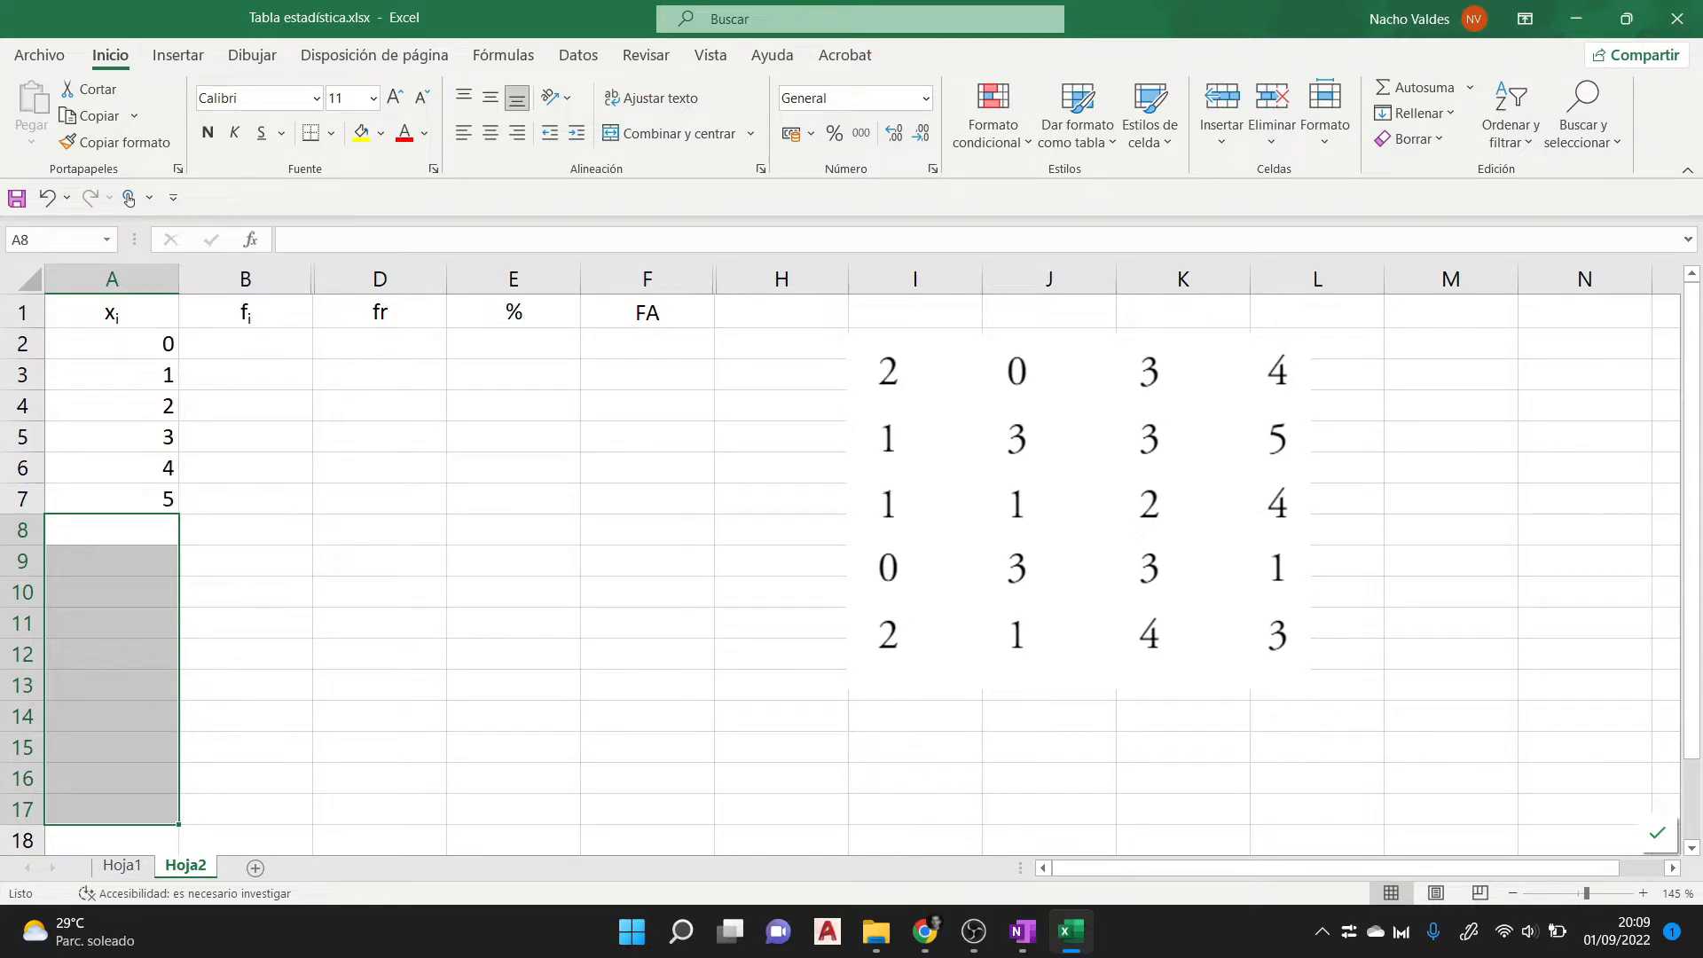
# - Enter the absolute frequencies 2, 5, 3, 6, 3 and 1 in cells B2 to B7, below the fi header
pyautogui.click(246, 344)
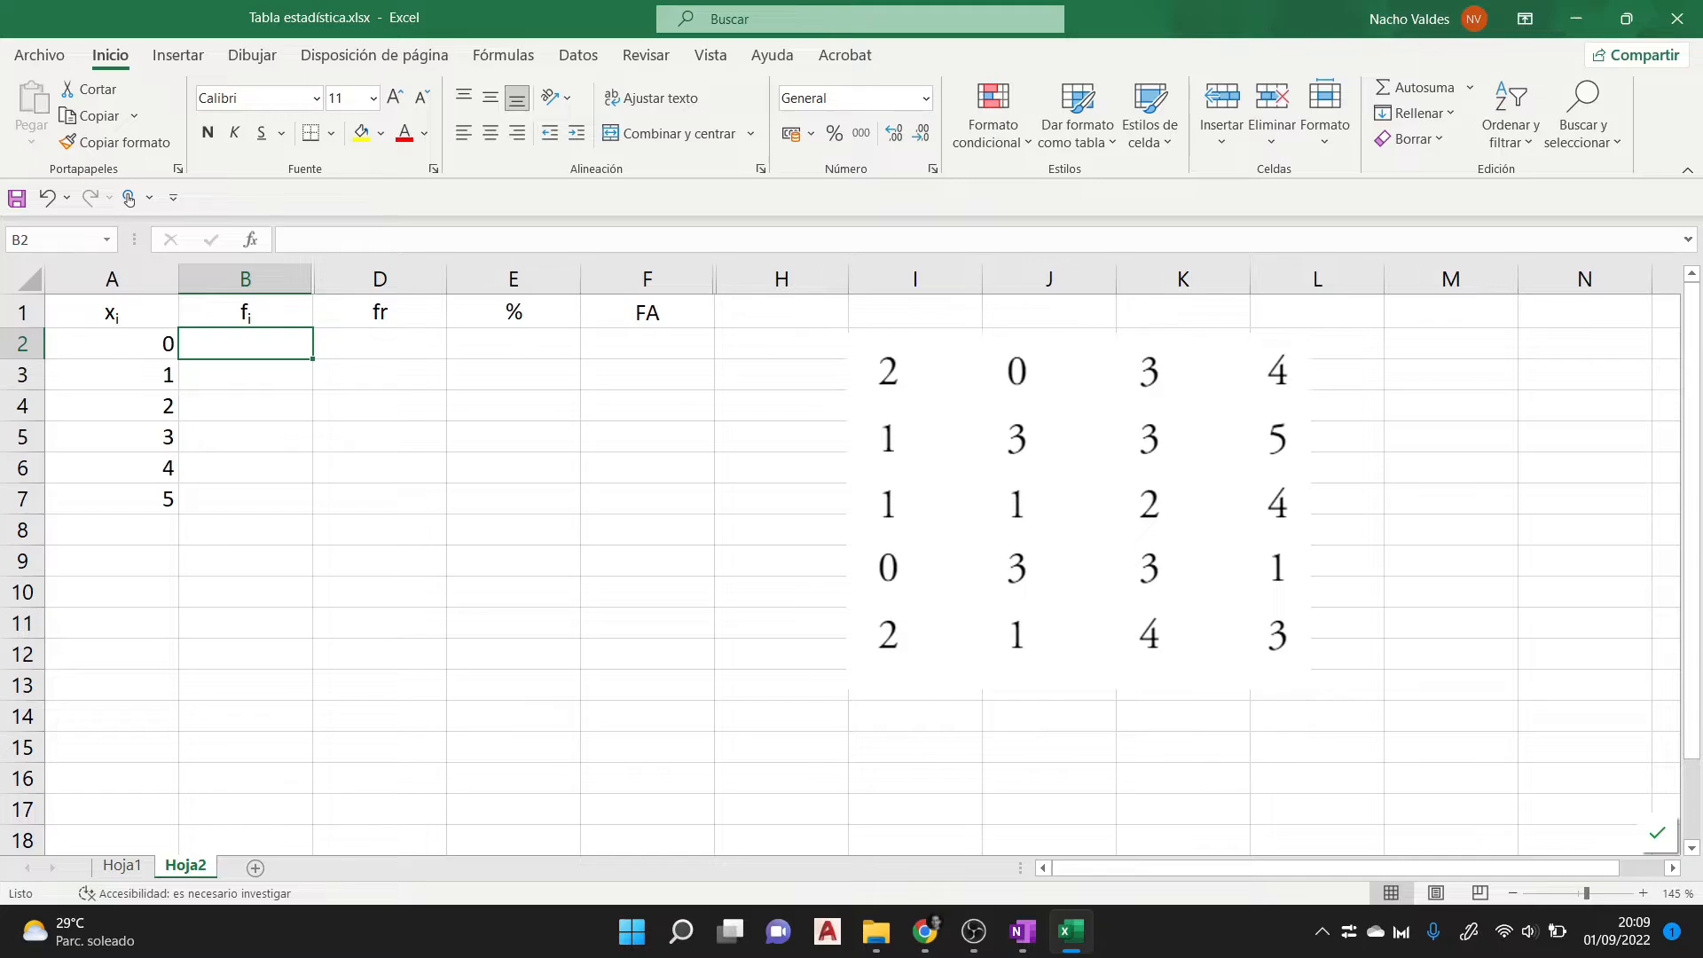
pyautogui.write('2')
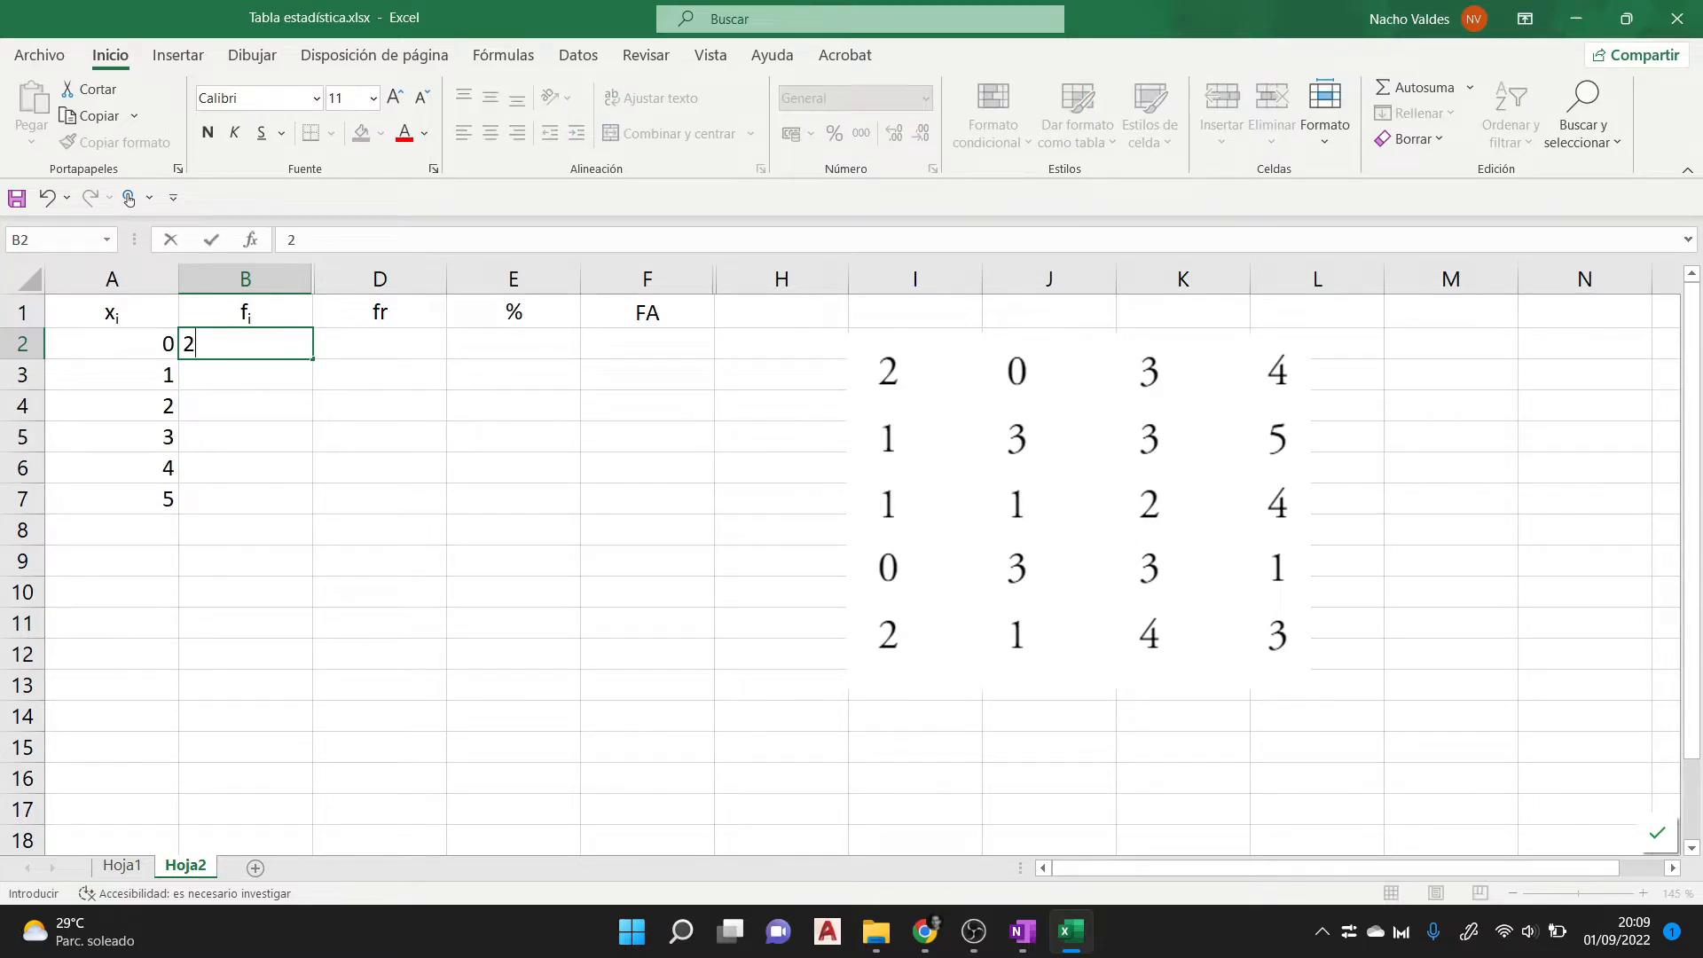
pyautogui.press('Return')
pyautogui.write('5')
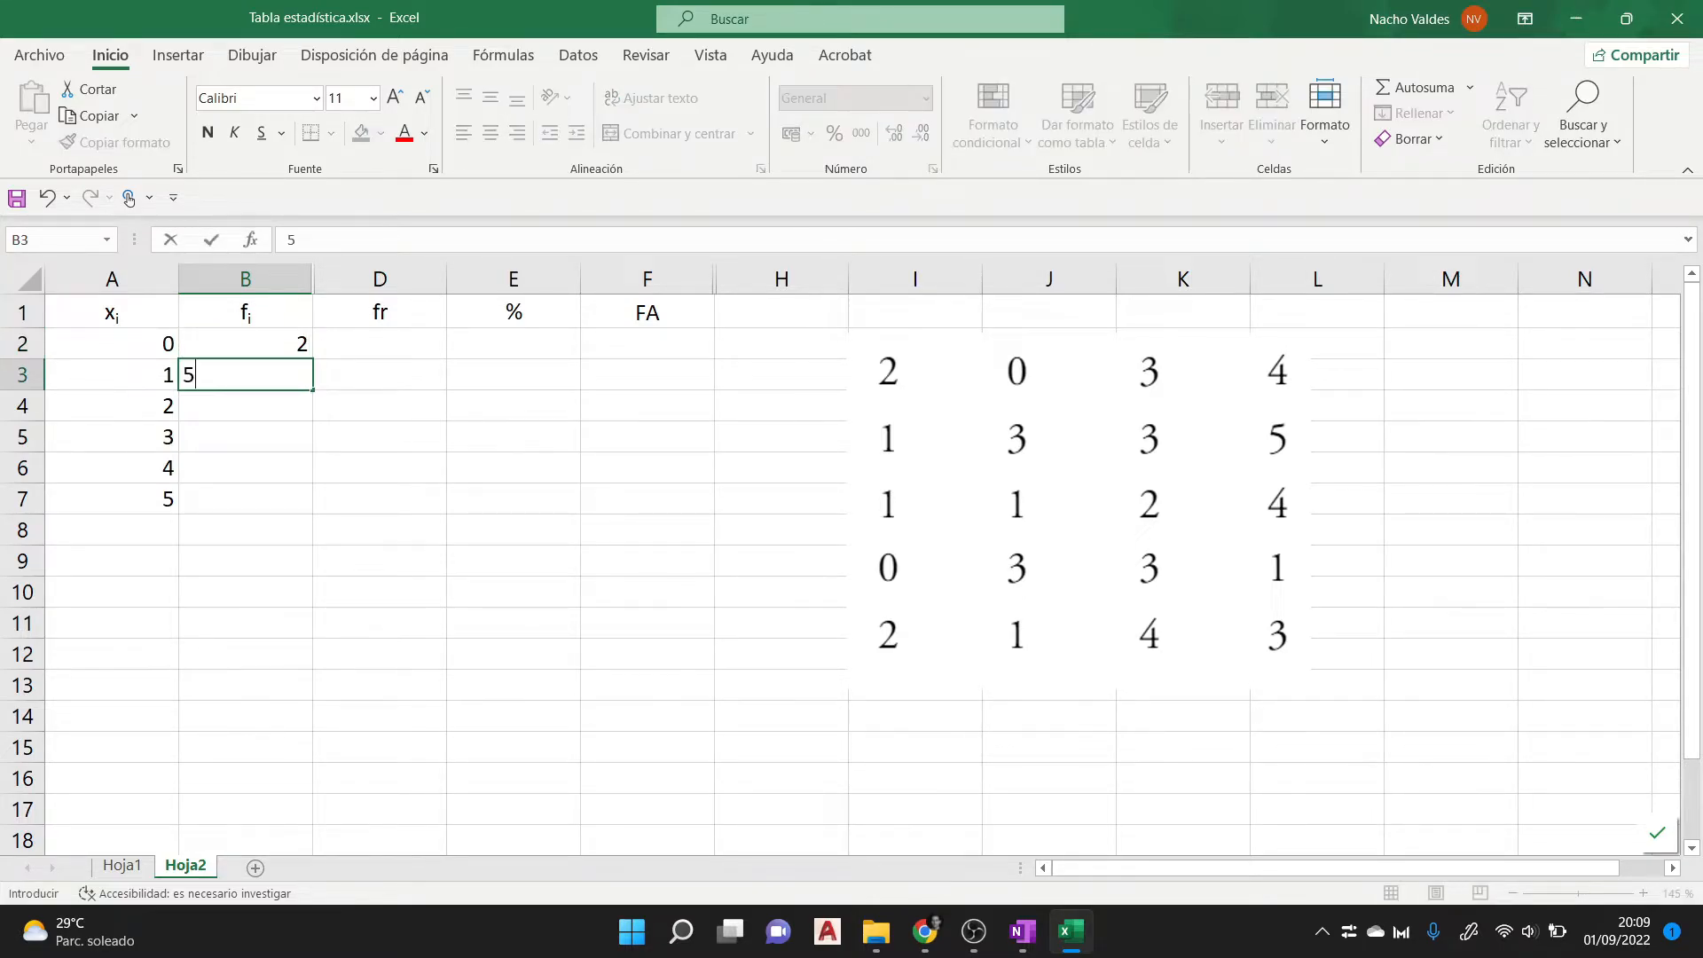
pyautogui.press('Return')
pyautogui.write('3')
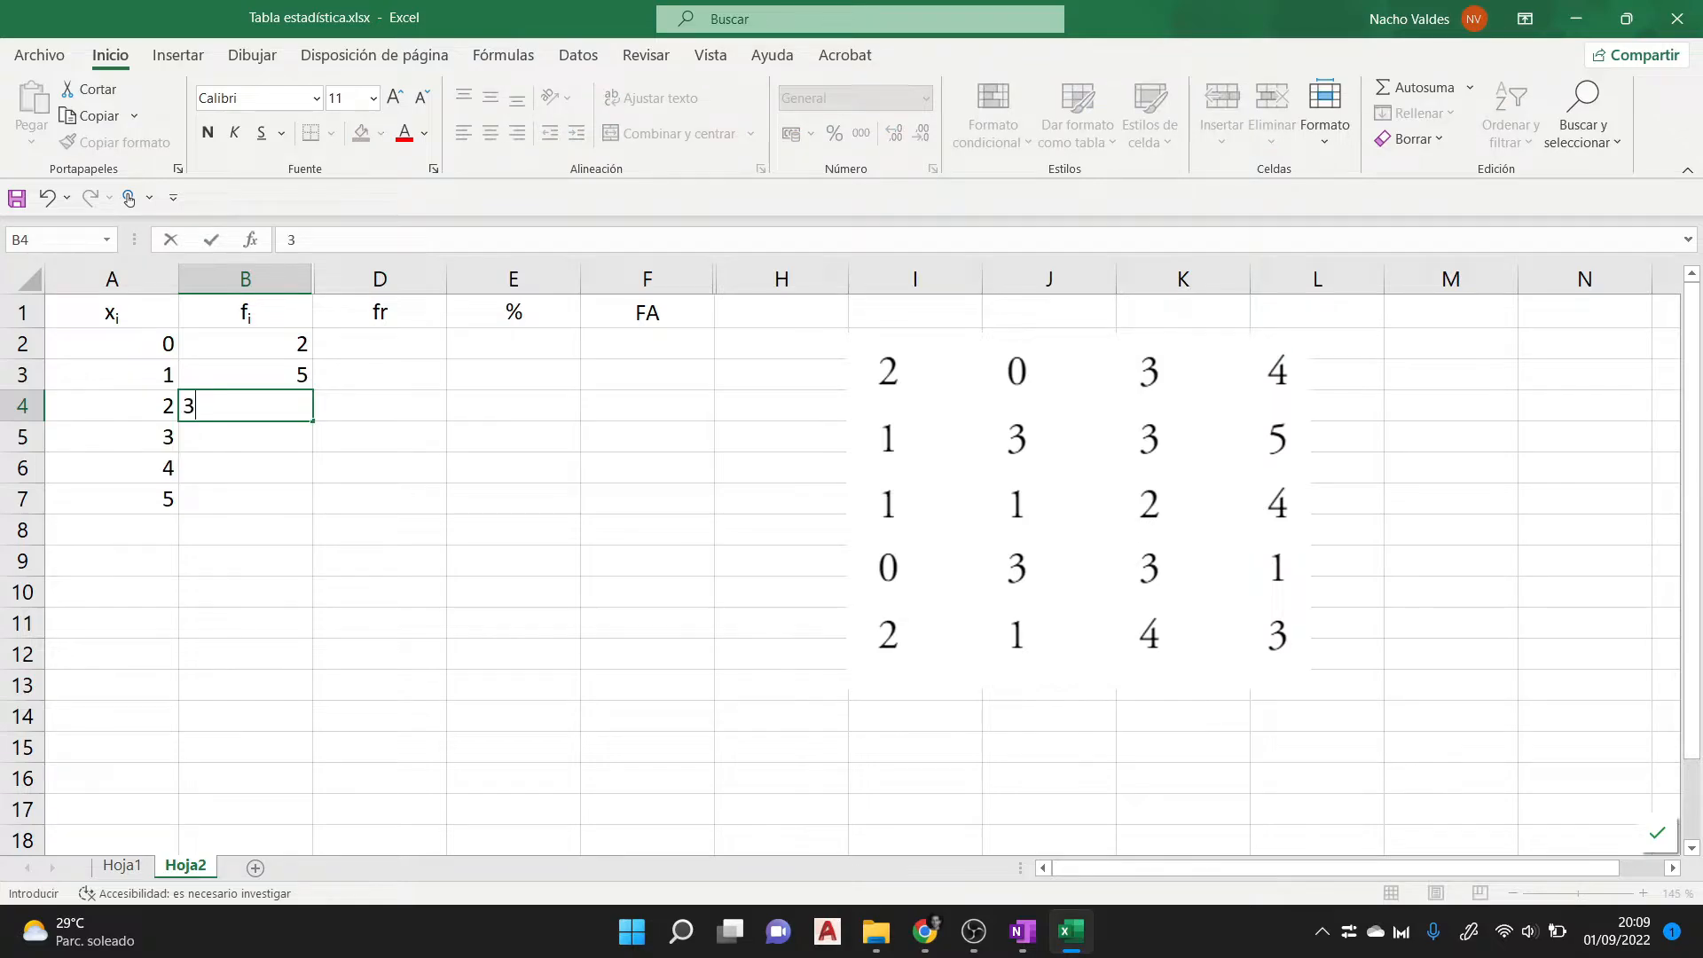
pyautogui.press('Return')
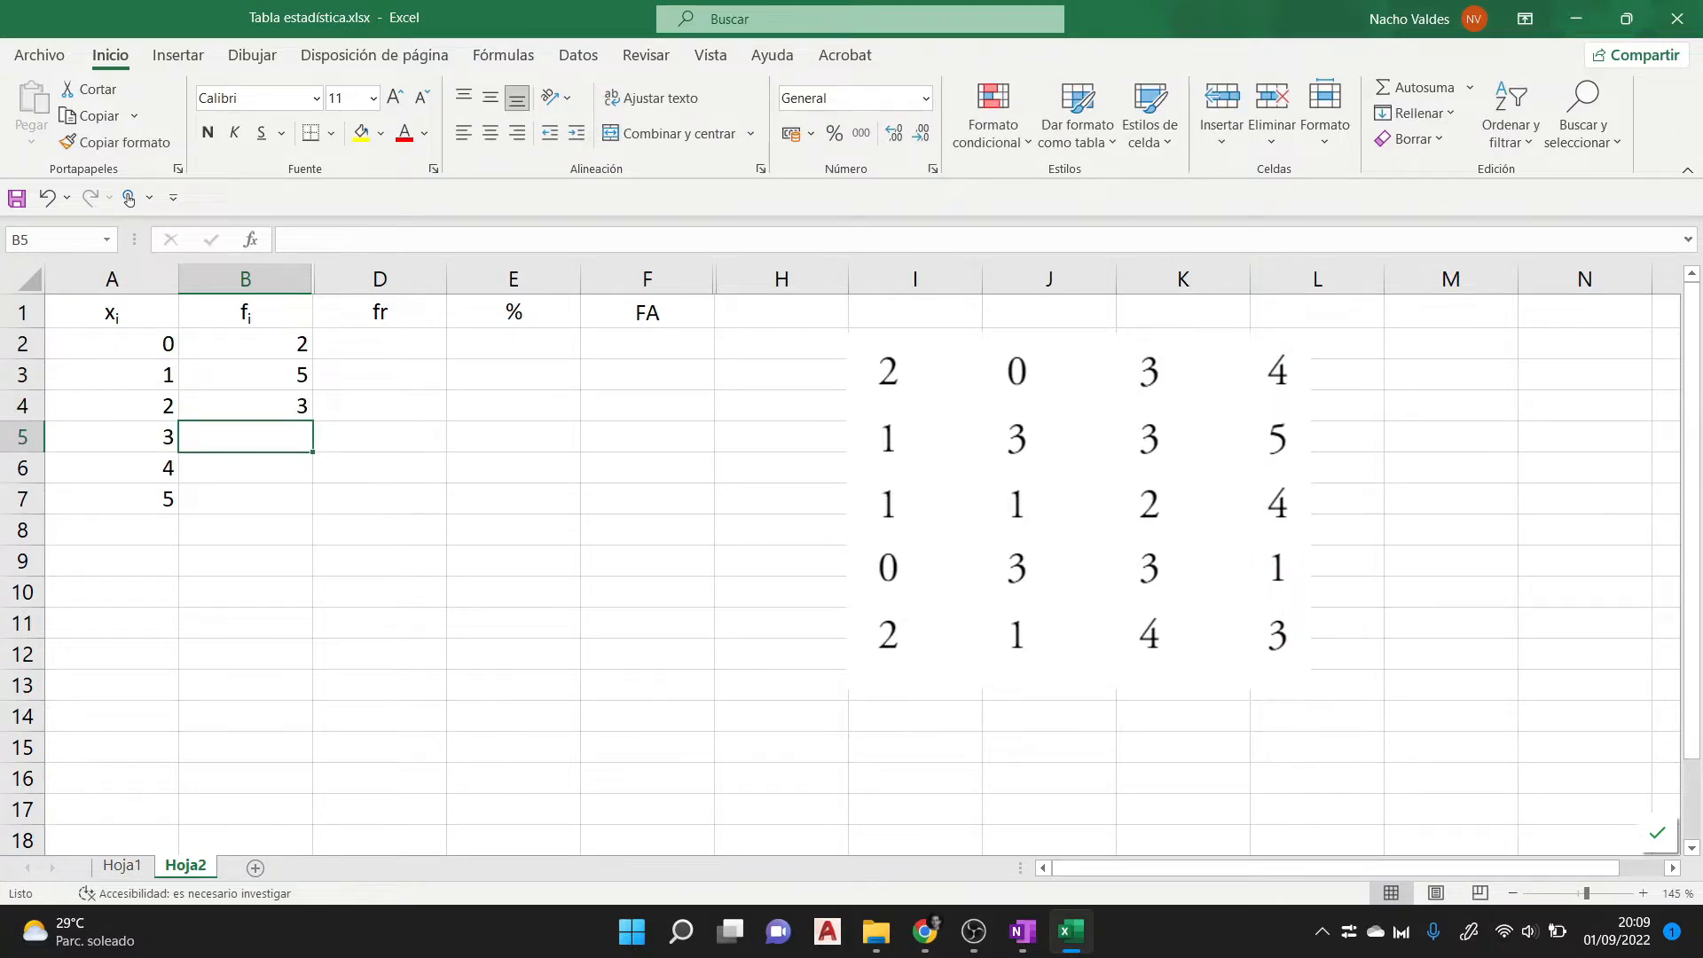
pyautogui.write('6')
pyautogui.press('Return')
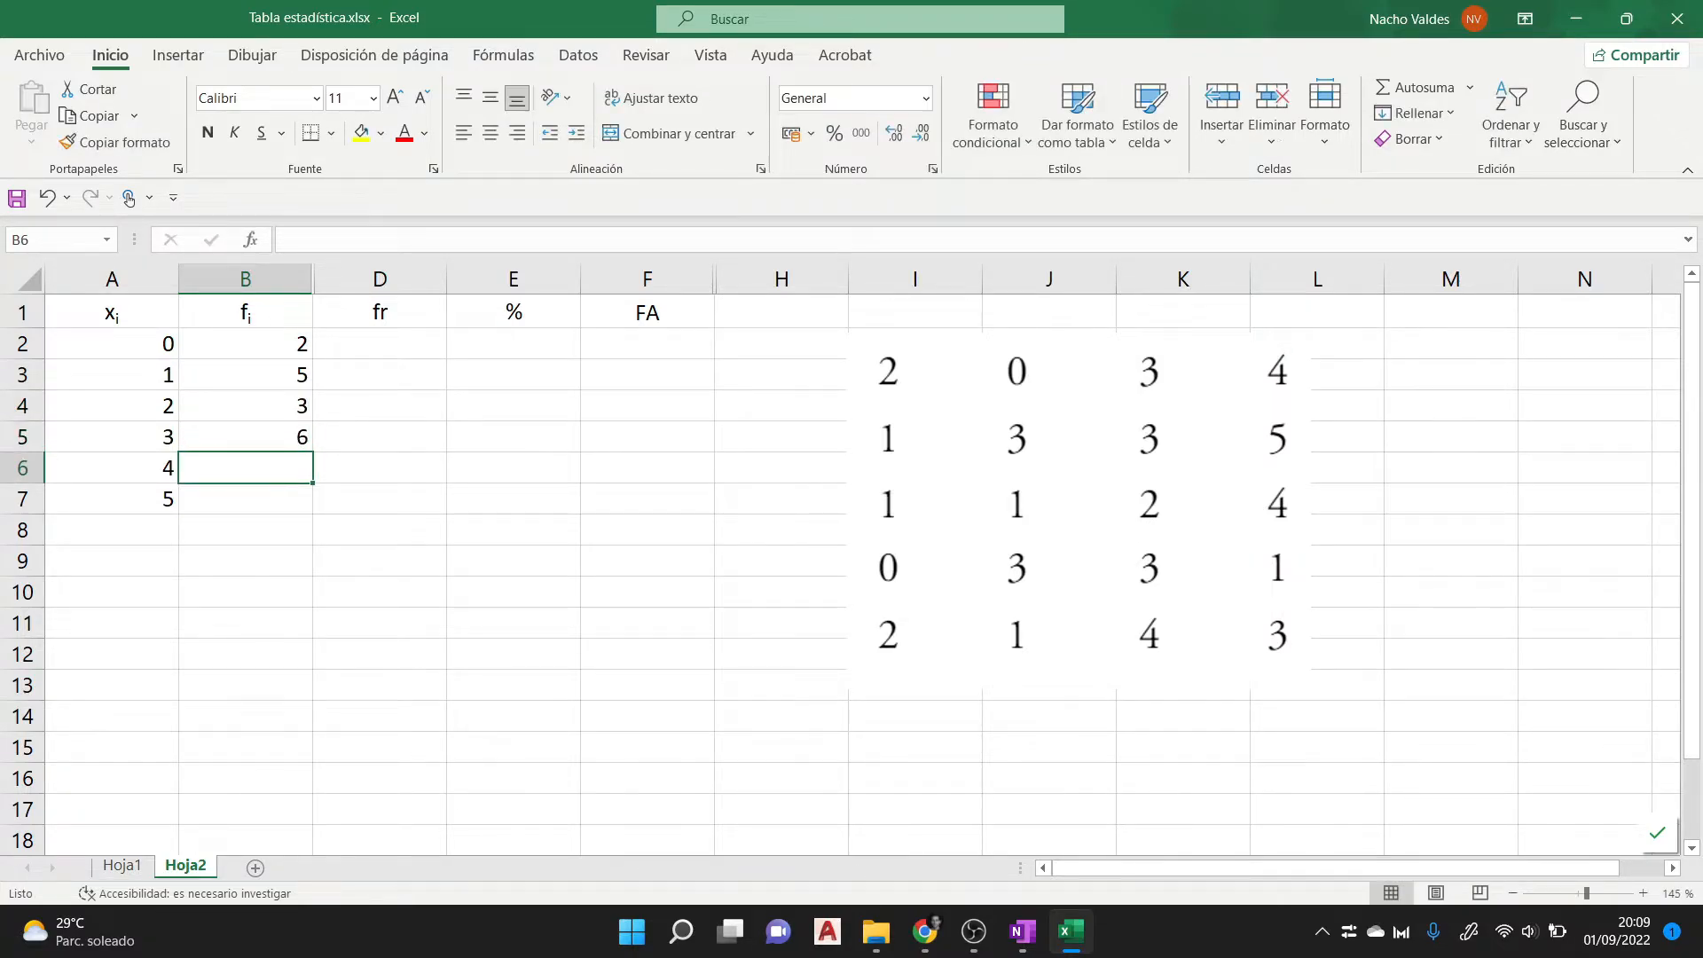
pyautogui.write('3')
pyautogui.press('Return')
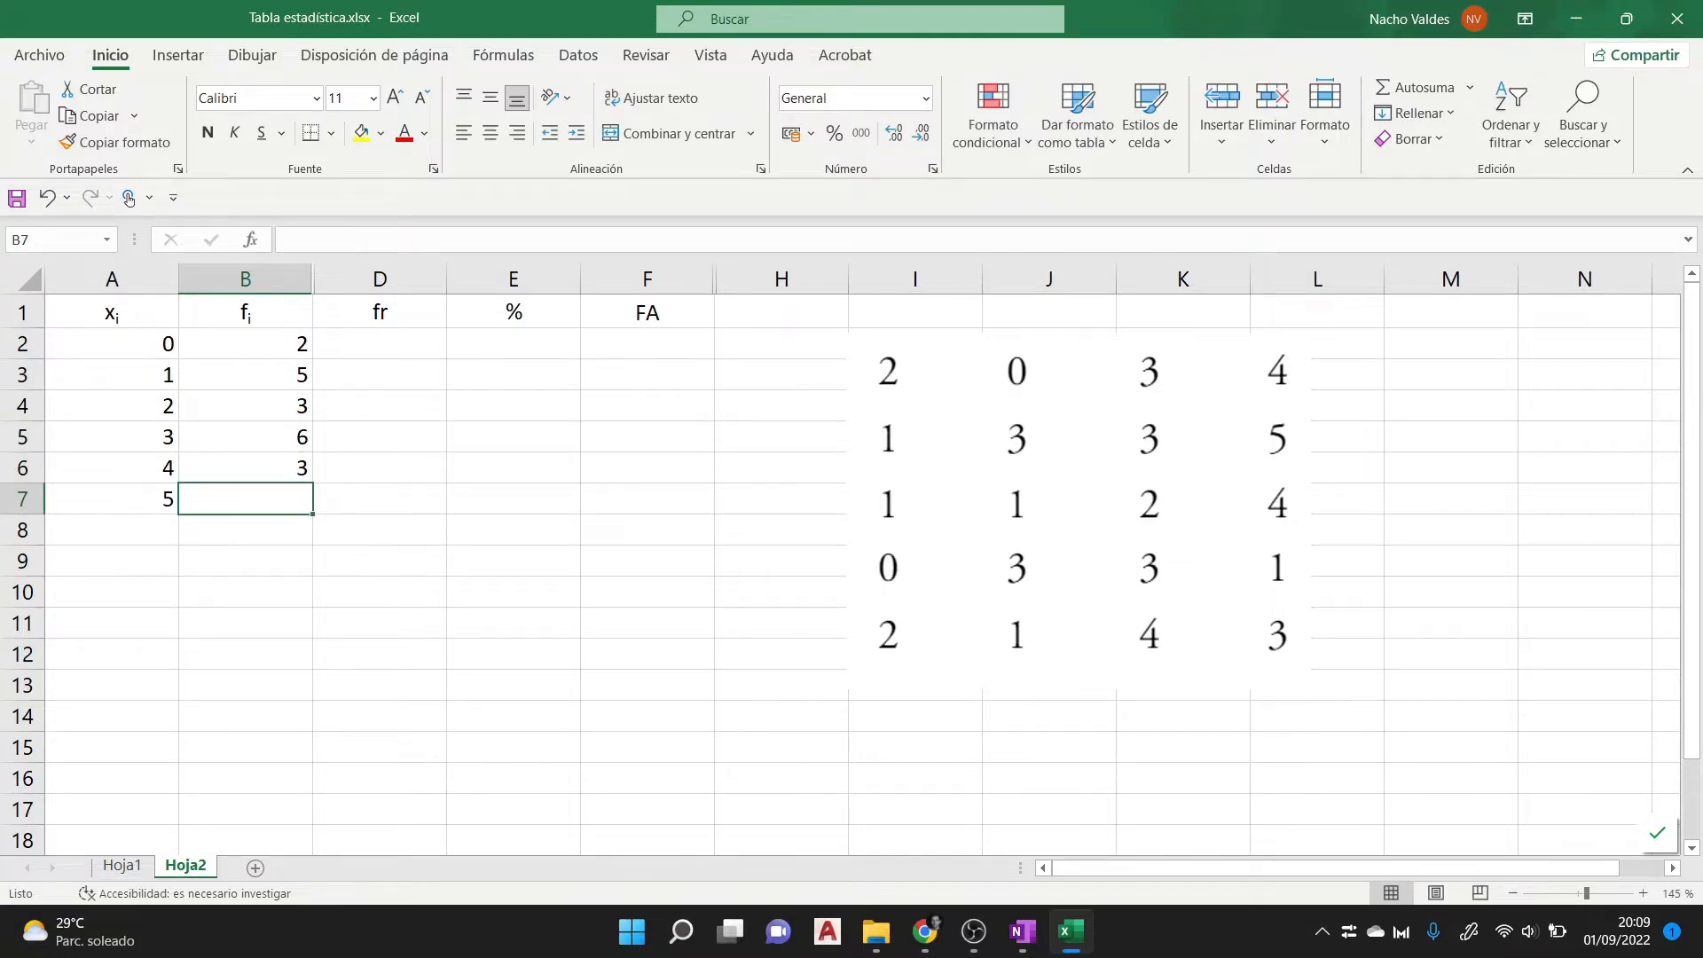
pyautogui.write('1')
pyautogui.press('Return')
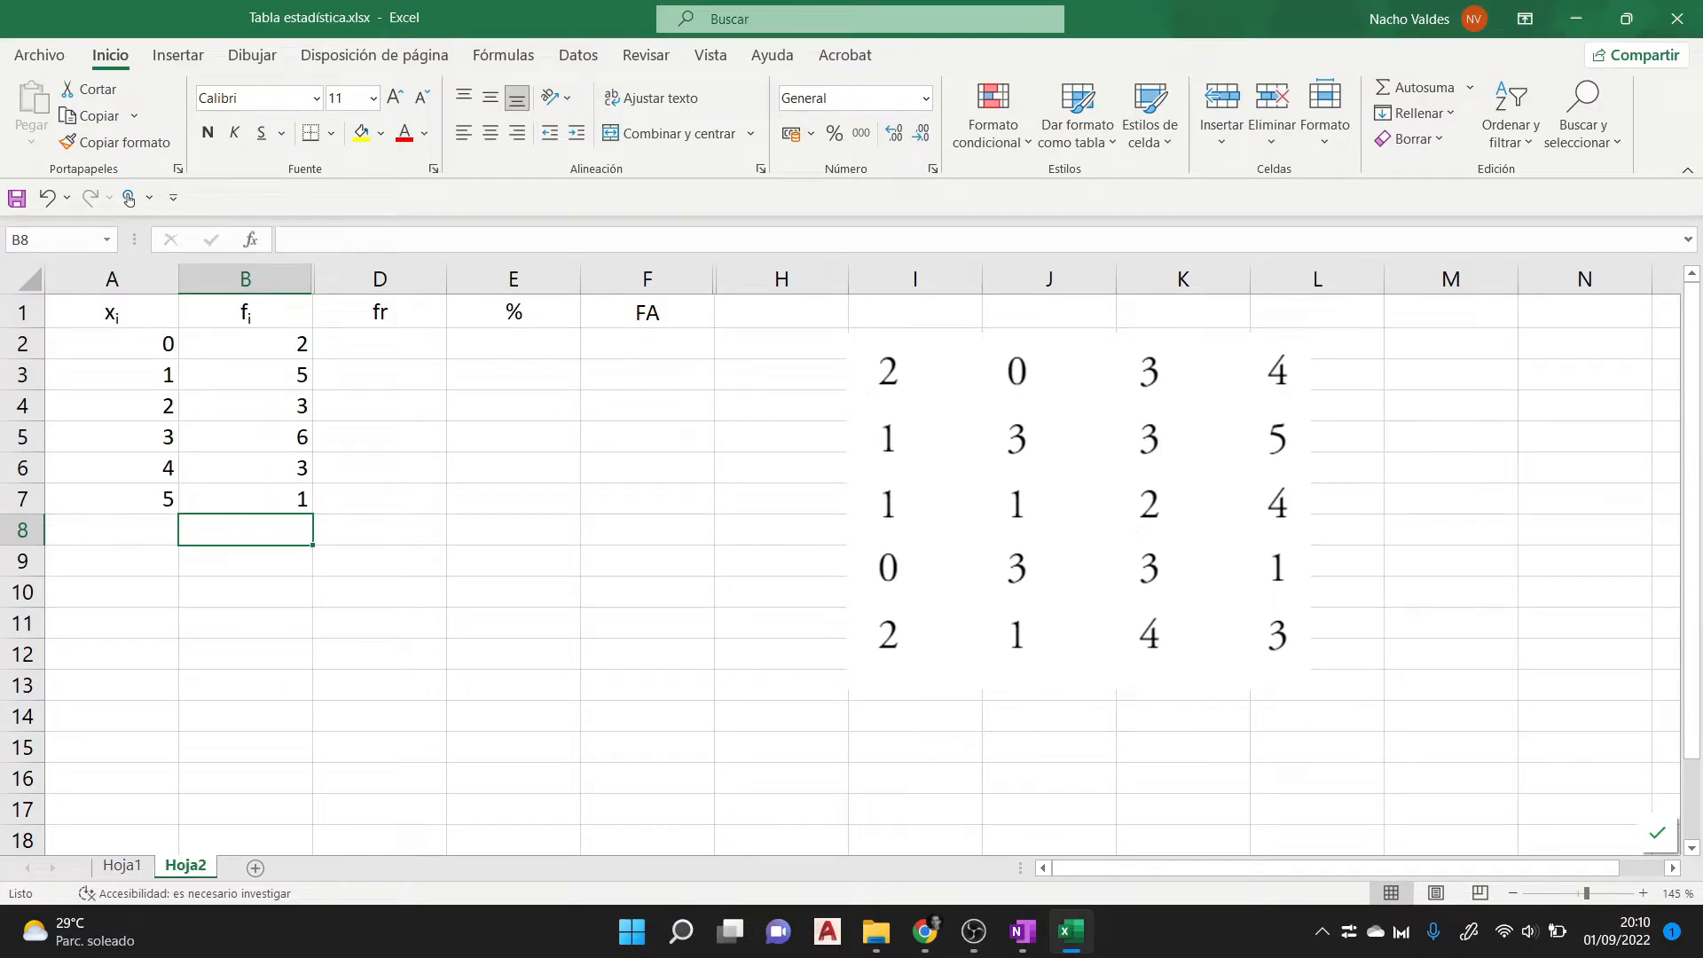
pyautogui.click(380, 312)
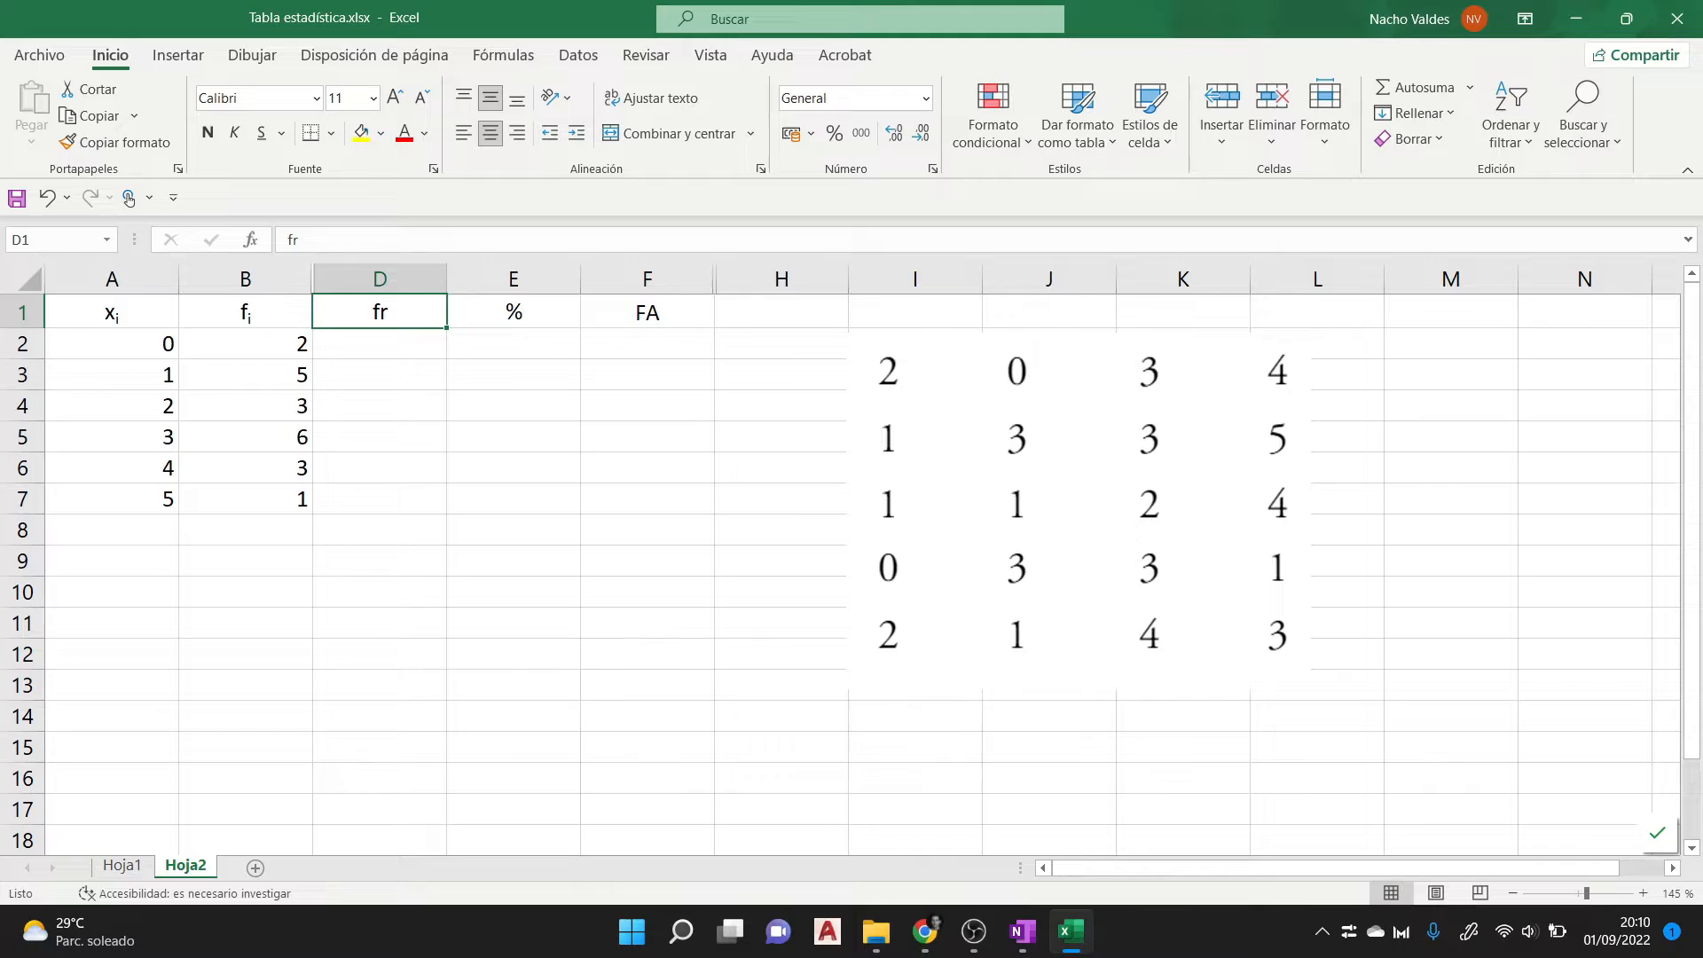
pyautogui.click(246, 344)
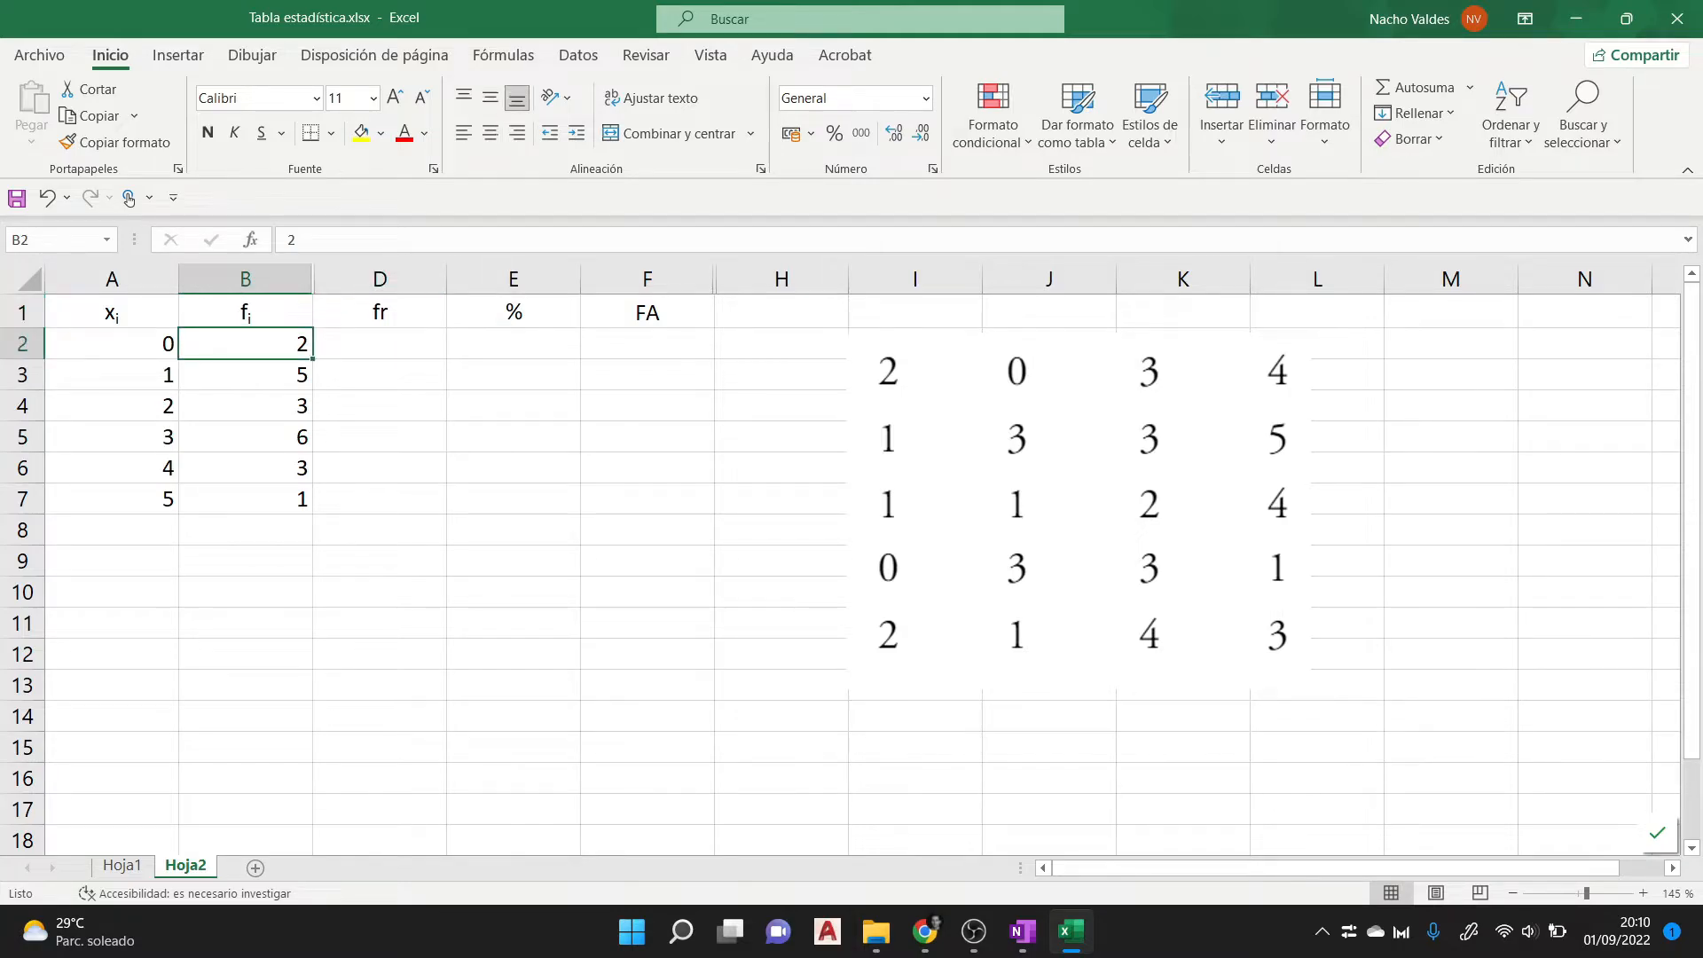
pyautogui.click(111, 344)
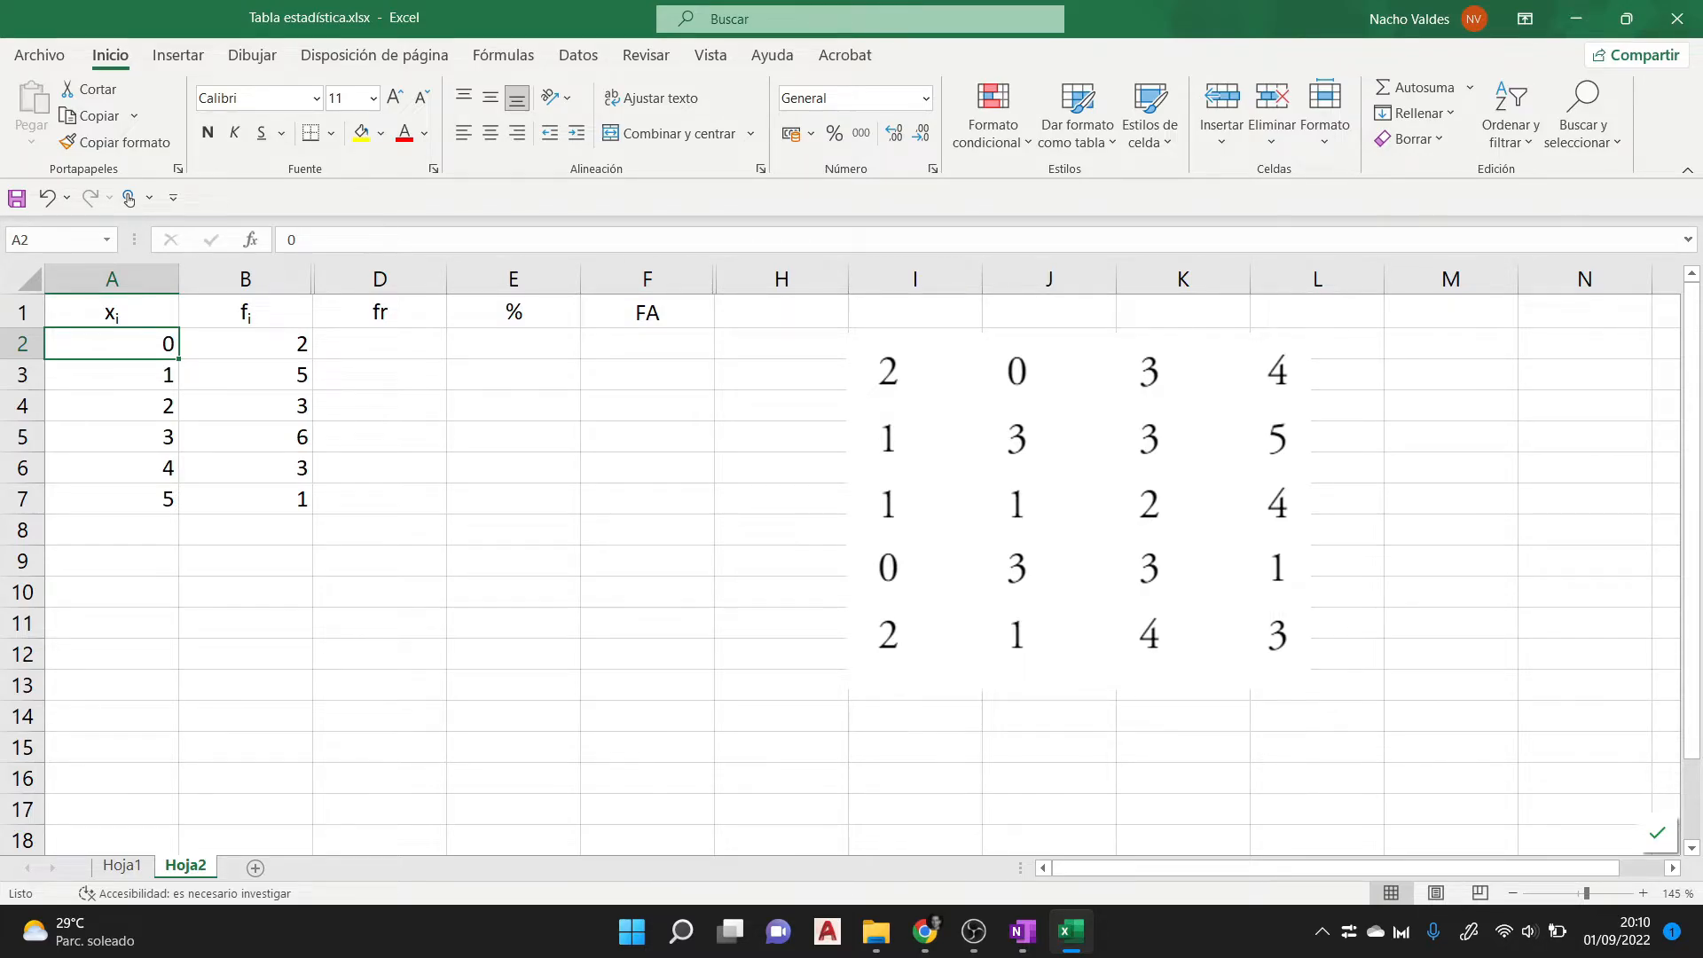
pyautogui.moveTo(245, 344); pyautogui.dragTo(246, 498)
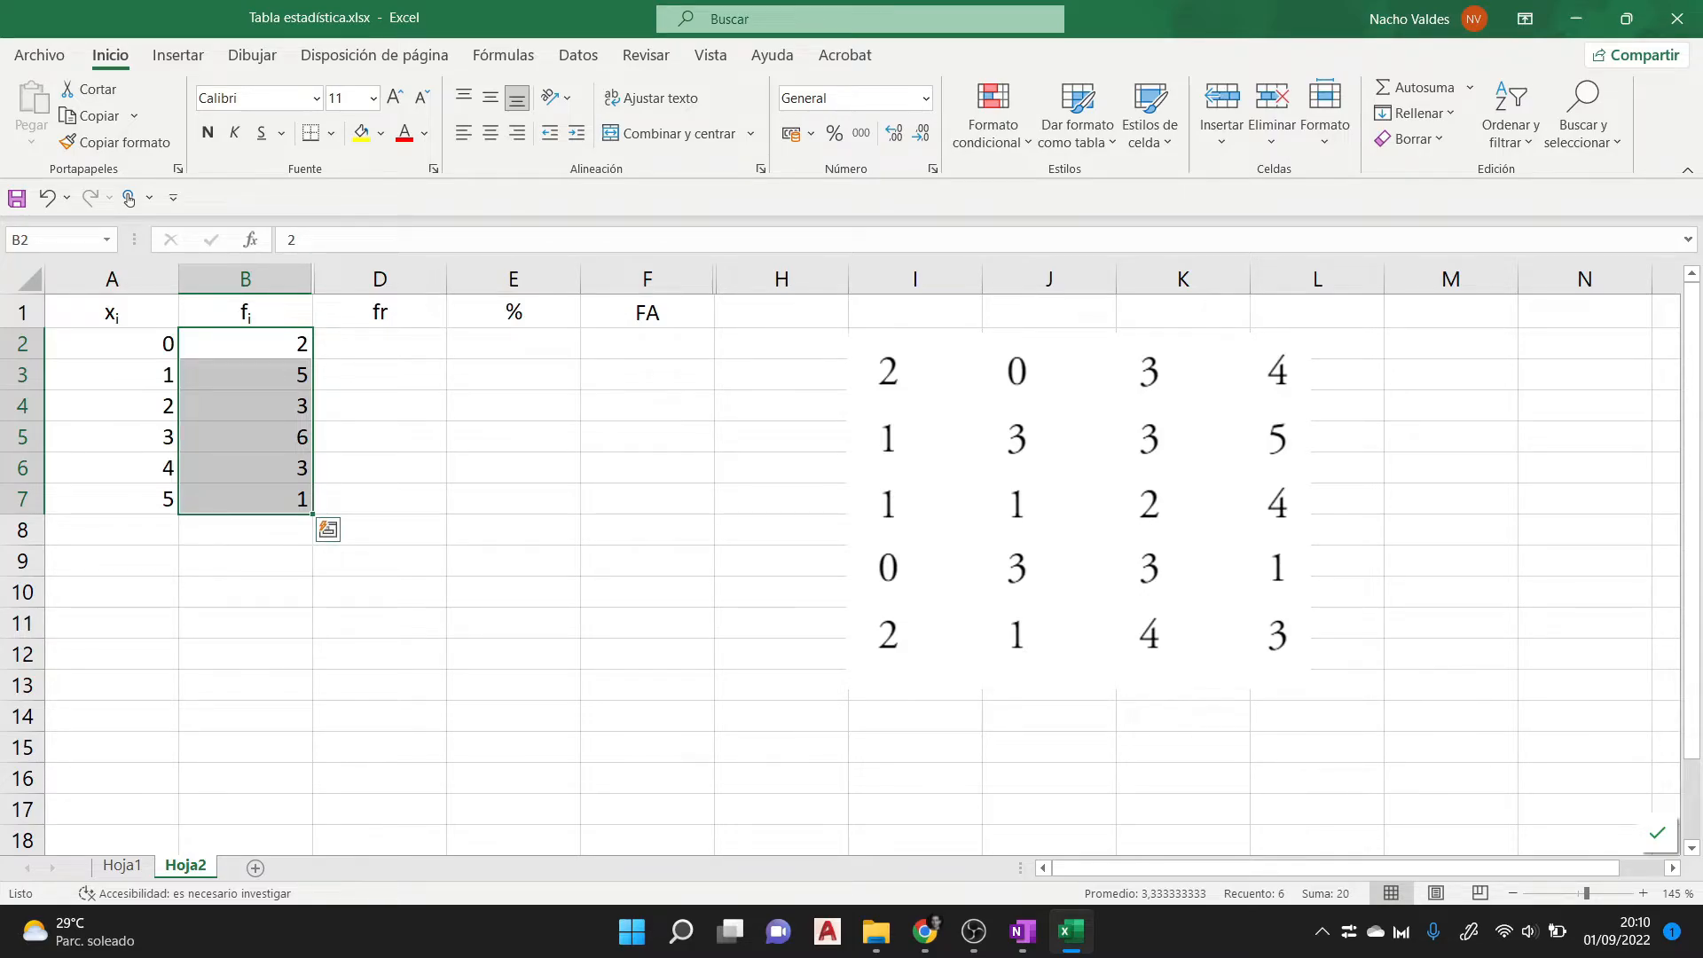
pyautogui.click(245, 530)
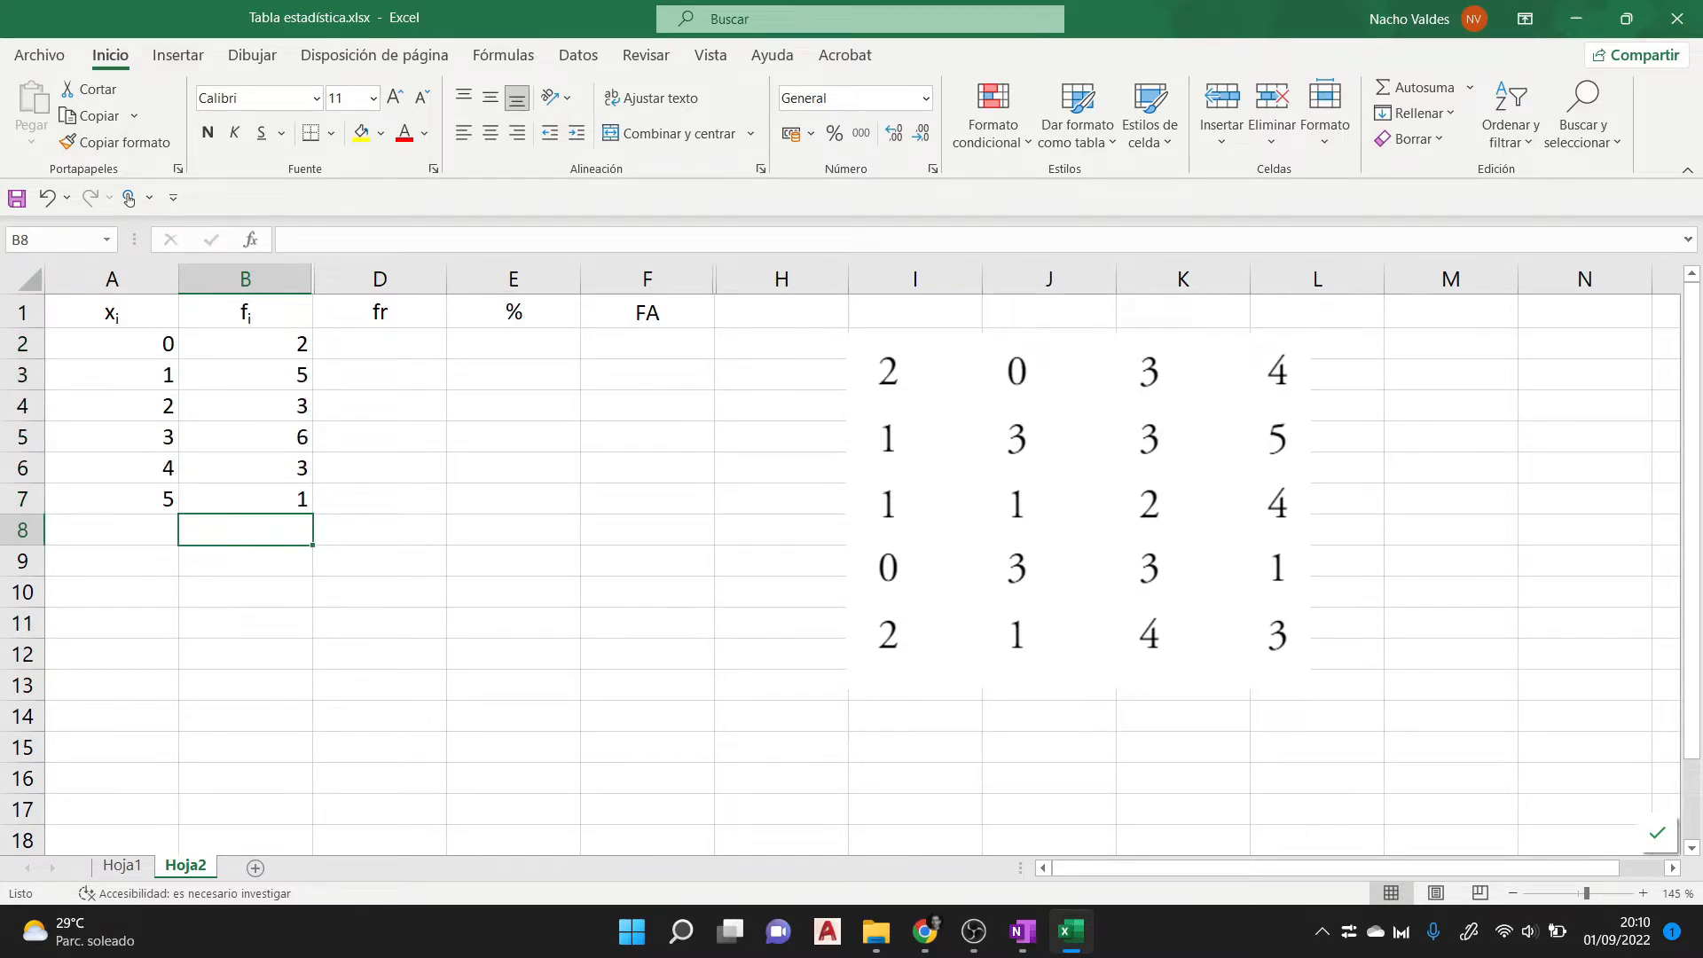
pyautogui.moveTo(246, 499); pyautogui.dragTo(246, 344)
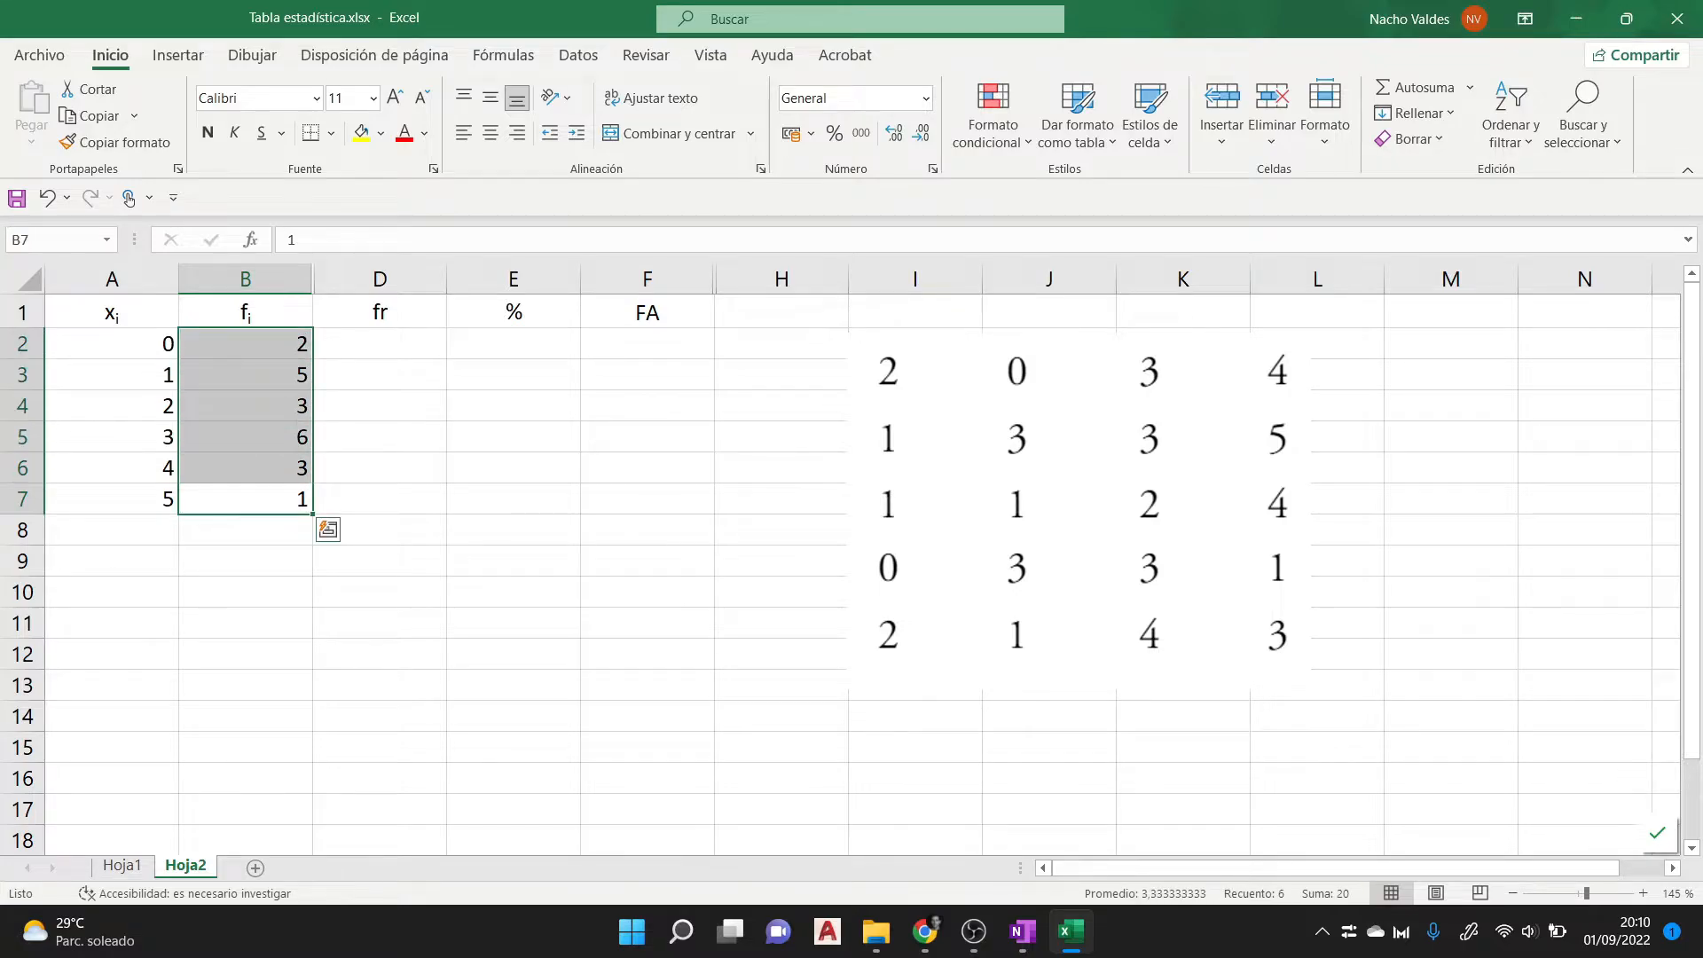
# - Begin a formula in cell B8 that adds the frequencies one cell at a time, from B2 through B6
pyautogui.click(246, 530)
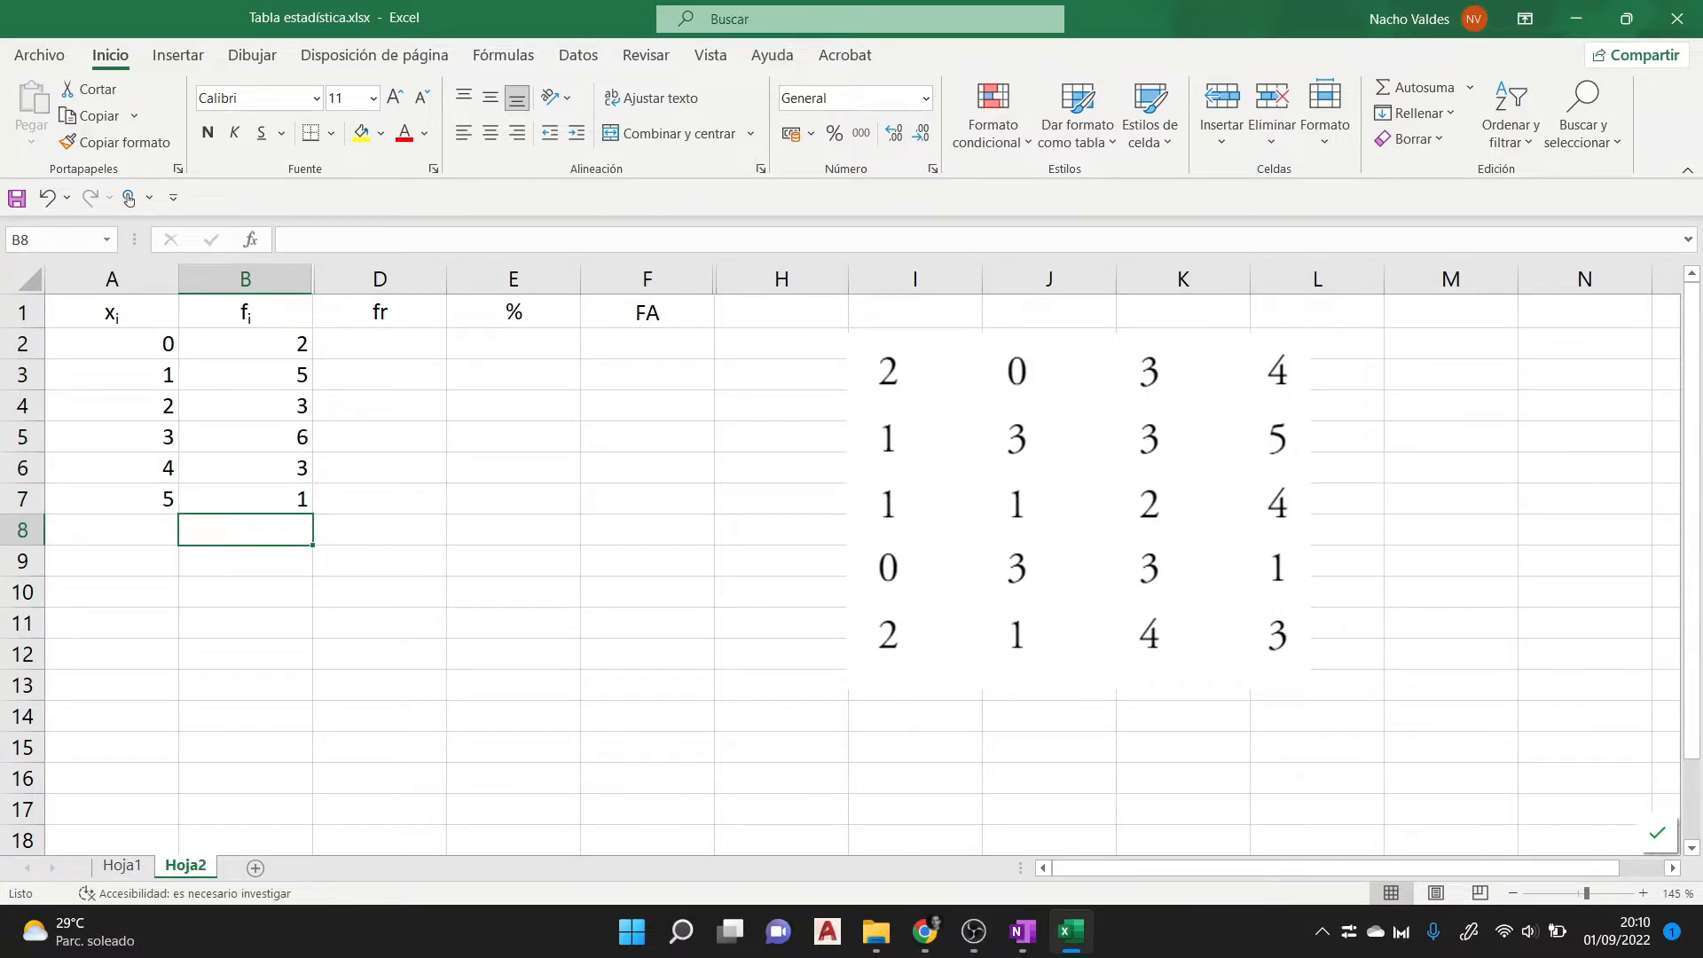
pyautogui.write('=')
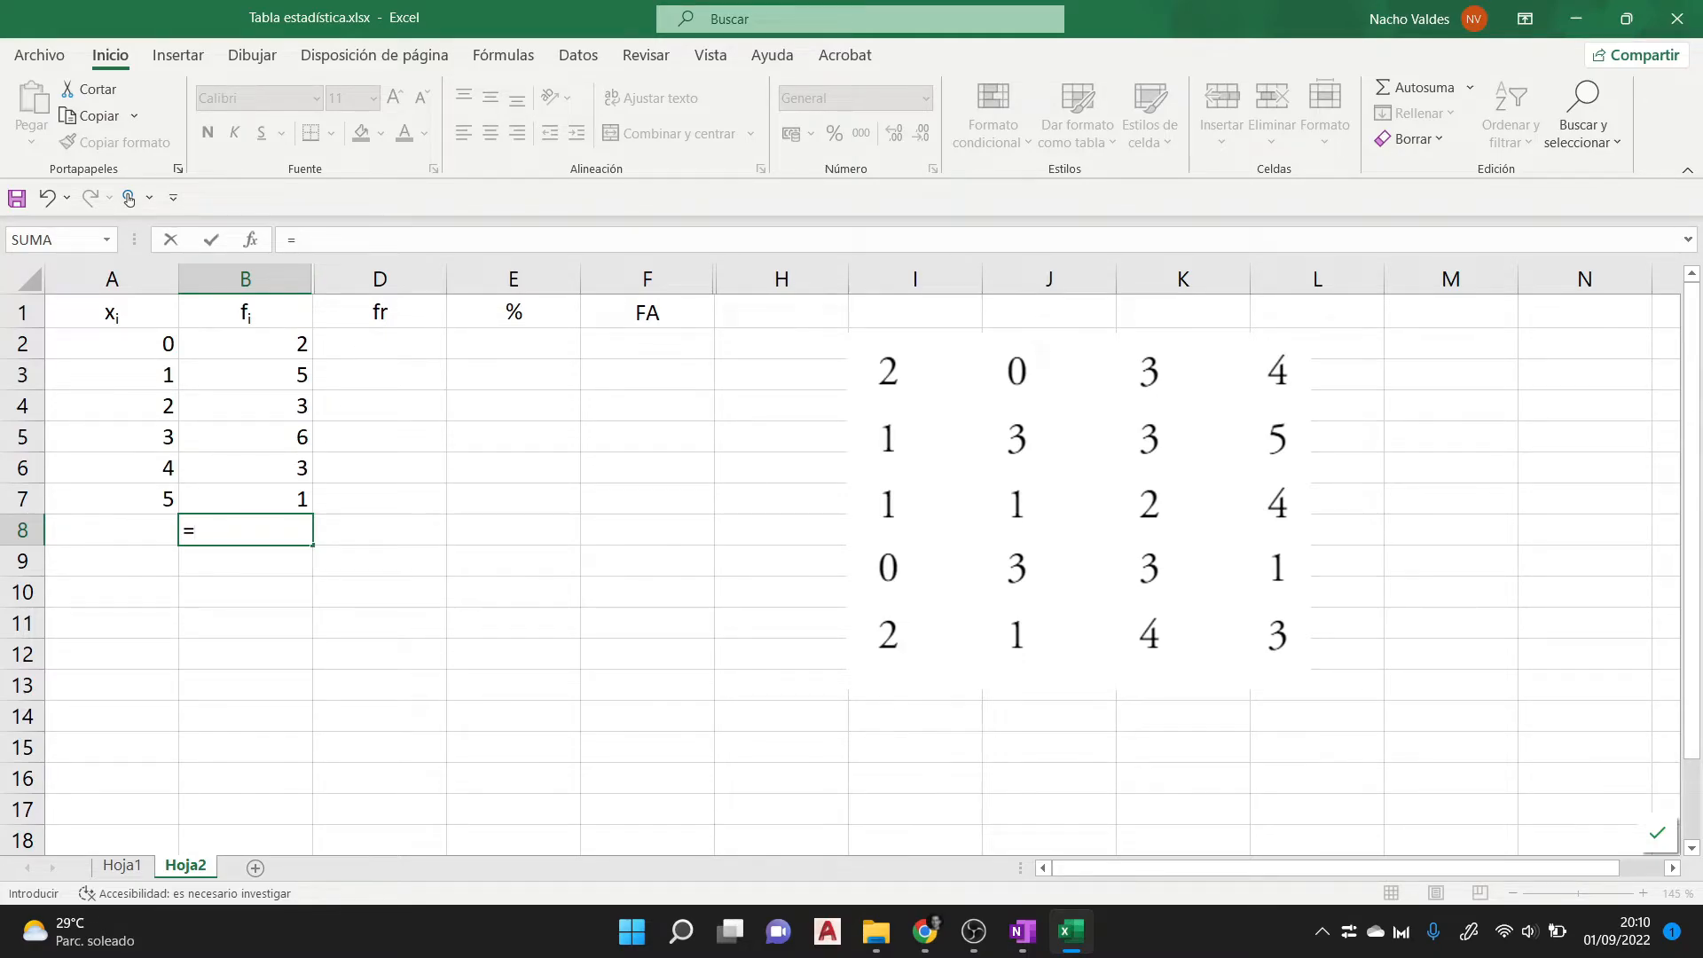
pyautogui.click(245, 345)
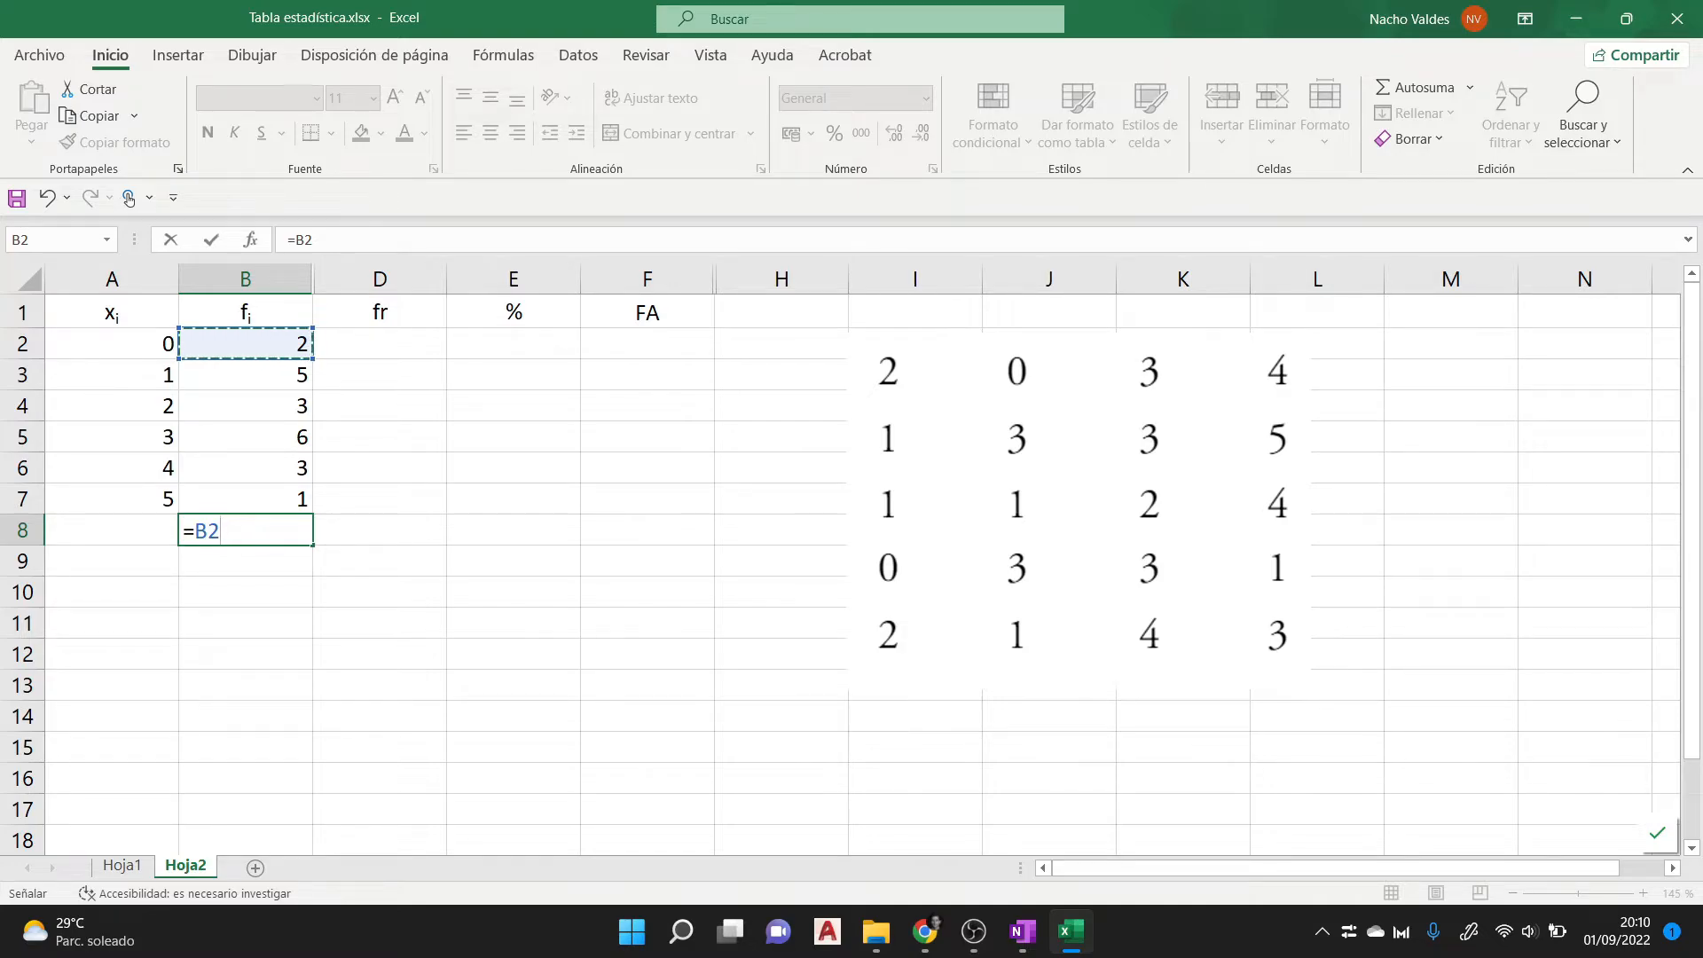
pyautogui.write('+')
pyautogui.click(246, 375)
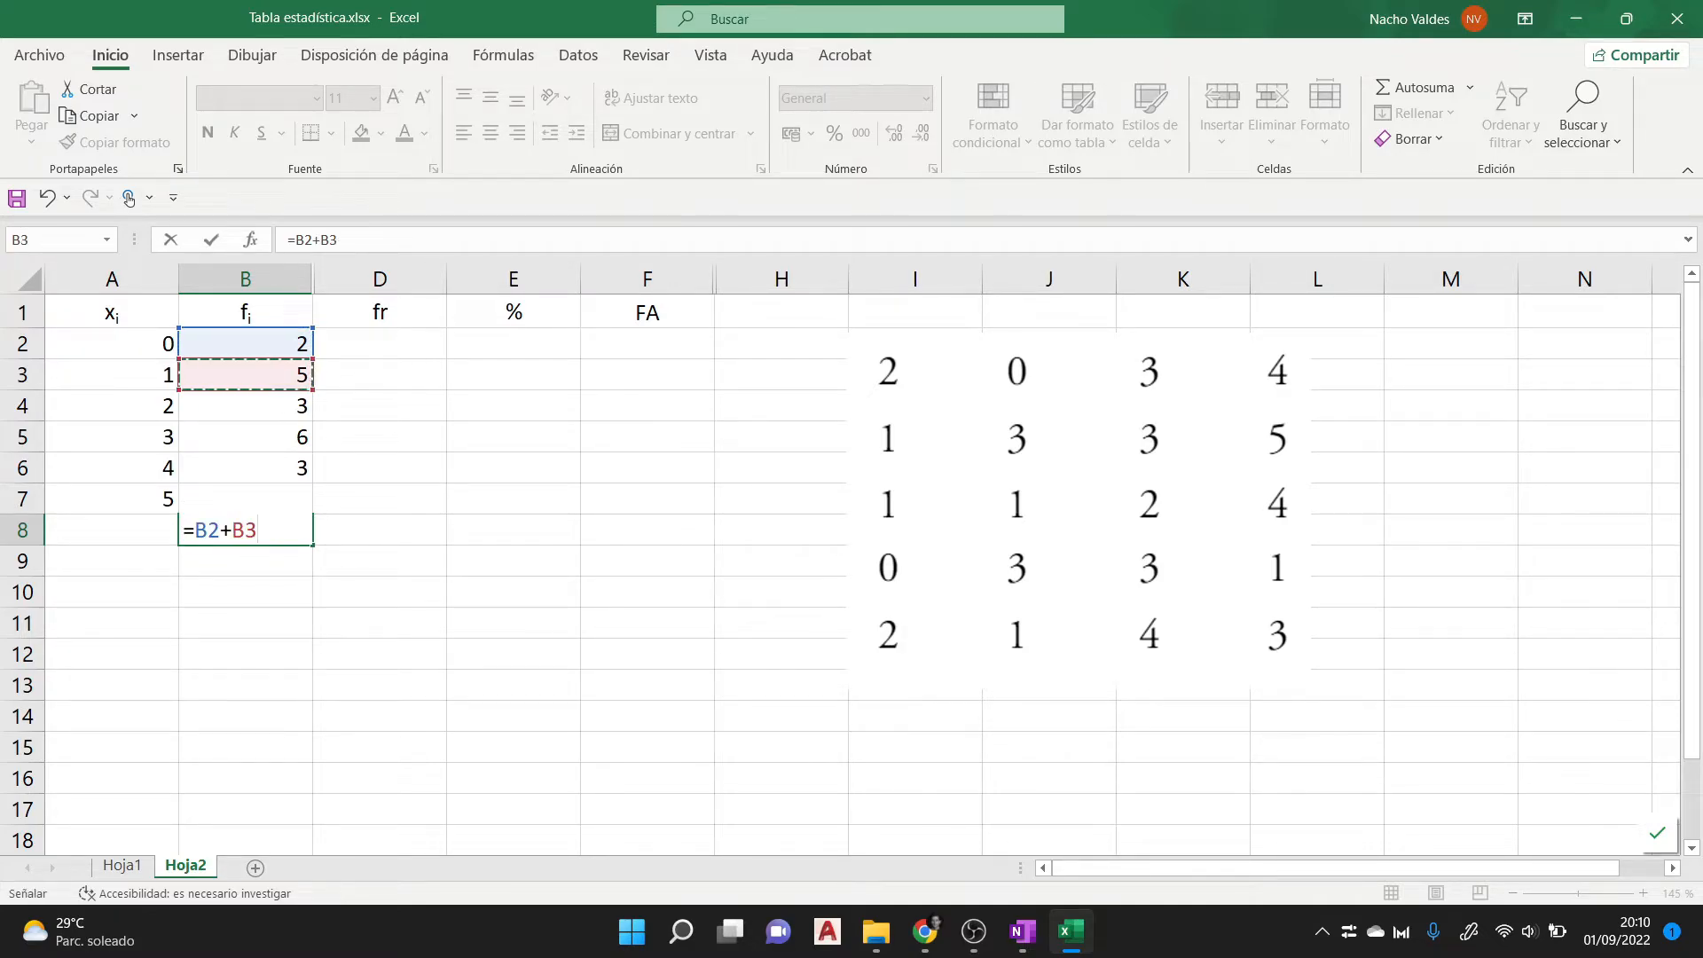
pyautogui.write('+')
pyautogui.click(245, 405)
pyautogui.write('+')
pyautogui.click(246, 436)
pyautogui.write('+')
pyautogui.click(245, 468)
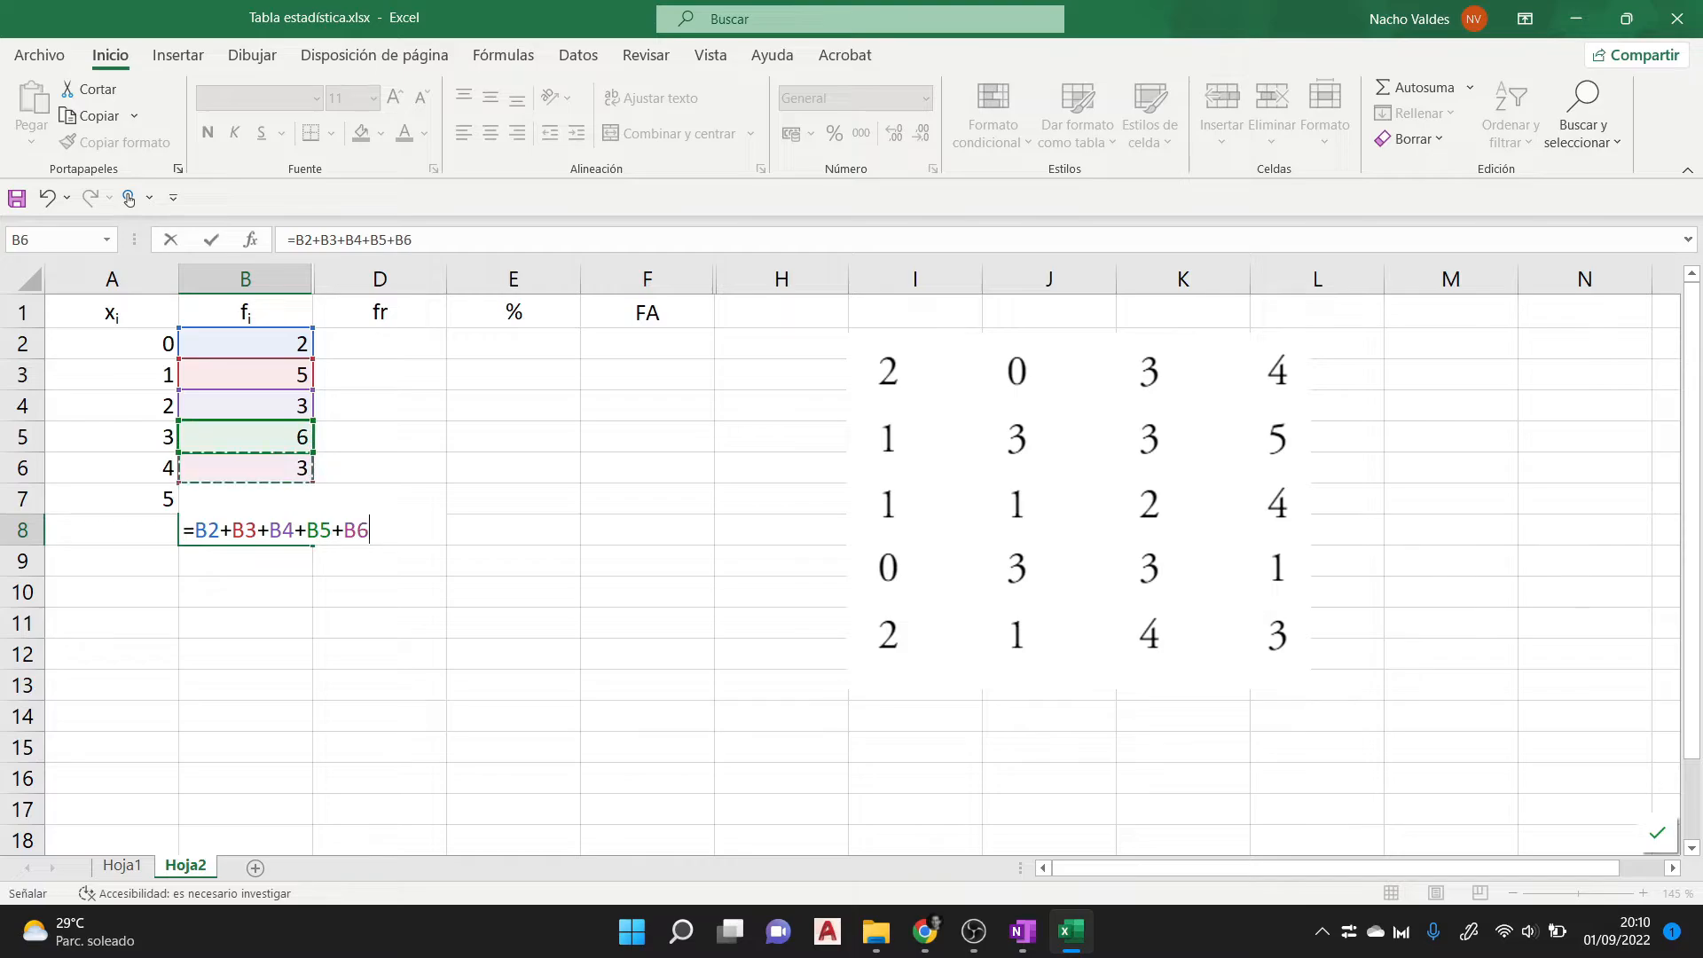
pyautogui.write('+')
# - Replace the individual cell additions in B8 with the formula =suma(B2:B7)
pyautogui.press('F2')
pyautogui.press('End')
pyautogui.hotkey('shift', 'Left')
pyautogui.hotkey('shift', 'Left')
pyautogui.hotkey('shift', 'Left')
pyautogui.hotkey('shift', 'Left')
pyautogui.hotkey('shift', 'Left')
pyautogui.hotkey('shift', 'Left')
pyautogui.hotkey('shift', 'Left')
pyautogui.hotkey('shift', 'Left')
pyautogui.hotkey('shift', 'Left')
pyautogui.hotkey('shift', 'Left')
pyautogui.hotkey('shift', 'Left')
pyautogui.hotkey('shift', 'Left')
pyautogui.hotkey('shift', 'Left')
pyautogui.hotkey('shift', 'Left')
pyautogui.hotkey('shift', 'Left')
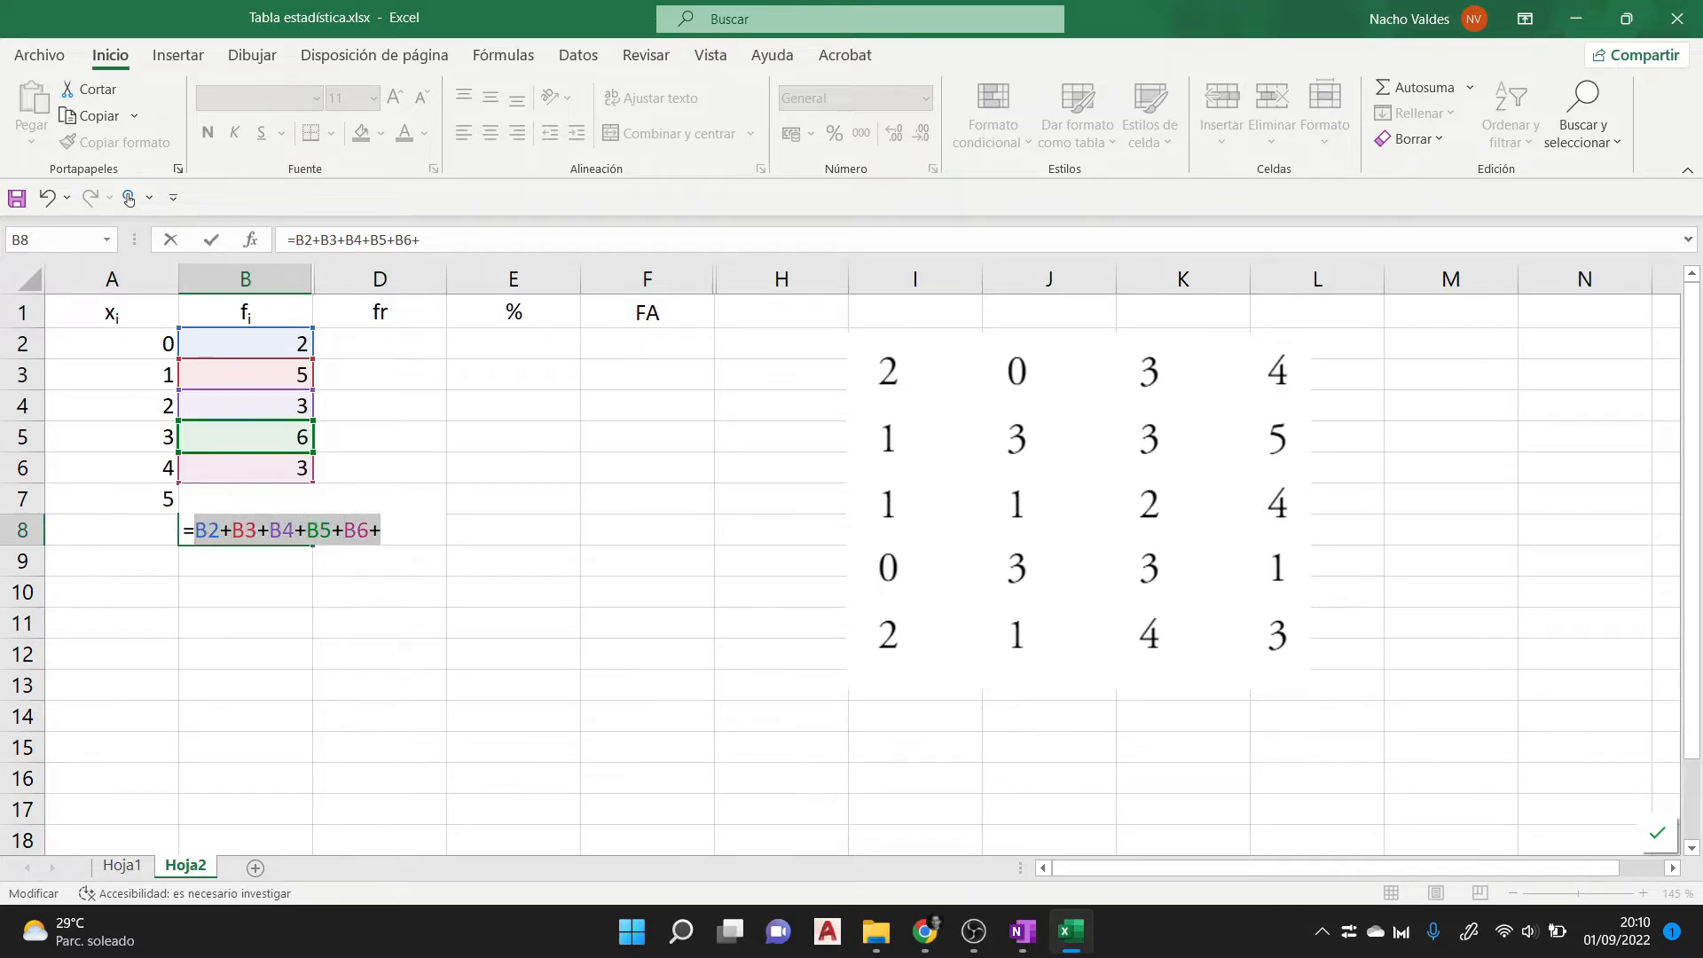
pyautogui.press('BackSpace')
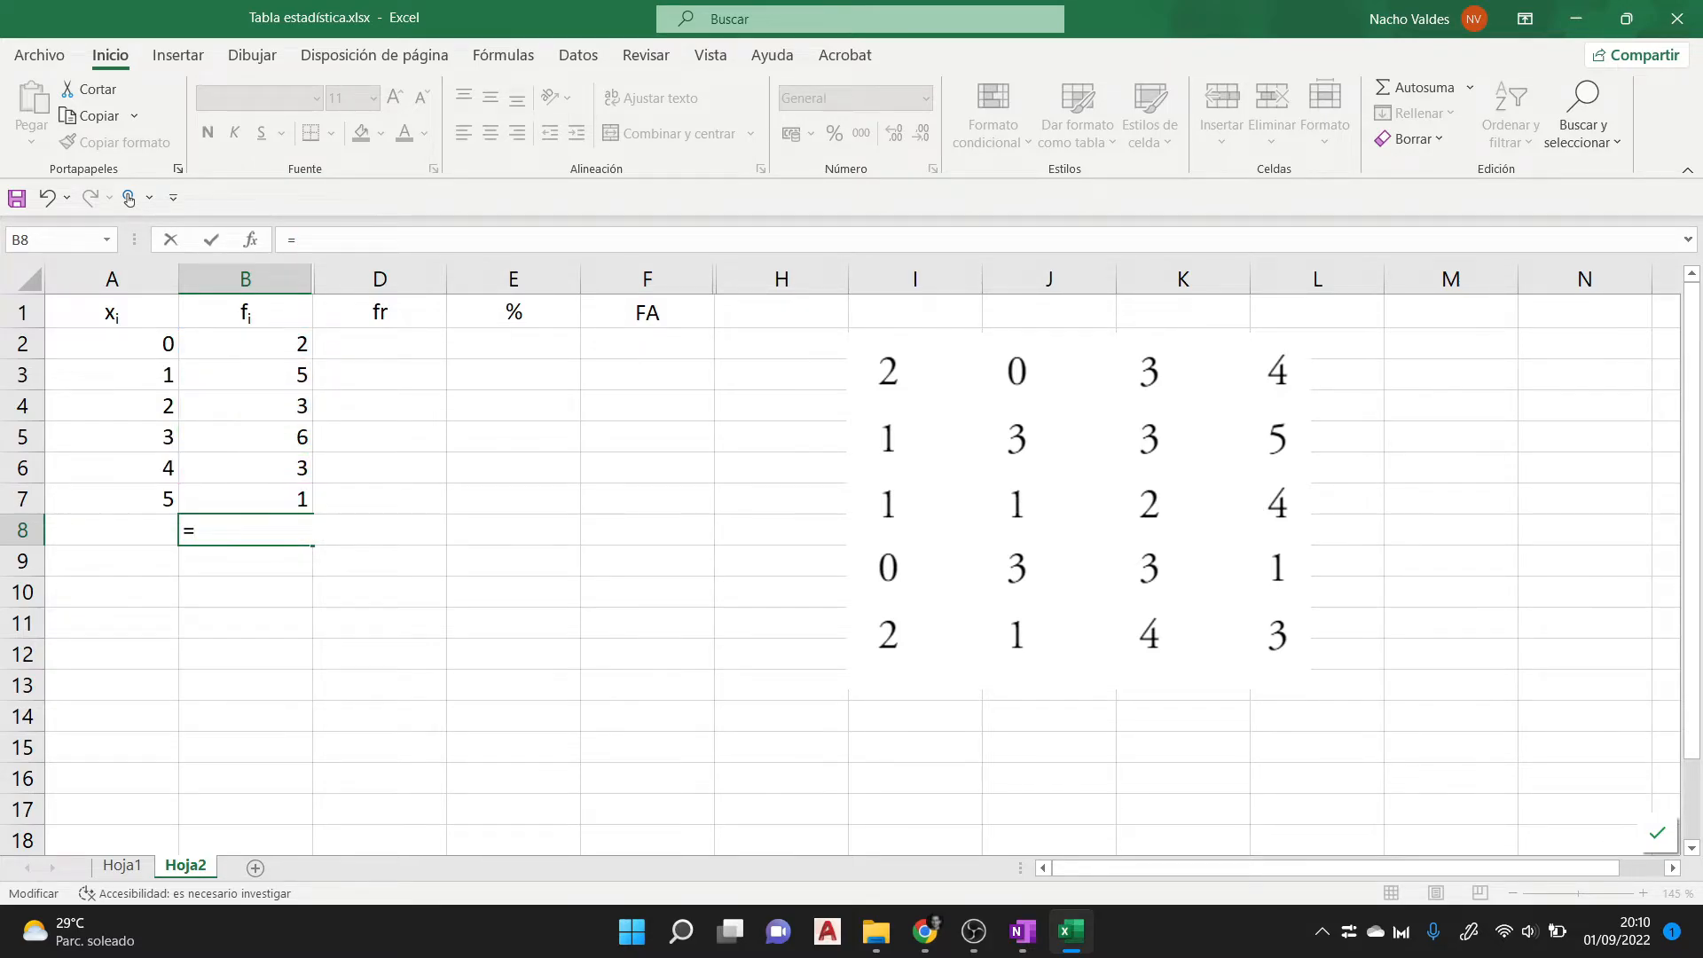
pyautogui.write('suma')
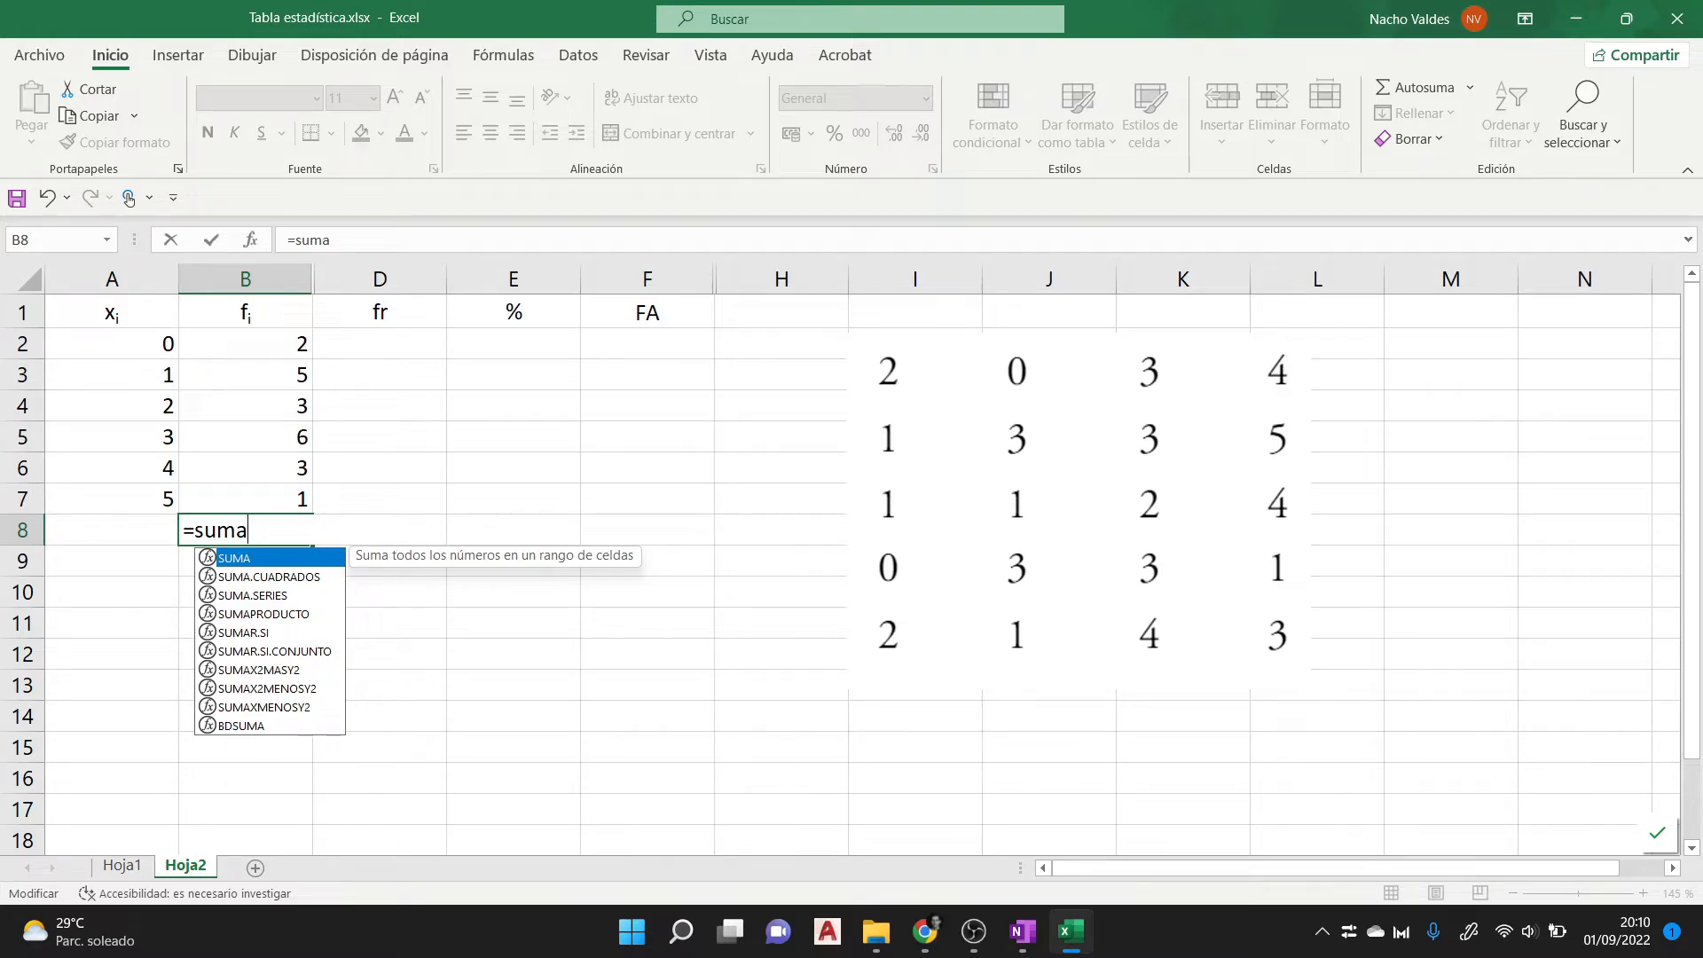
pyautogui.write('(')
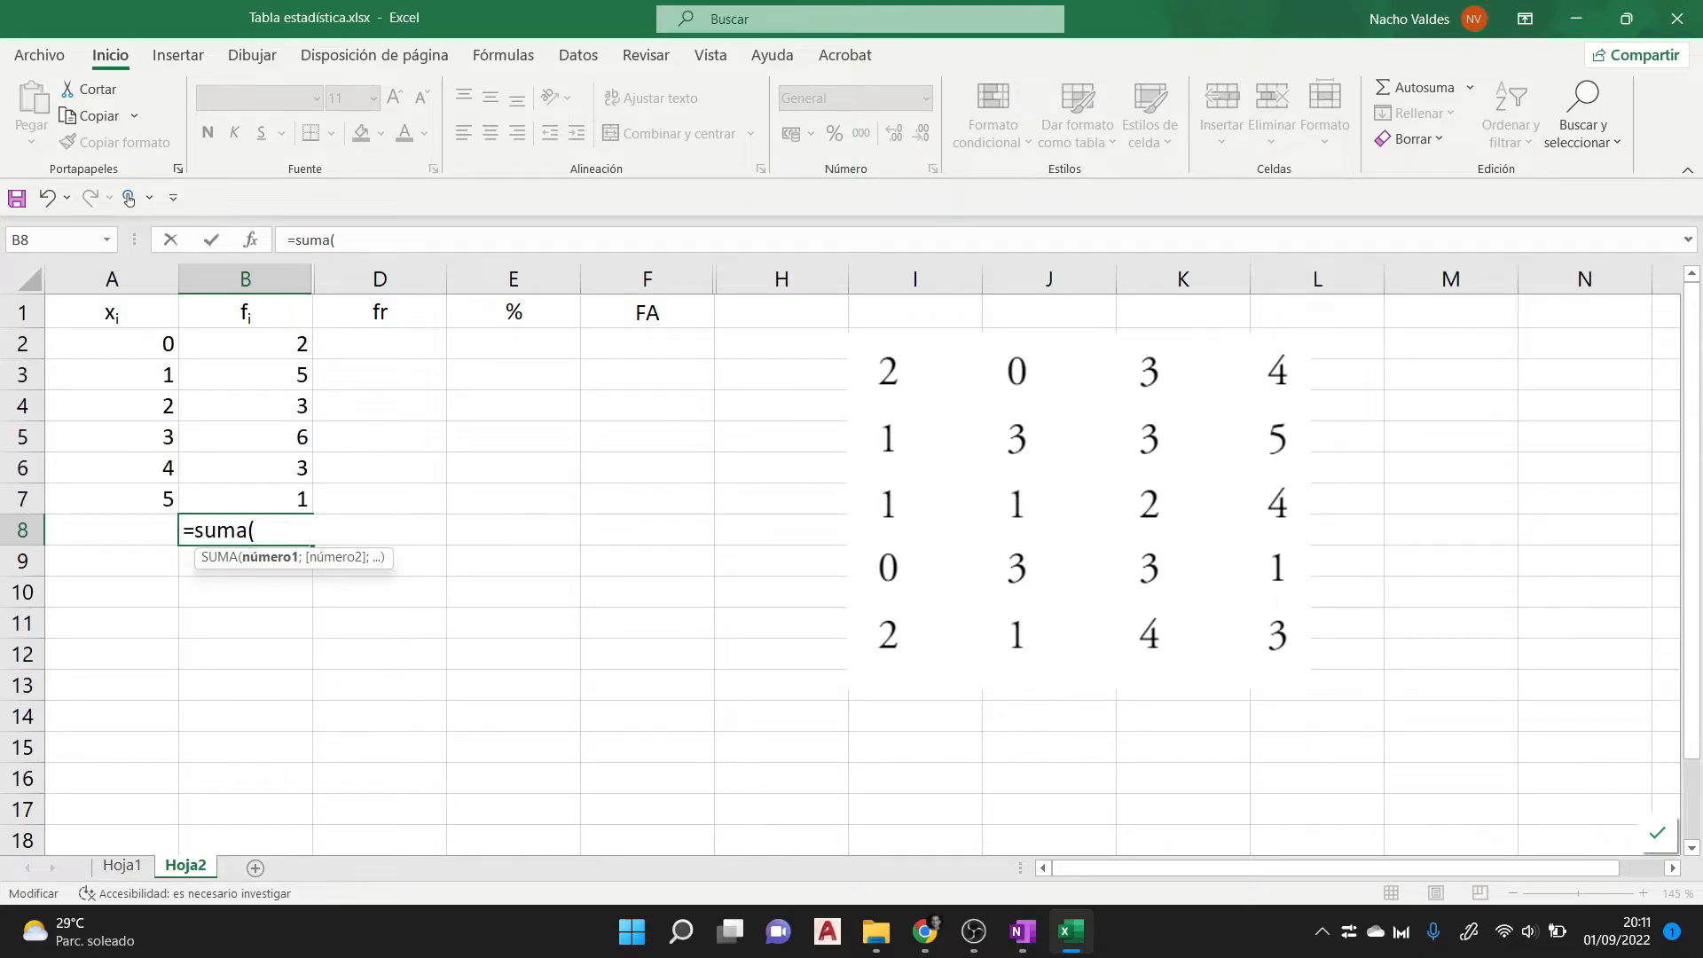
pyautogui.moveTo(293, 346); pyautogui.dragTo(302, 503)
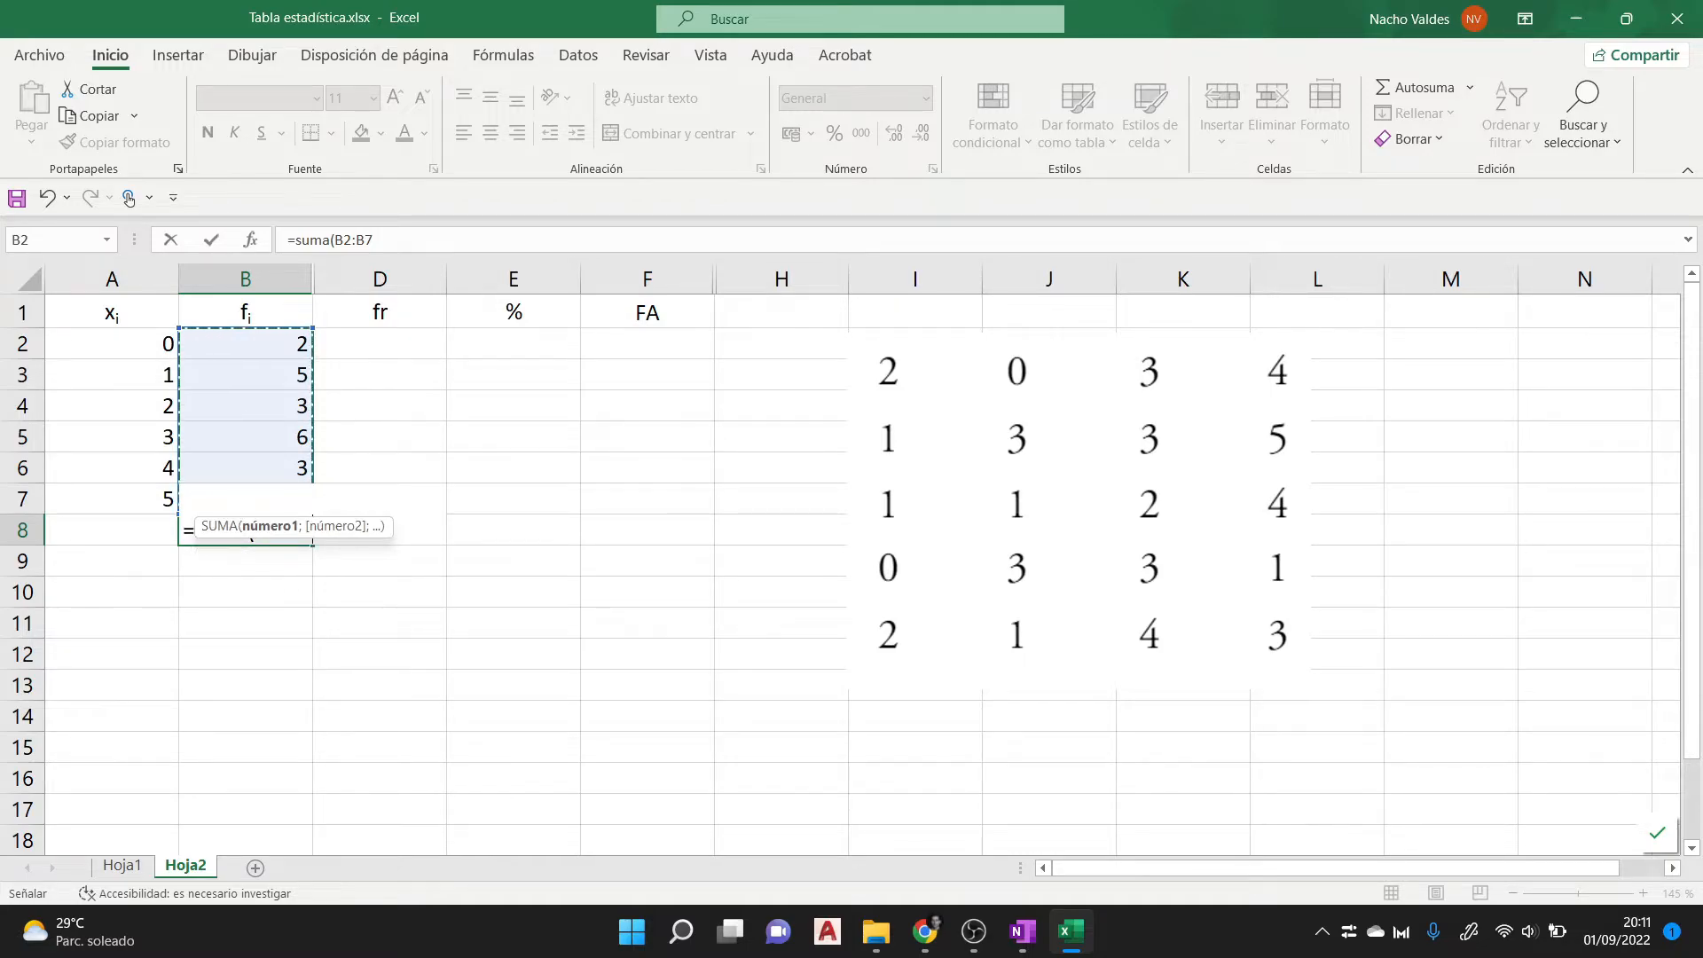
pyautogui.write(')')
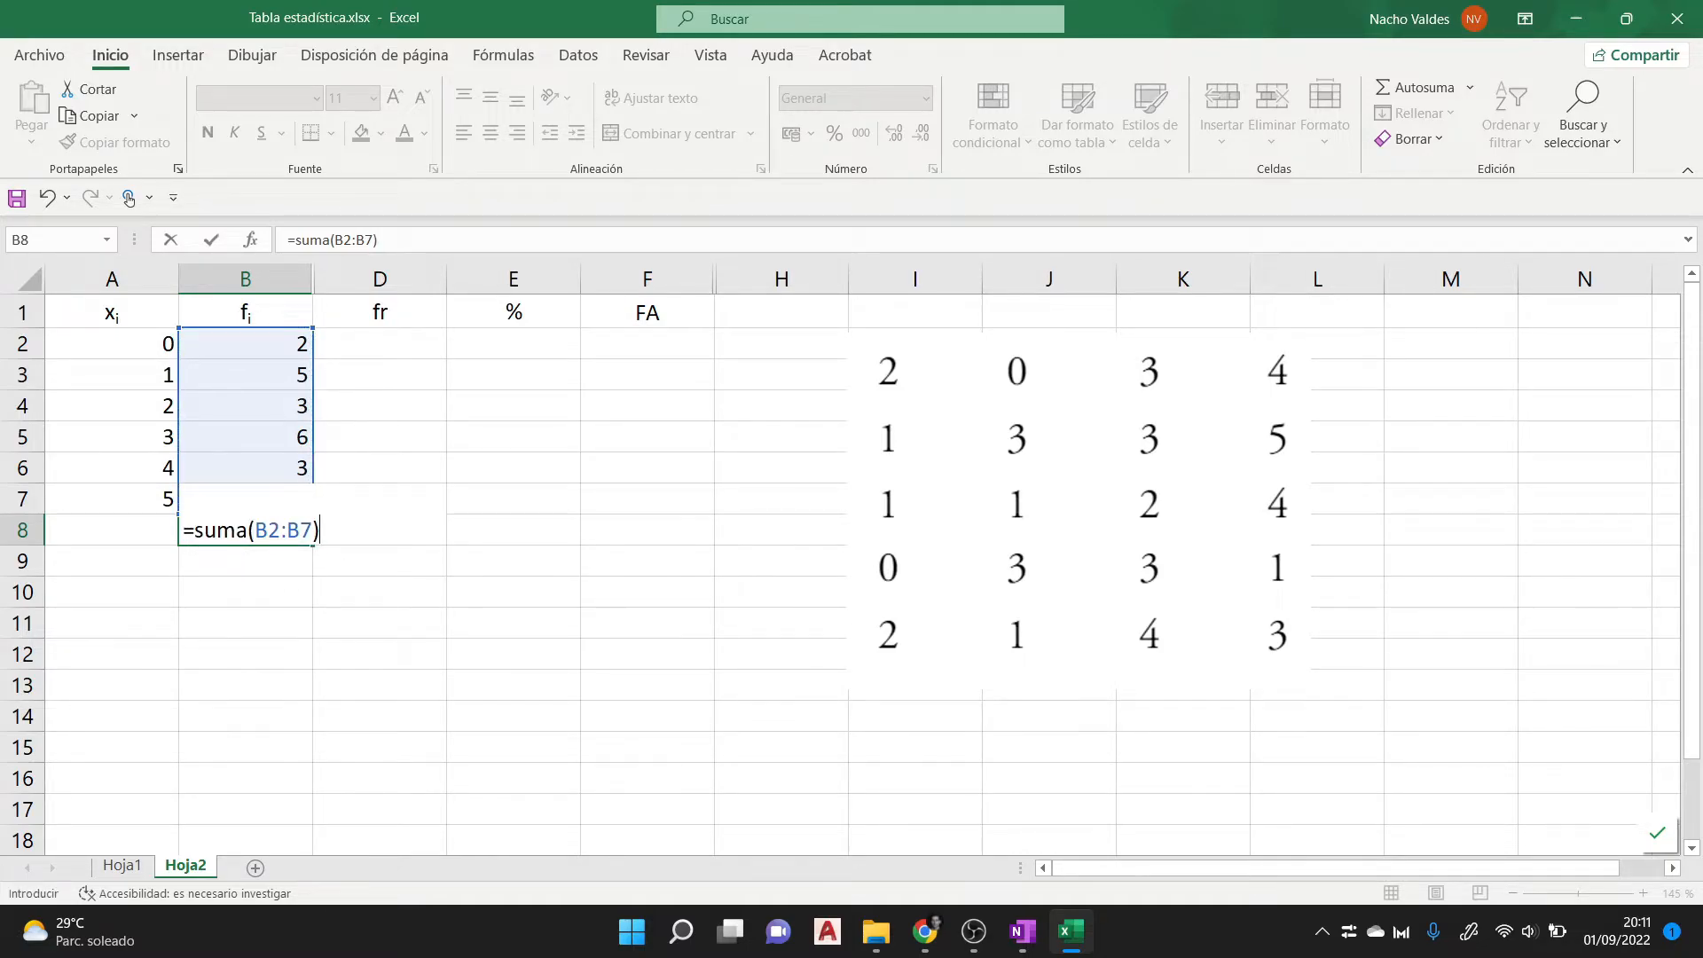
pyautogui.press('Return')
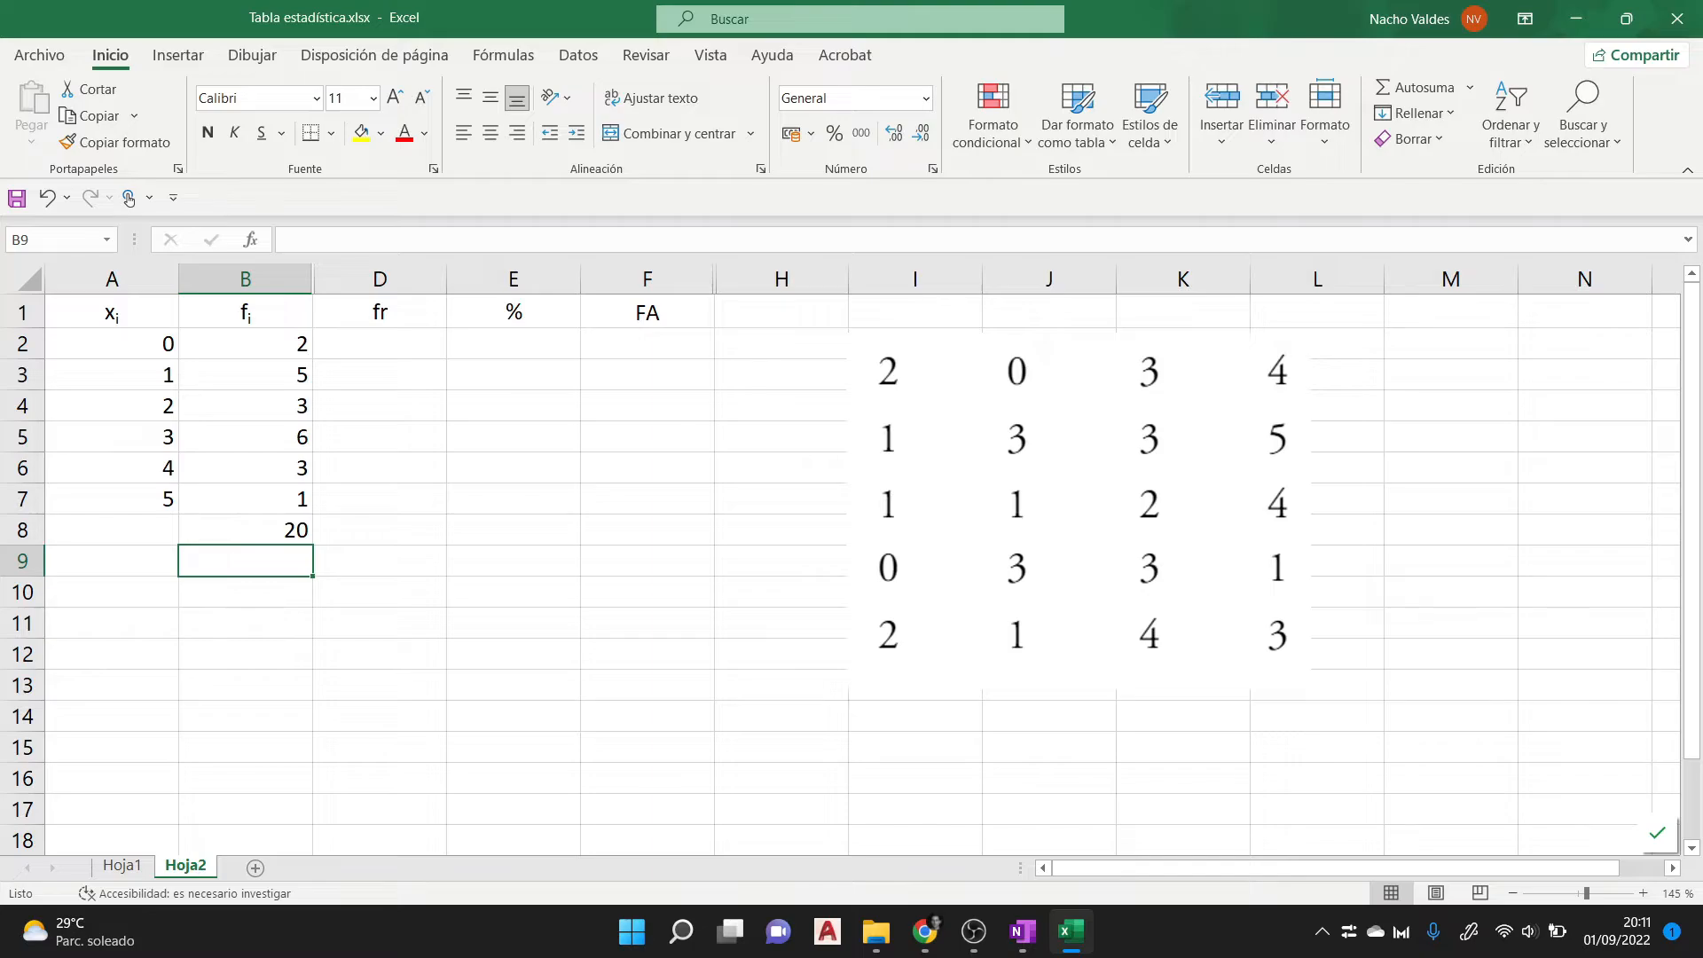
# - Examine the SUMA formula in total cell B8 and the cell range it adds, leaving the formula as it is
pyautogui.click(246, 530)
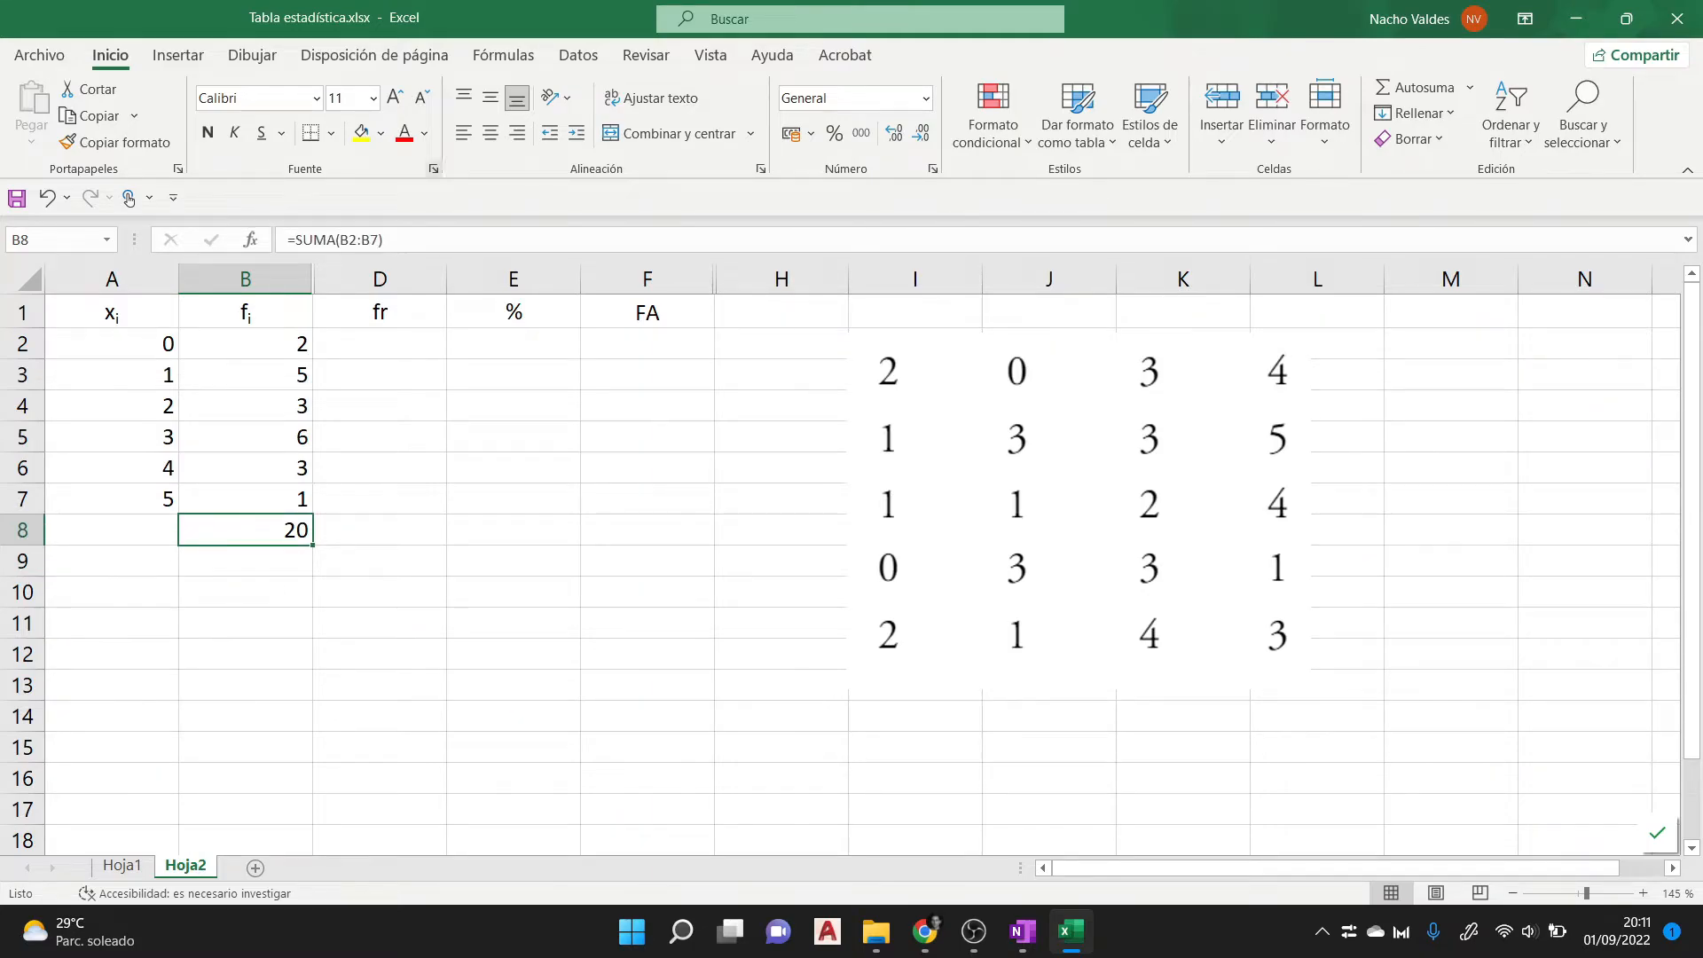
pyautogui.moveTo(385, 241); pyautogui.dragTo(287, 241)
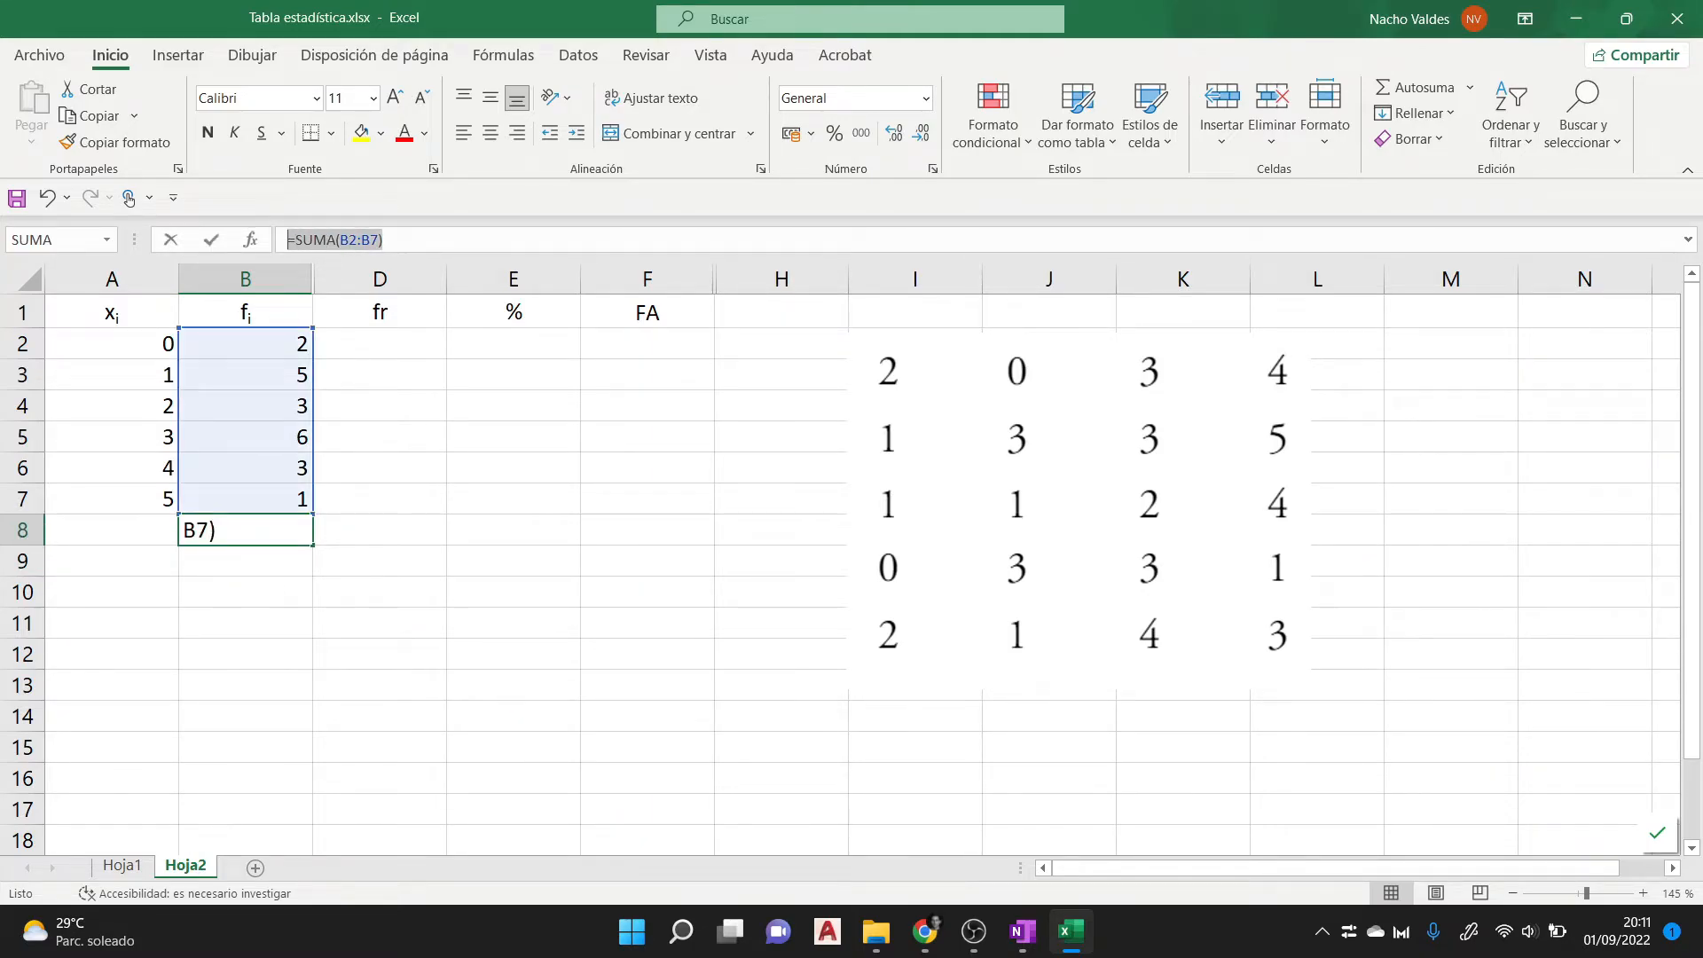
pyautogui.click(286, 240)
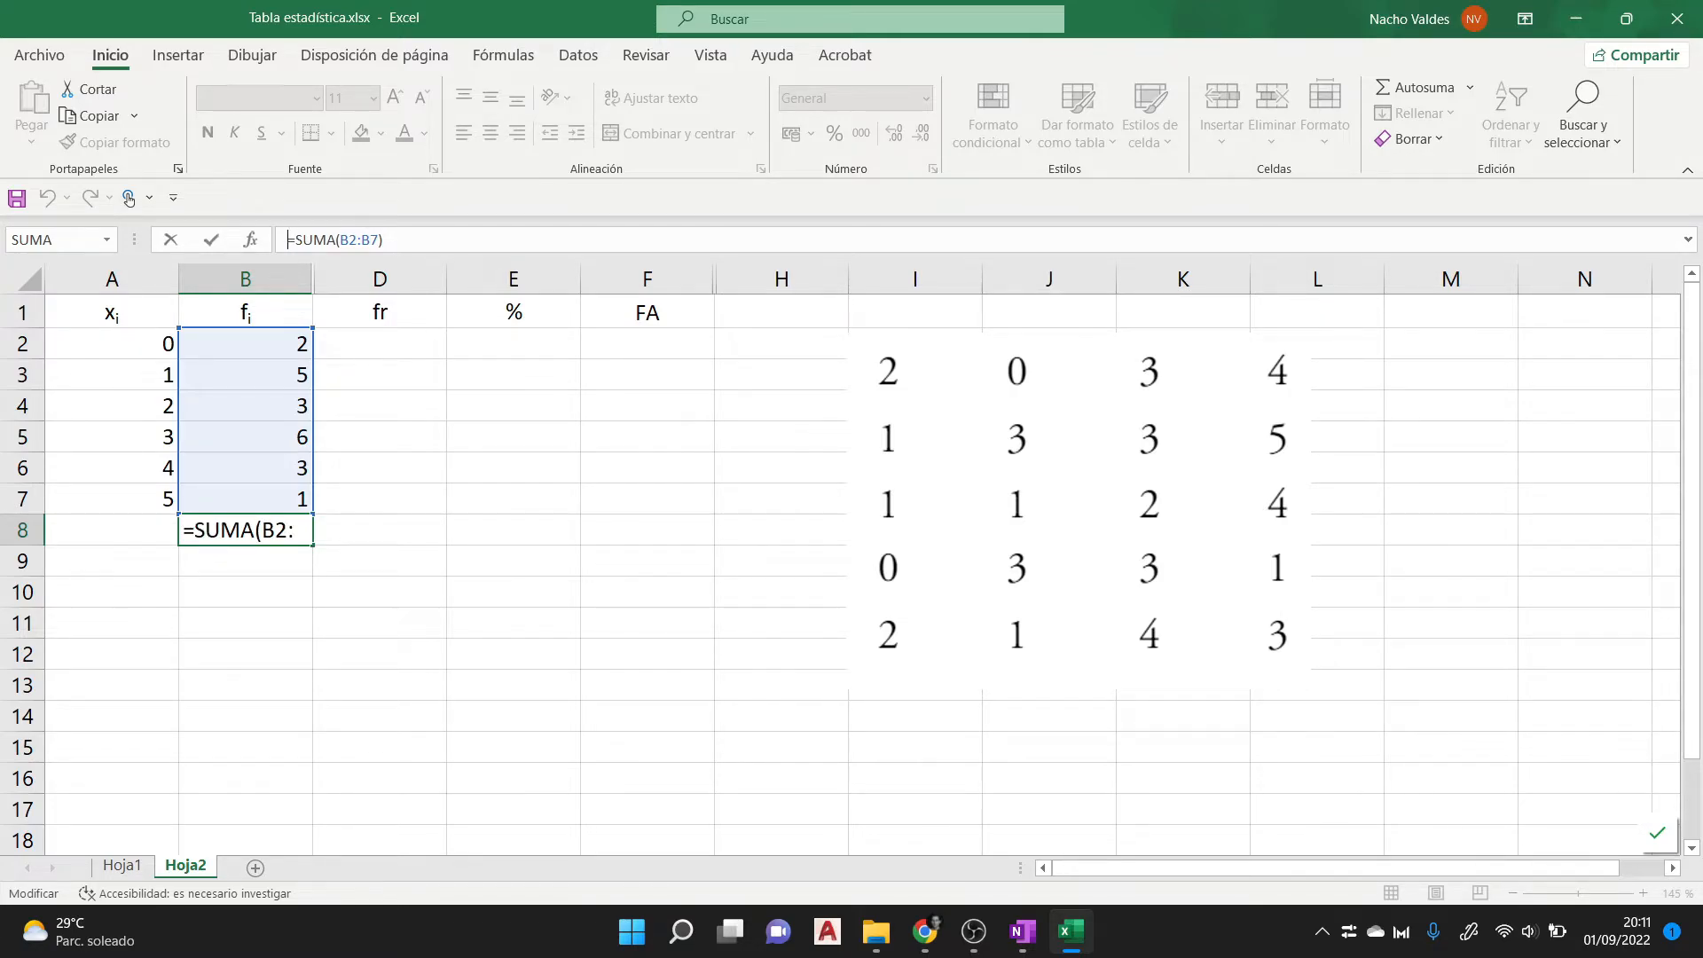
pyautogui.moveTo(339, 240); pyautogui.dragTo(381, 240)
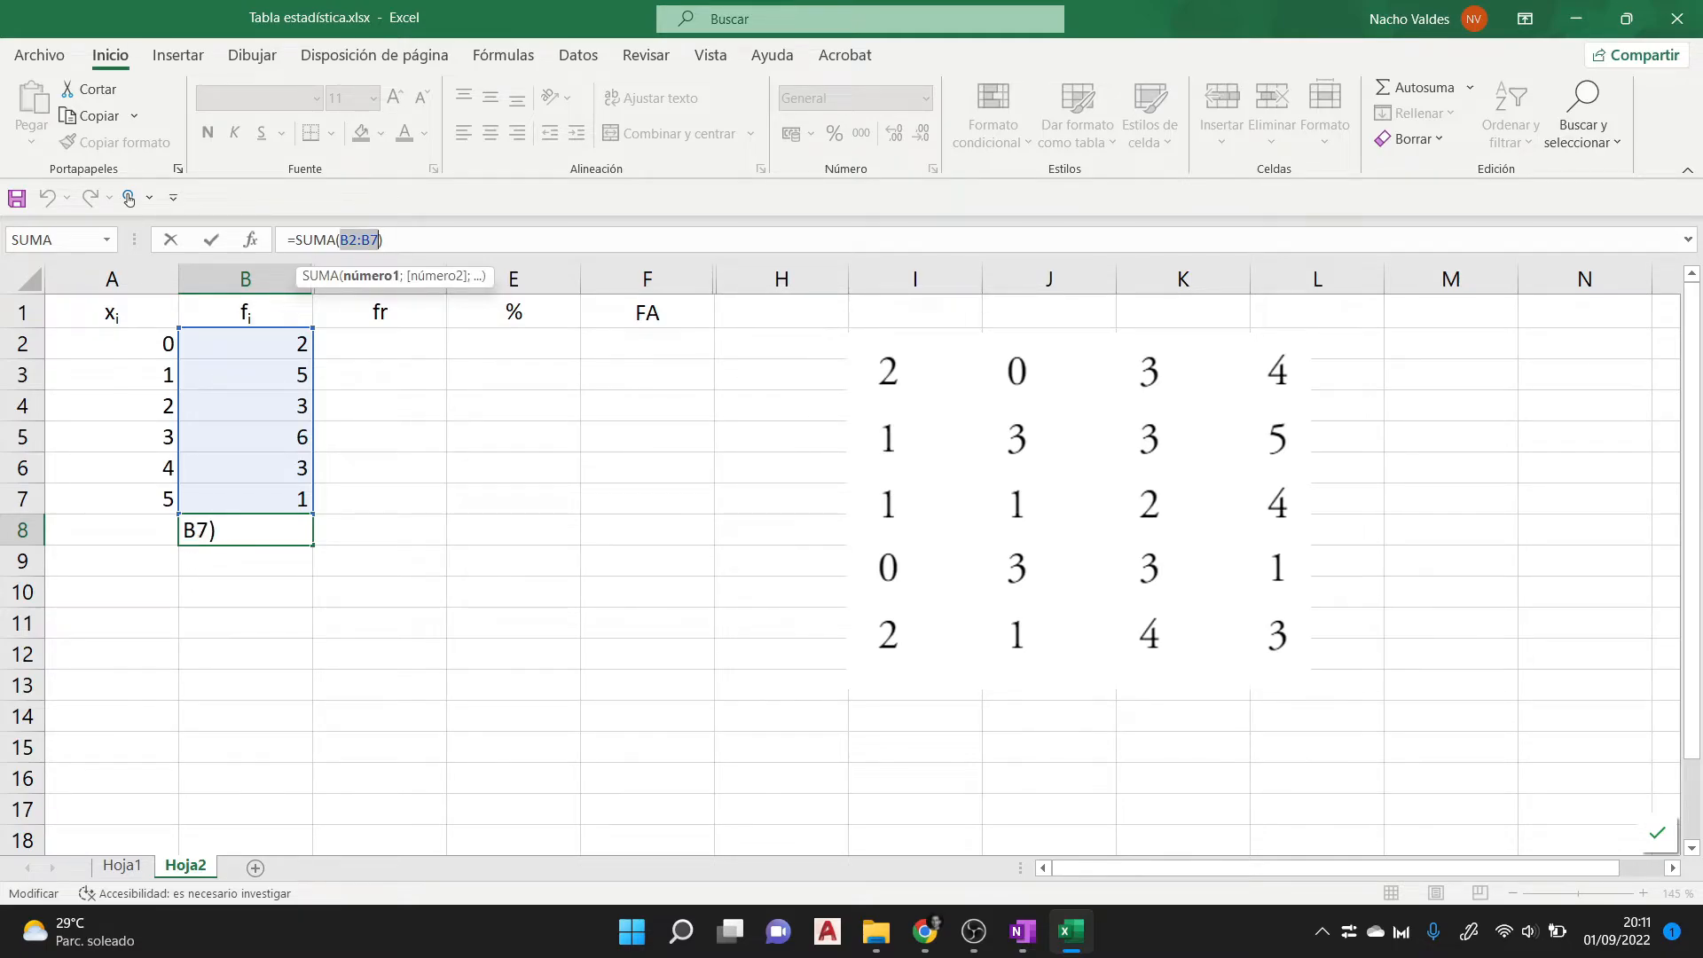
pyautogui.click(379, 562)
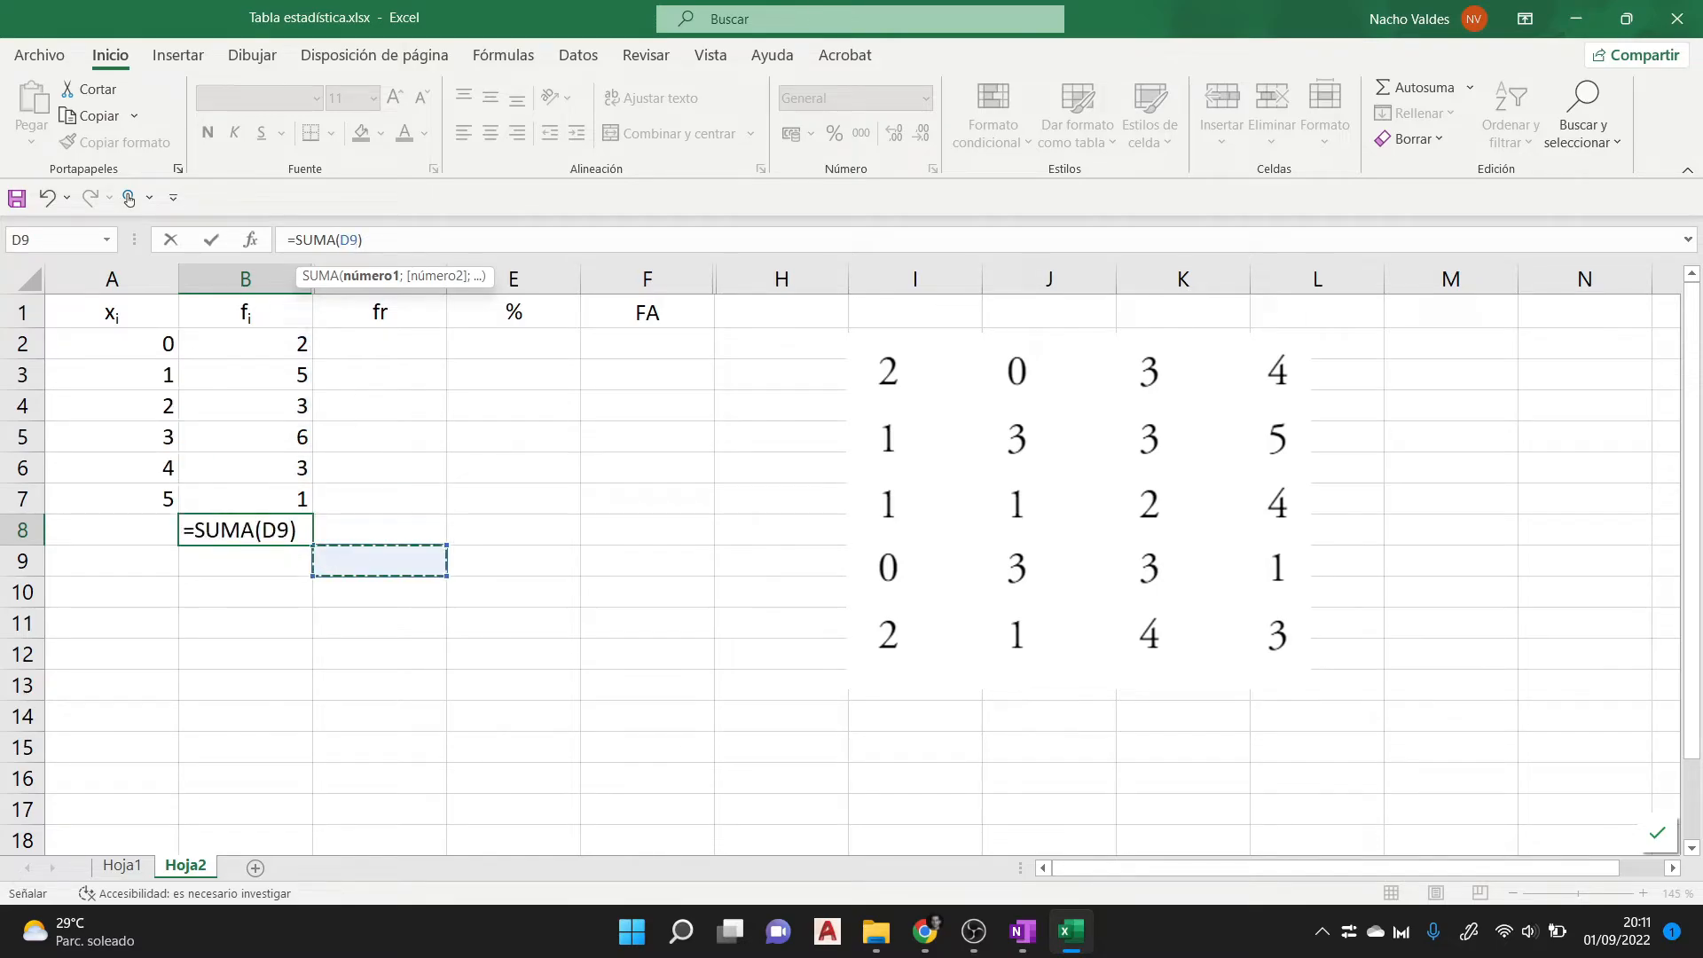
pyautogui.press('Escape')
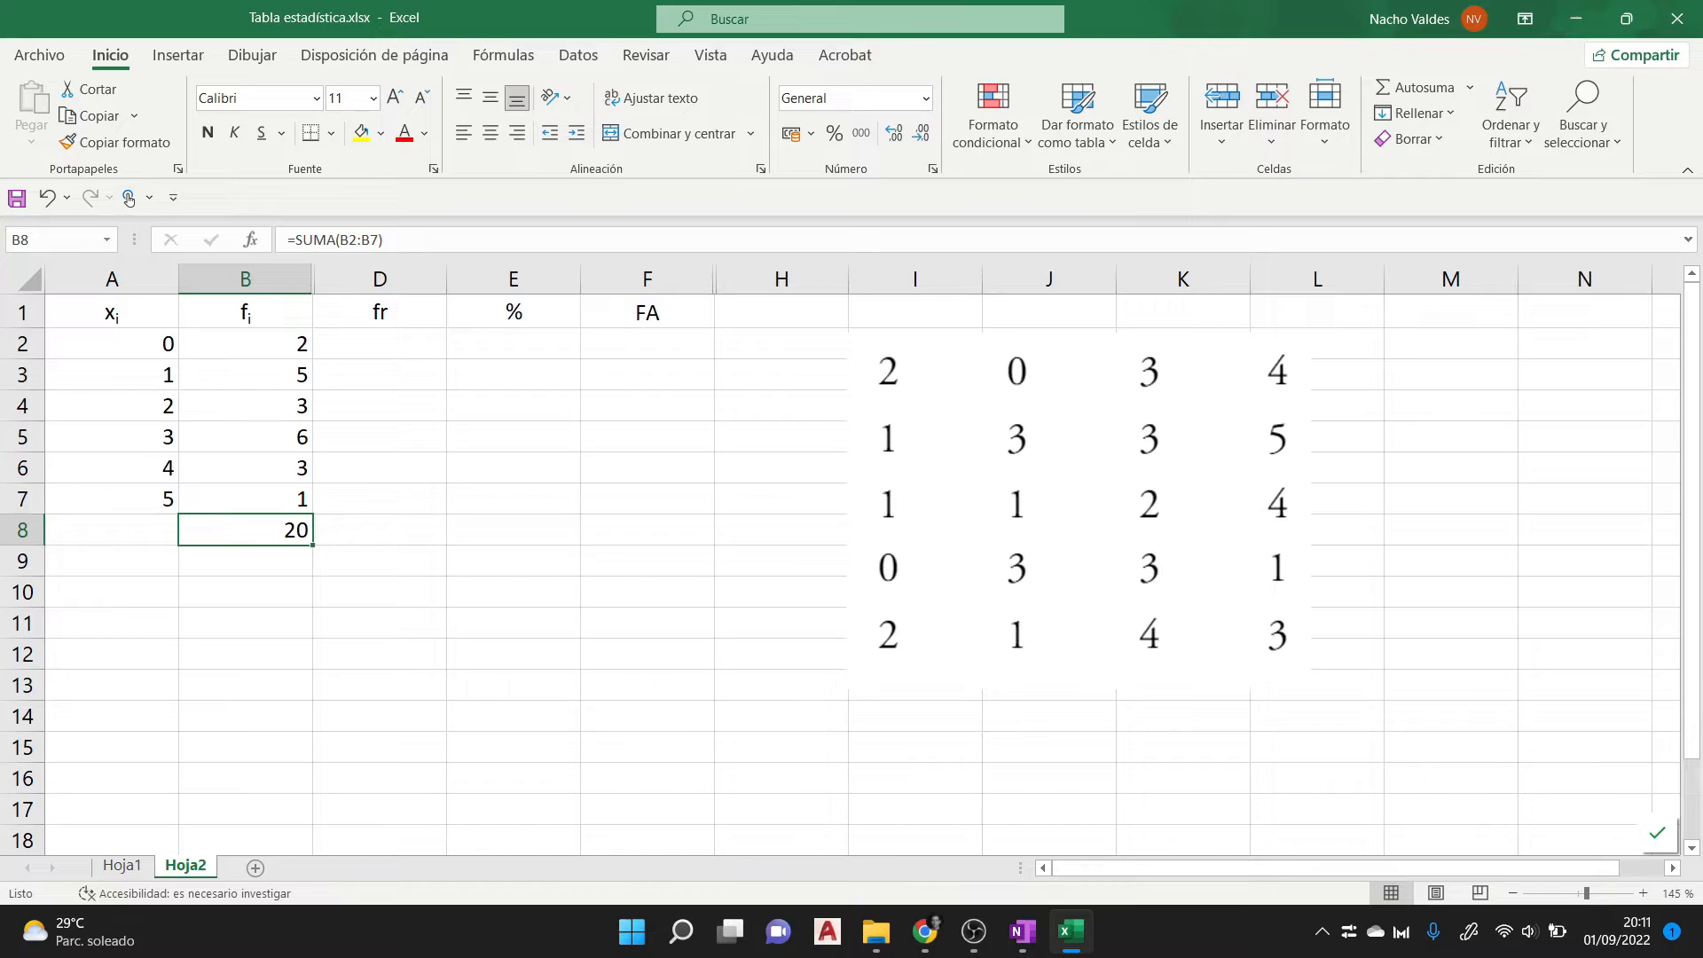
# - Enter the formula =B2/B8 in cell D2 to calculate the first relative frequency in the fr column
pyautogui.click(379, 345)
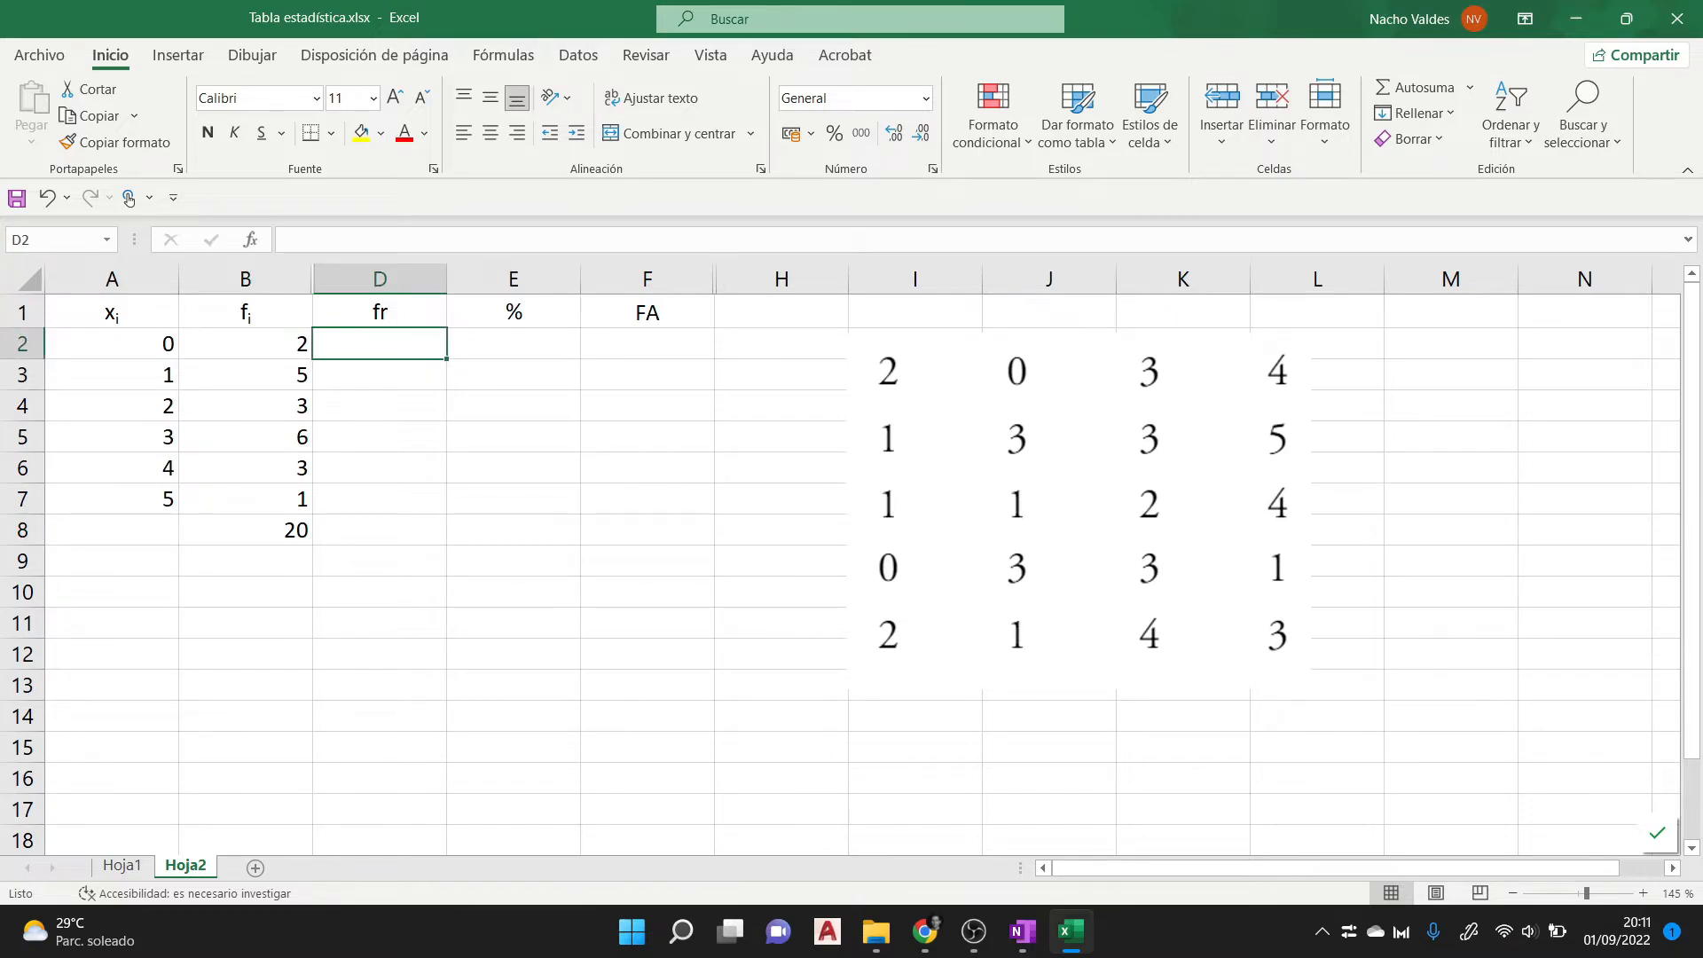
pyautogui.write('=')
pyautogui.press('Left')
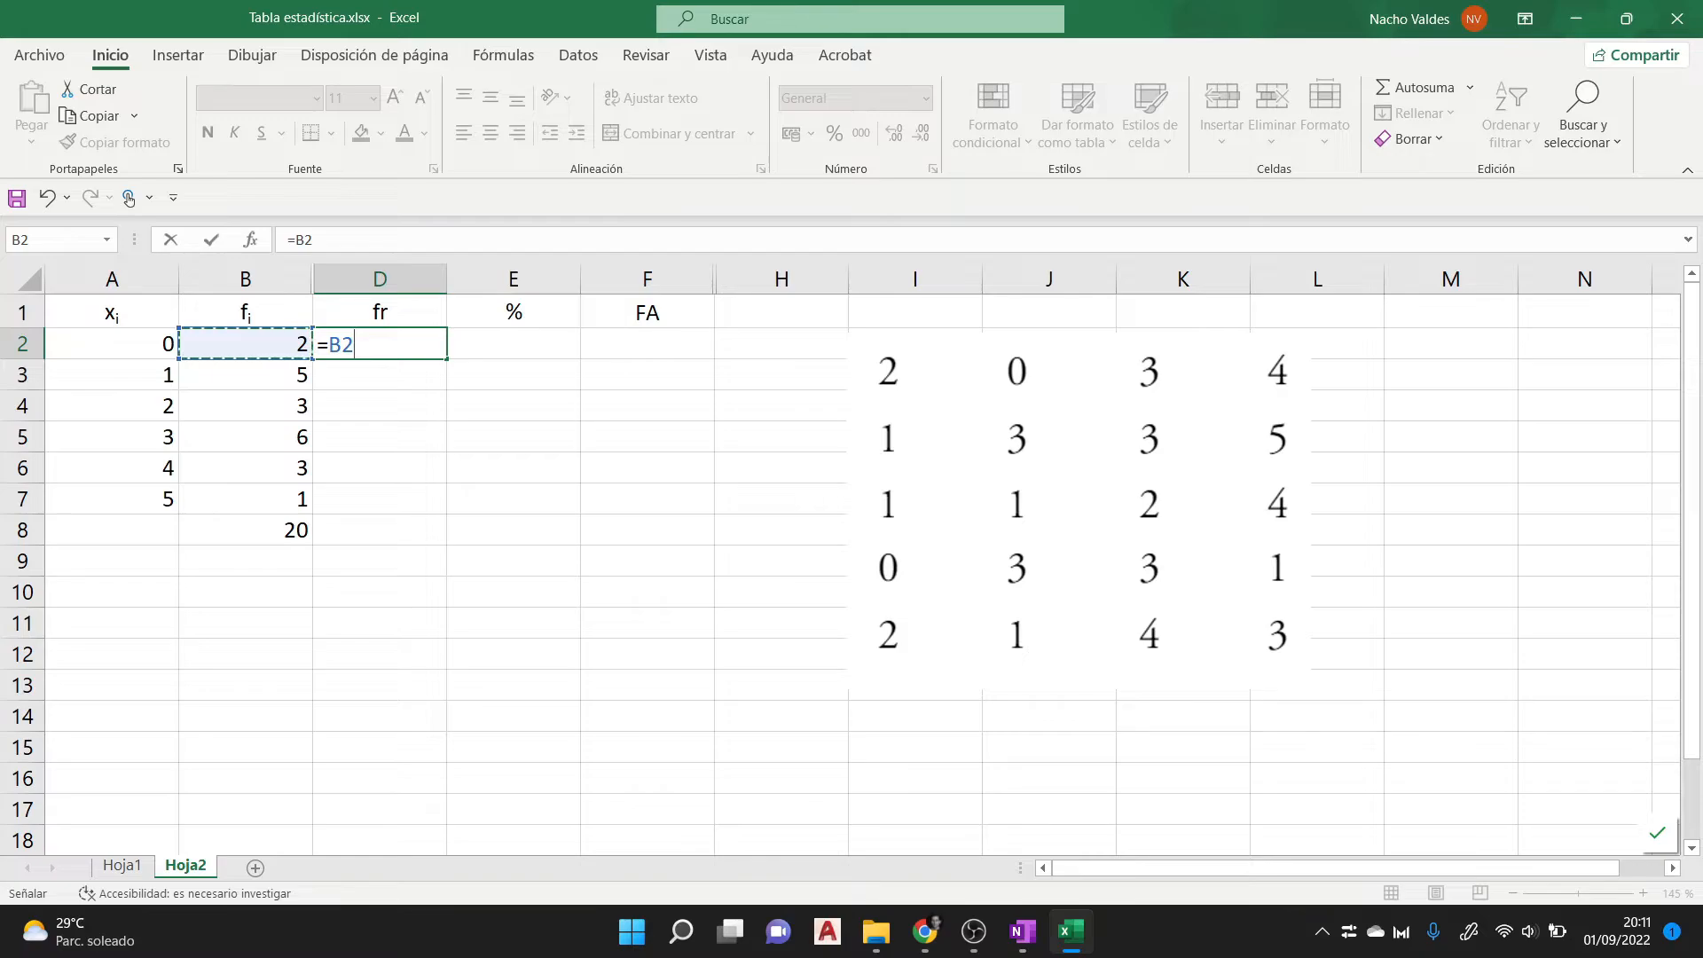
pyautogui.write('/')
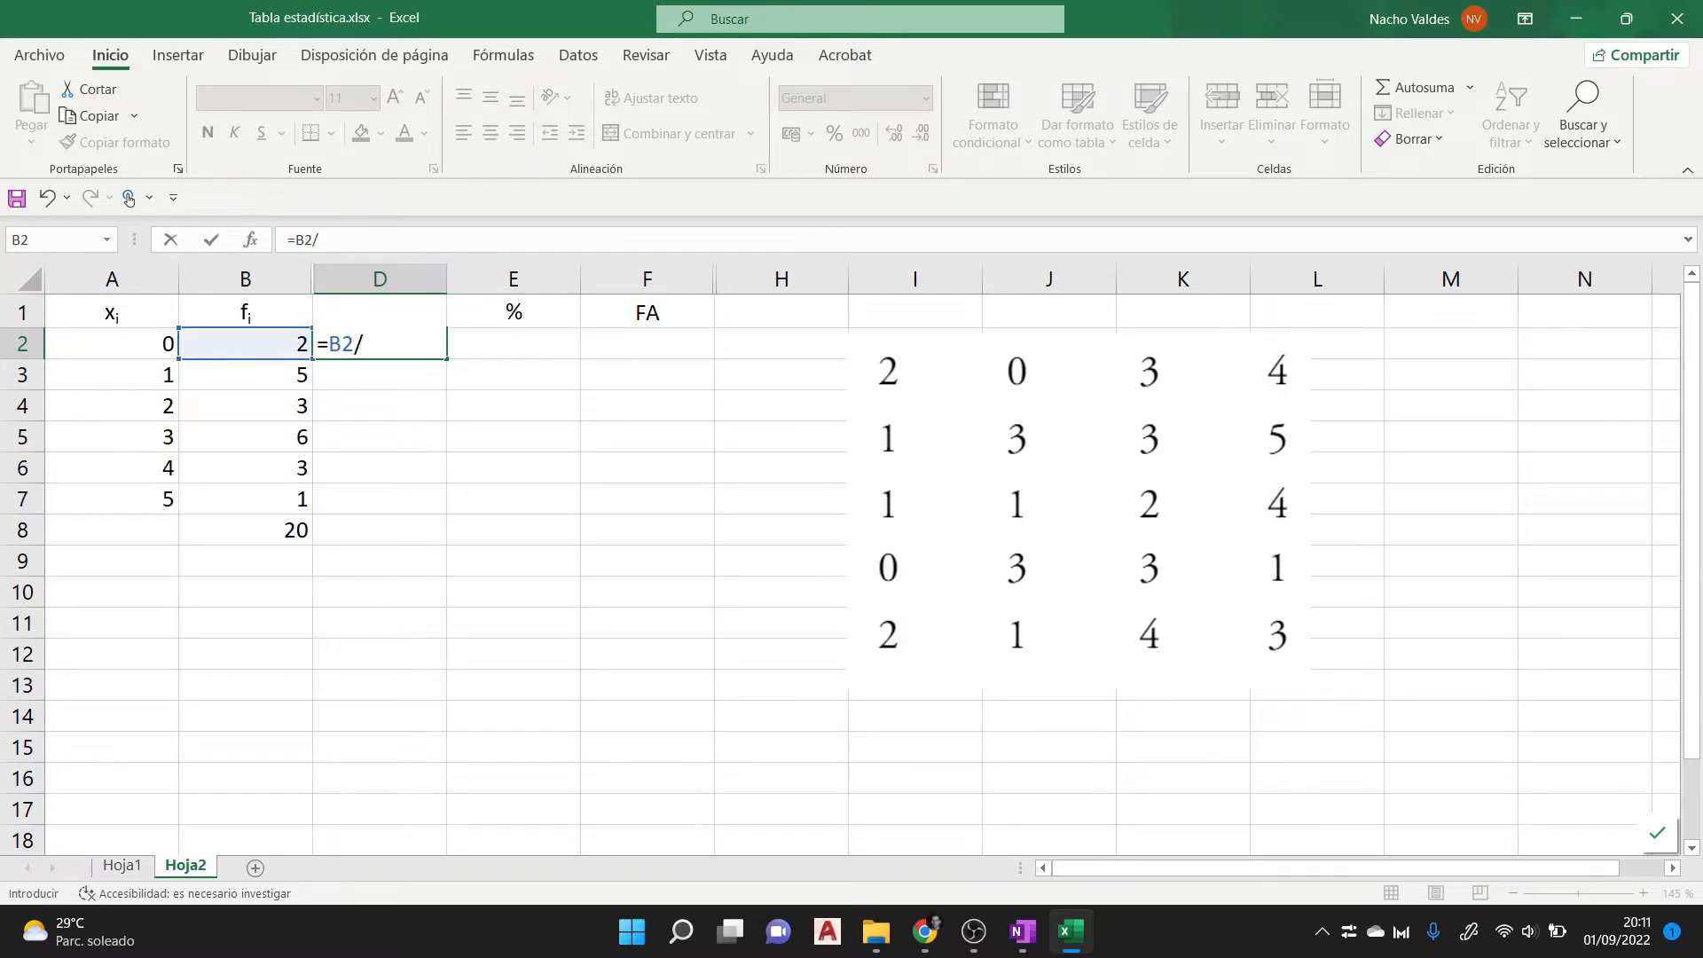
pyautogui.click(246, 531)
pyautogui.press('Return')
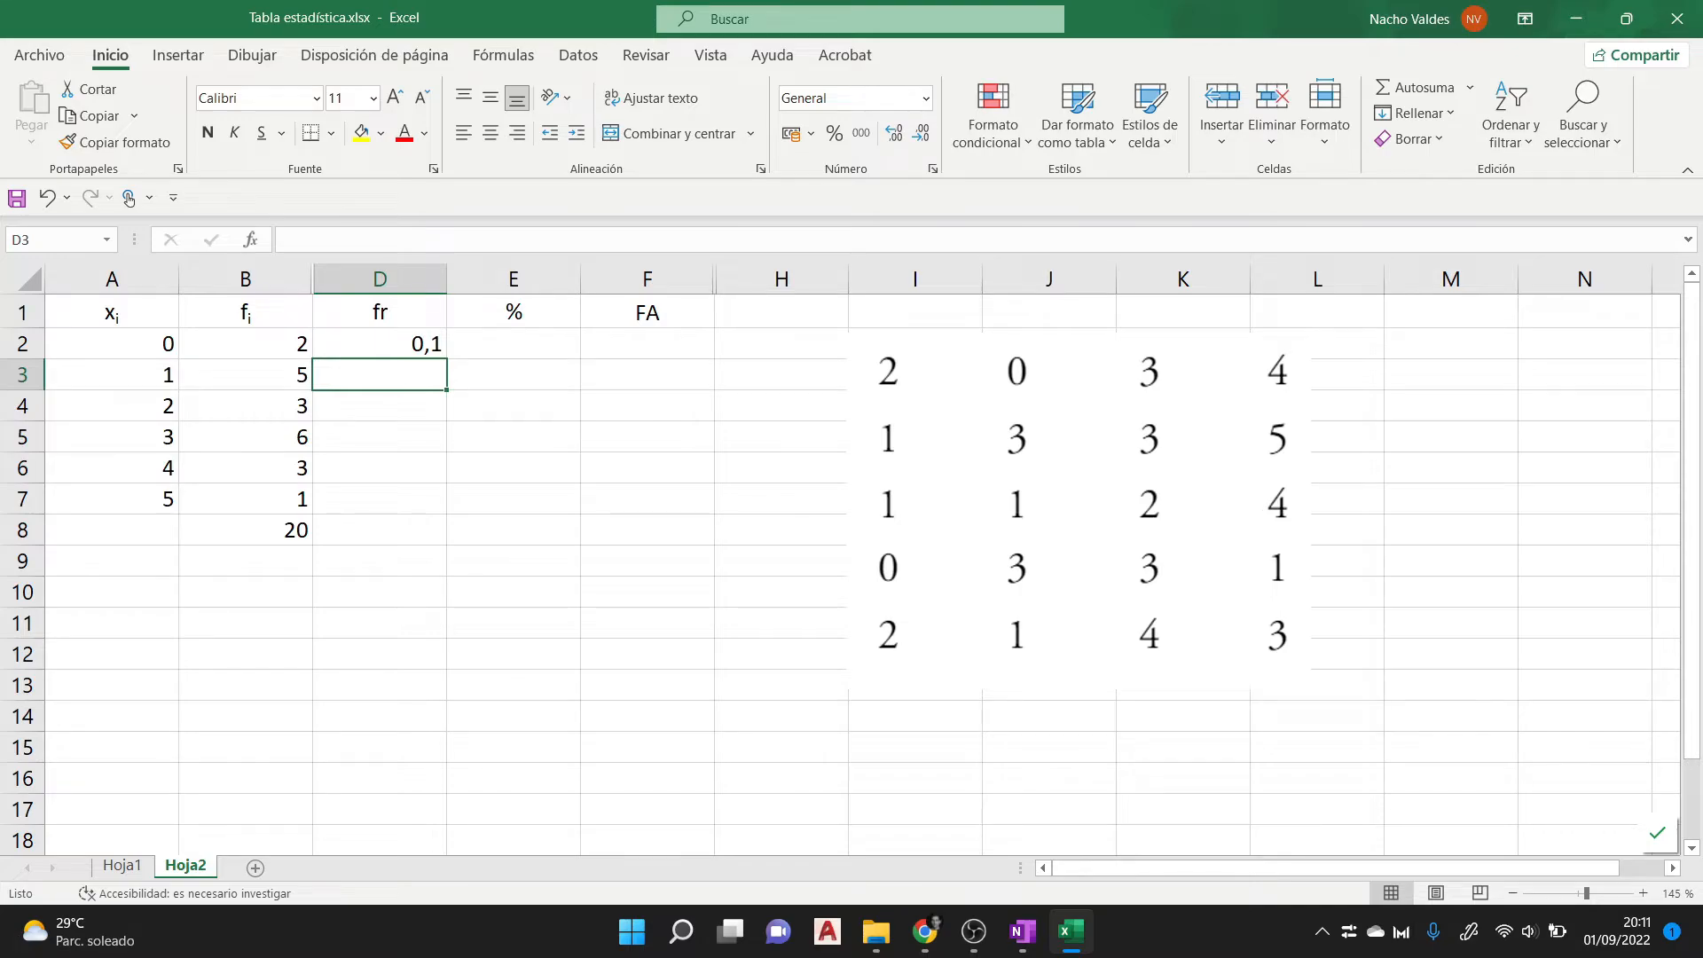
# - Try to fill the relative frequency formula =B2/B8 from D2 down through D7
pyautogui.press('Up')
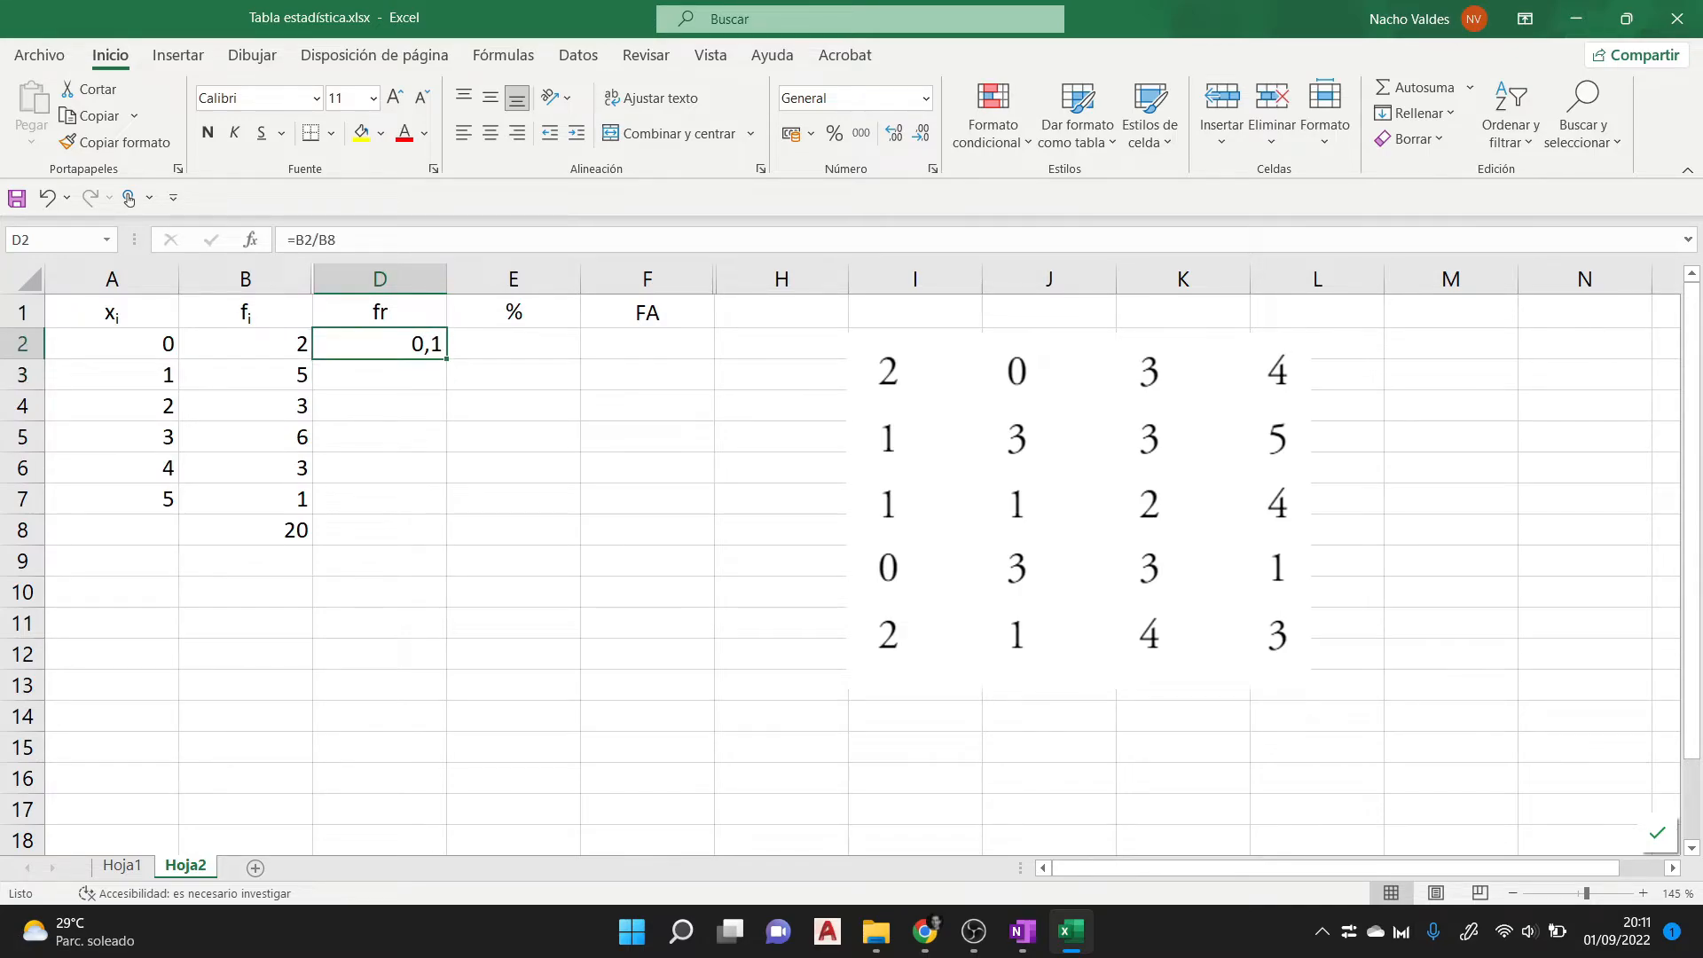
pyautogui.press('Left')
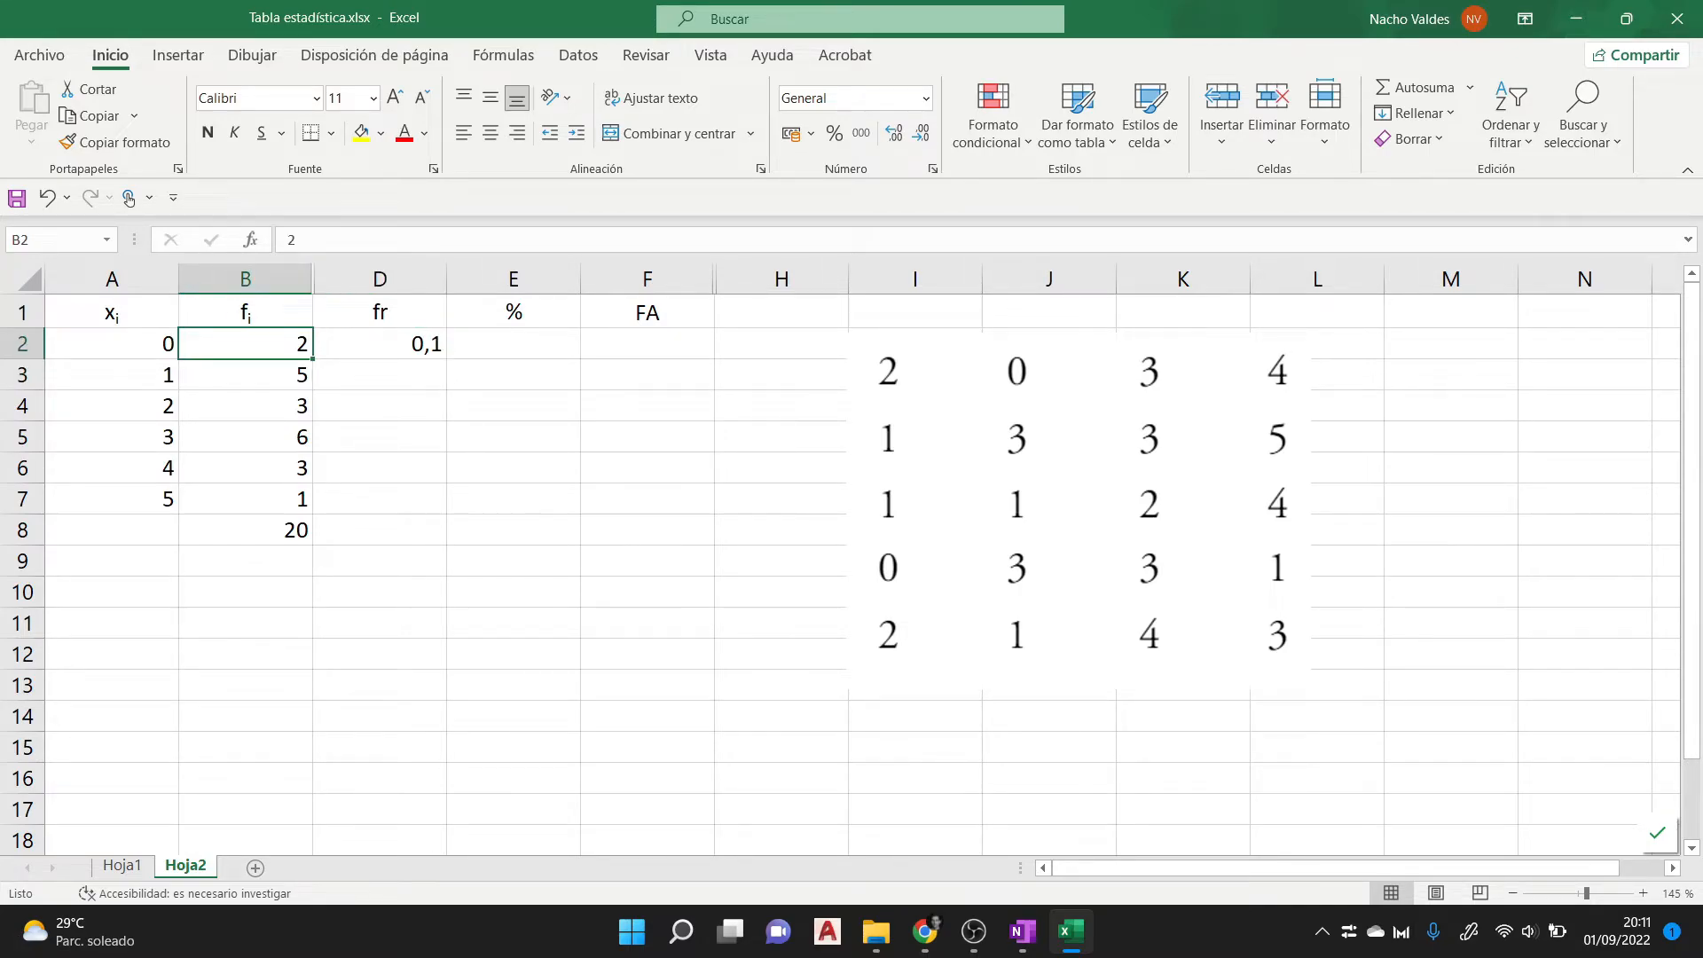
pyautogui.click(246, 530)
pyautogui.click(379, 344)
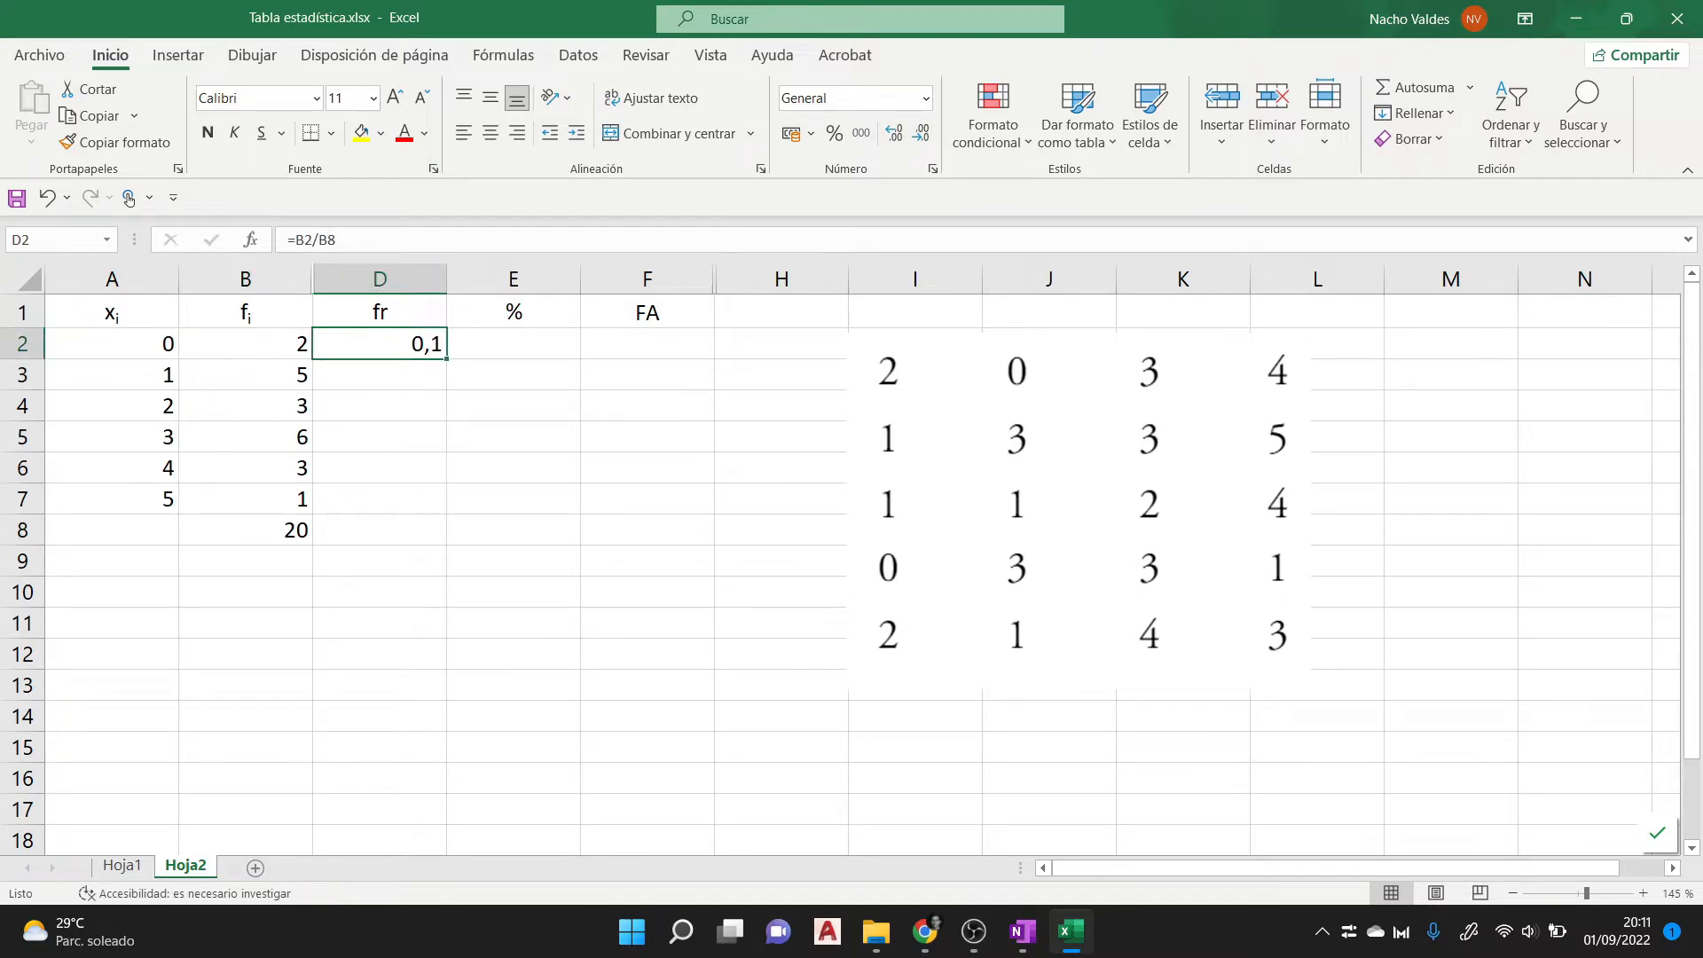
pyautogui.click(245, 376)
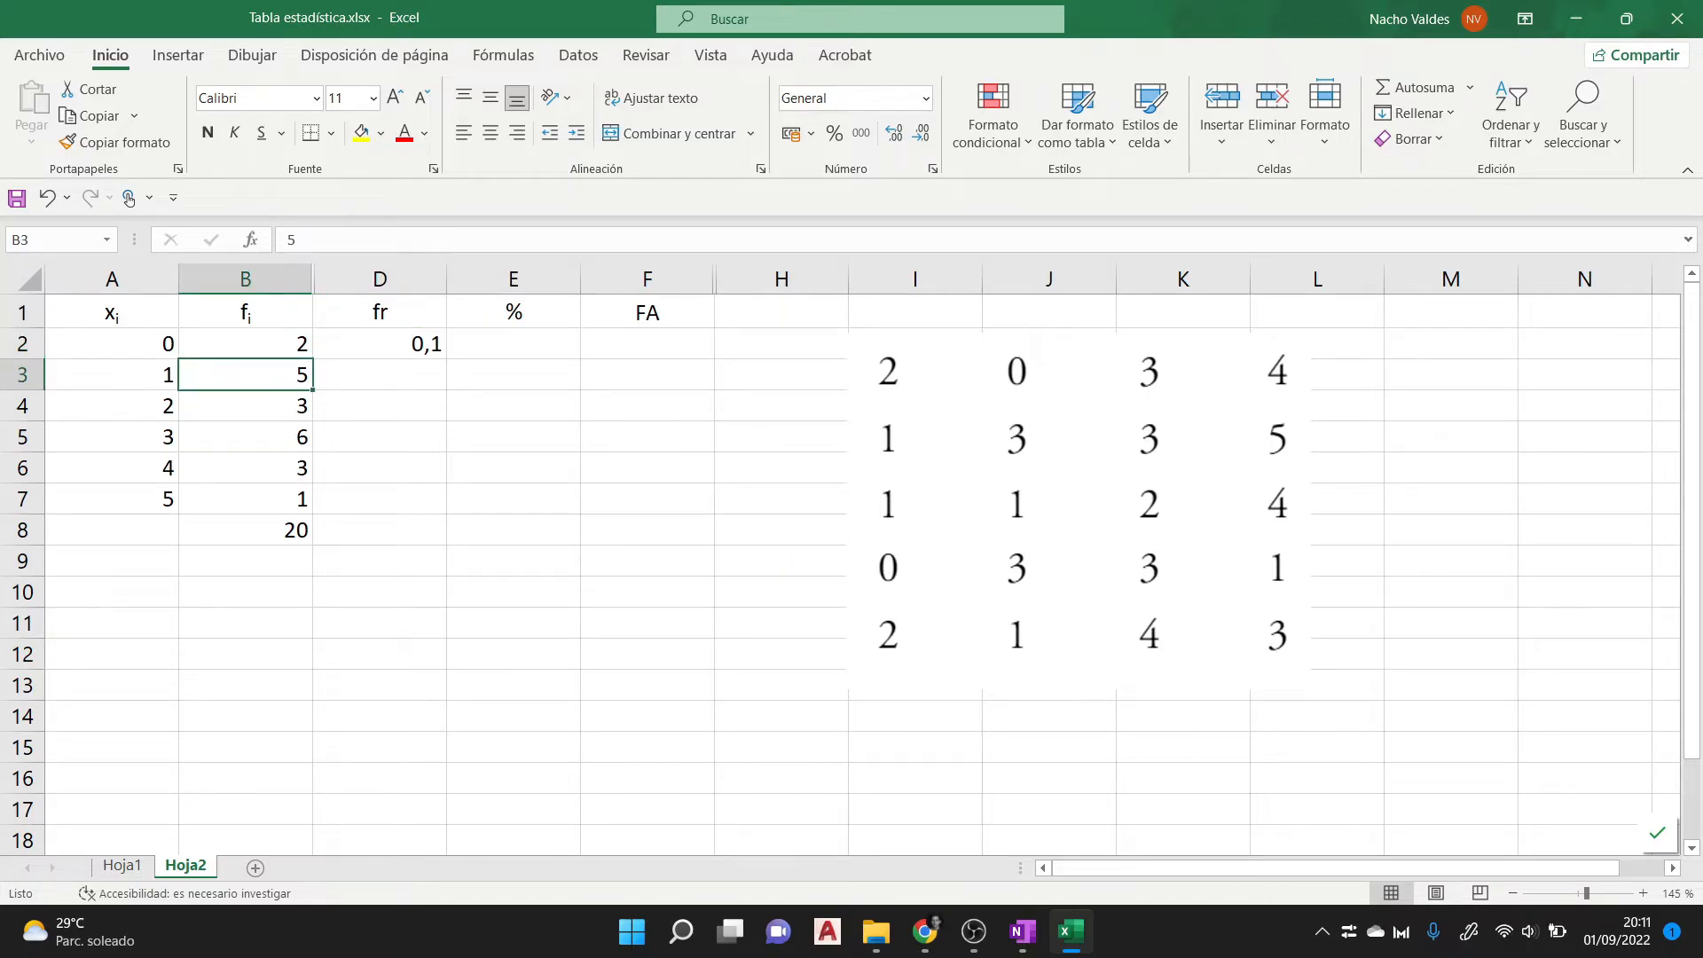
pyautogui.click(380, 344)
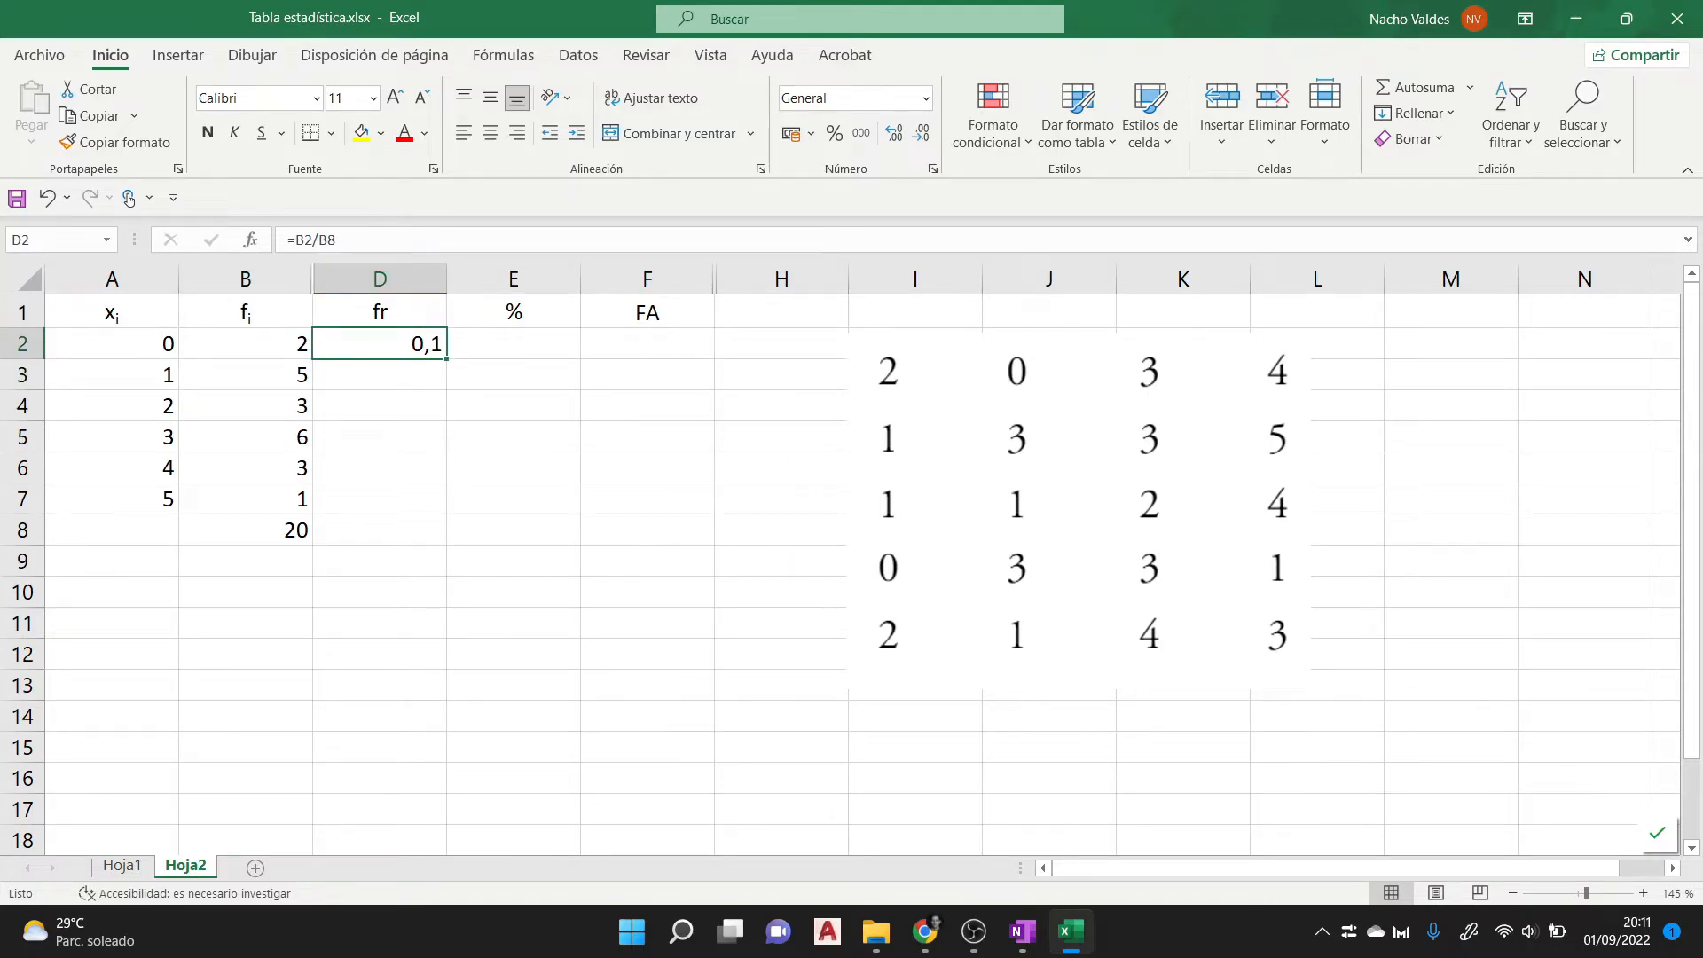
pyautogui.moveTo(447, 359)
pyautogui.mouseDown()
pyautogui.moveTo(425, 355)
pyautogui.moveTo(421, 506)
pyautogui.mouseUp()
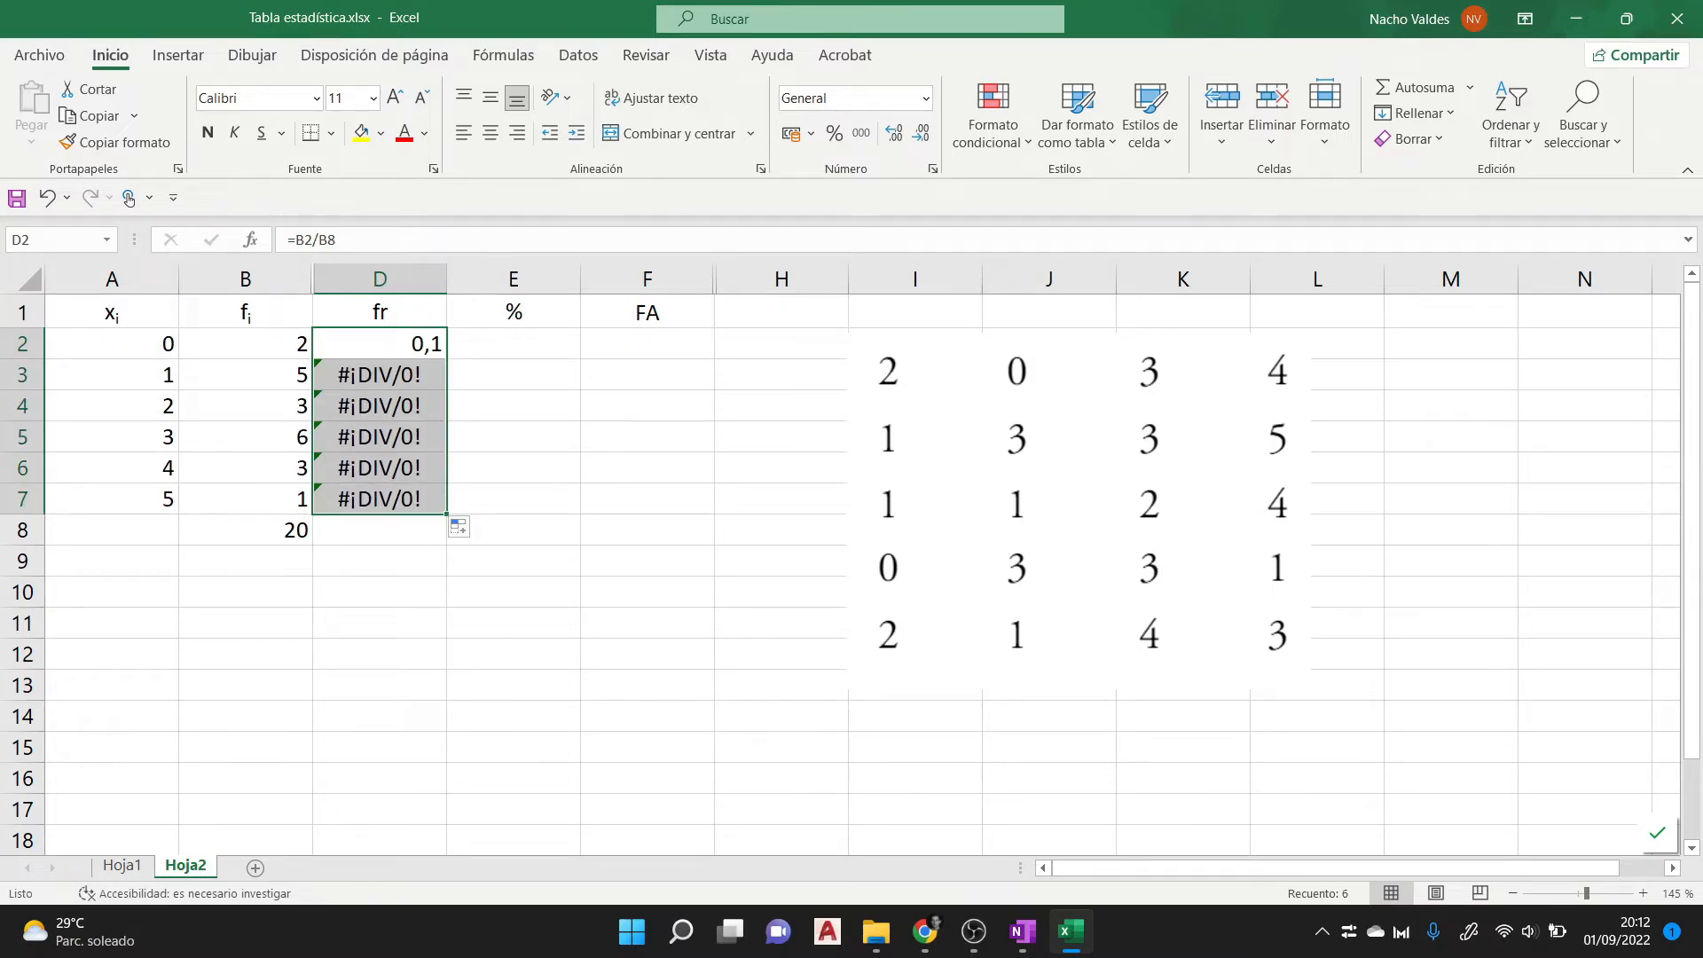
# - Inspect the cell references used by the relative frequency formulas in D2, D3 and D4
pyautogui.click(380, 345)
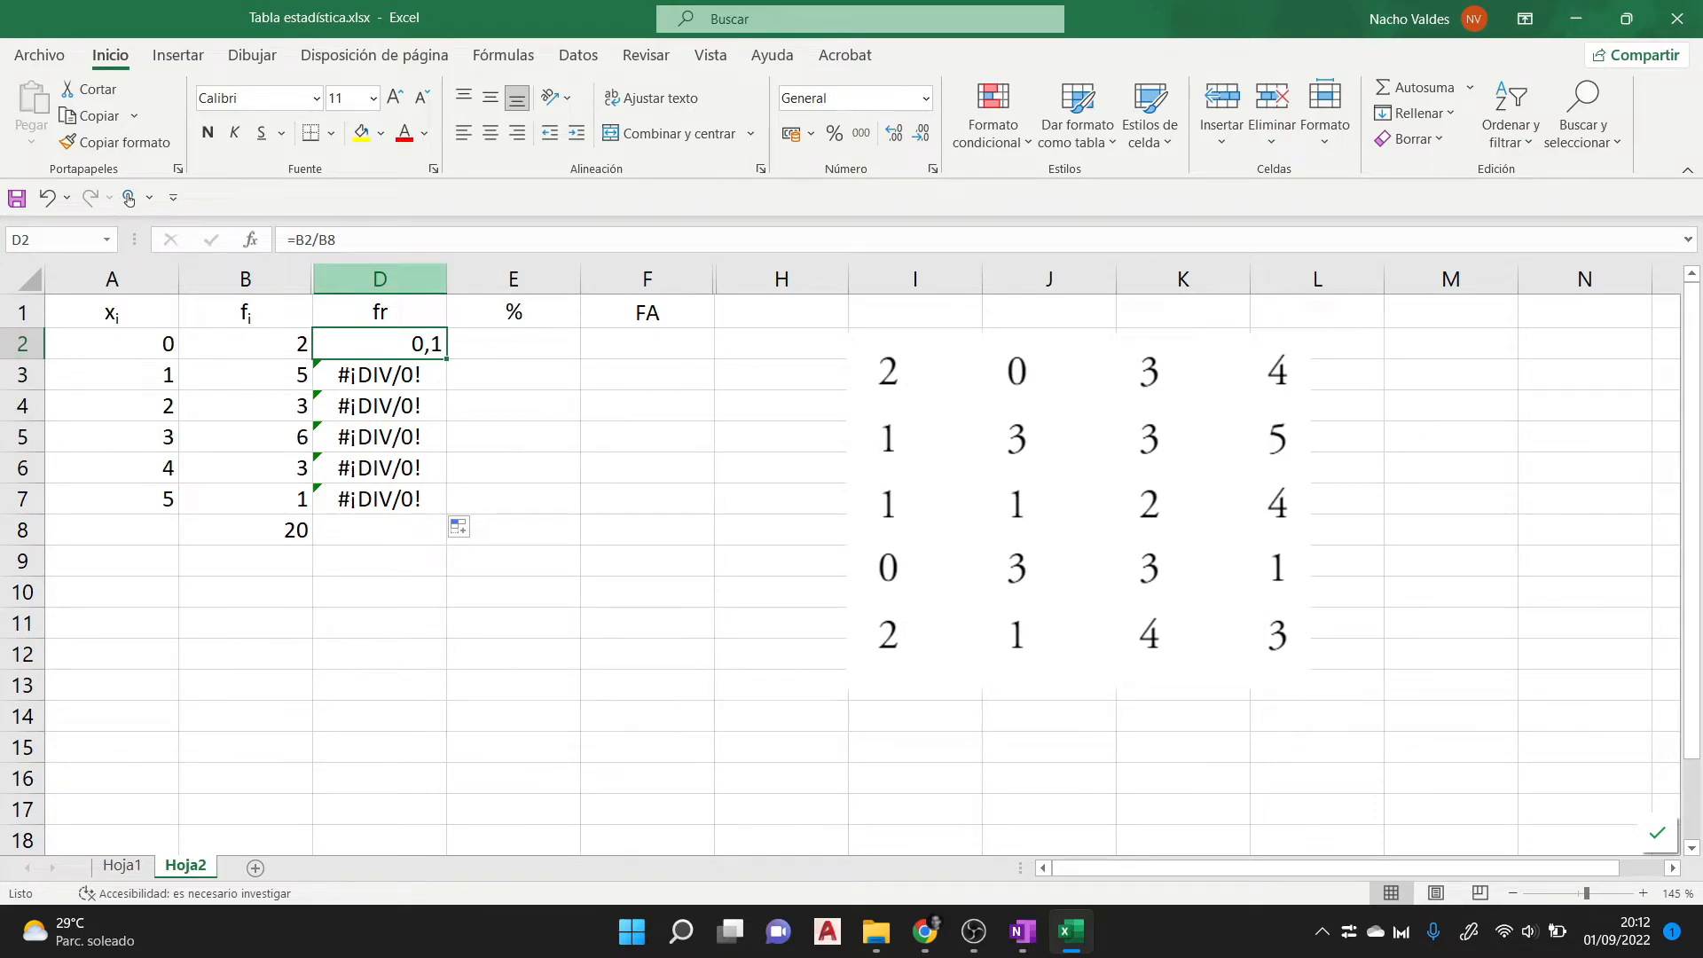
pyautogui.click(380, 280)
pyautogui.click(22, 344)
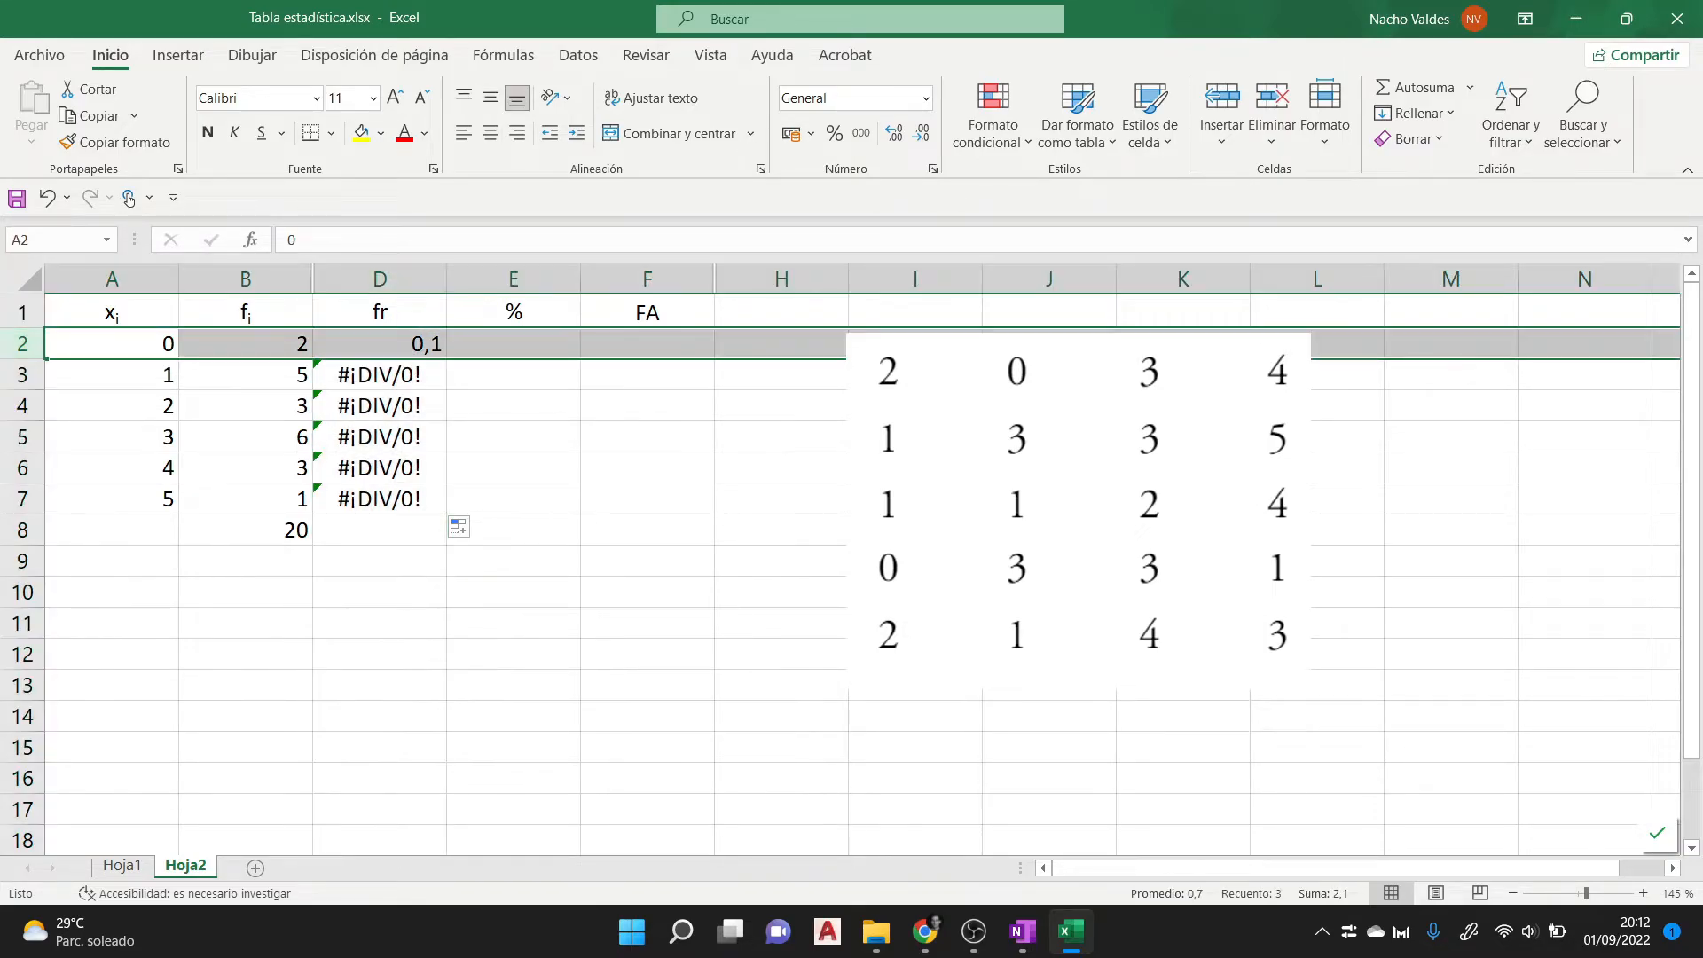
pyautogui.click(379, 344)
pyautogui.press('F2')
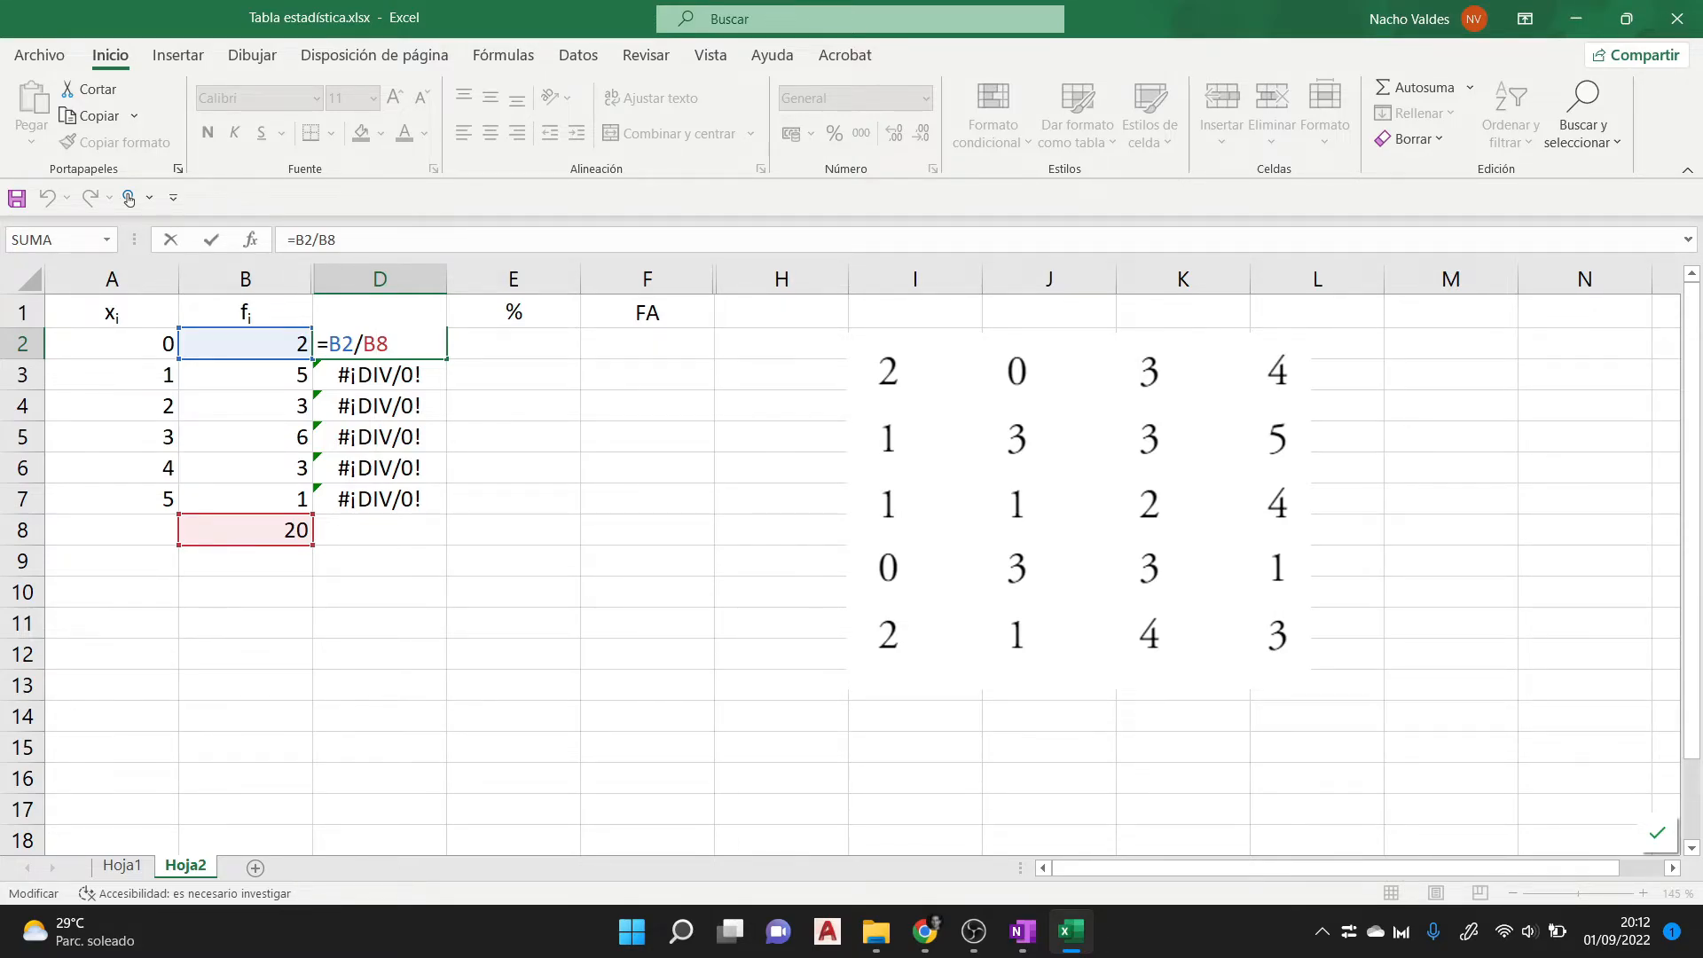
pyautogui.press('Return')
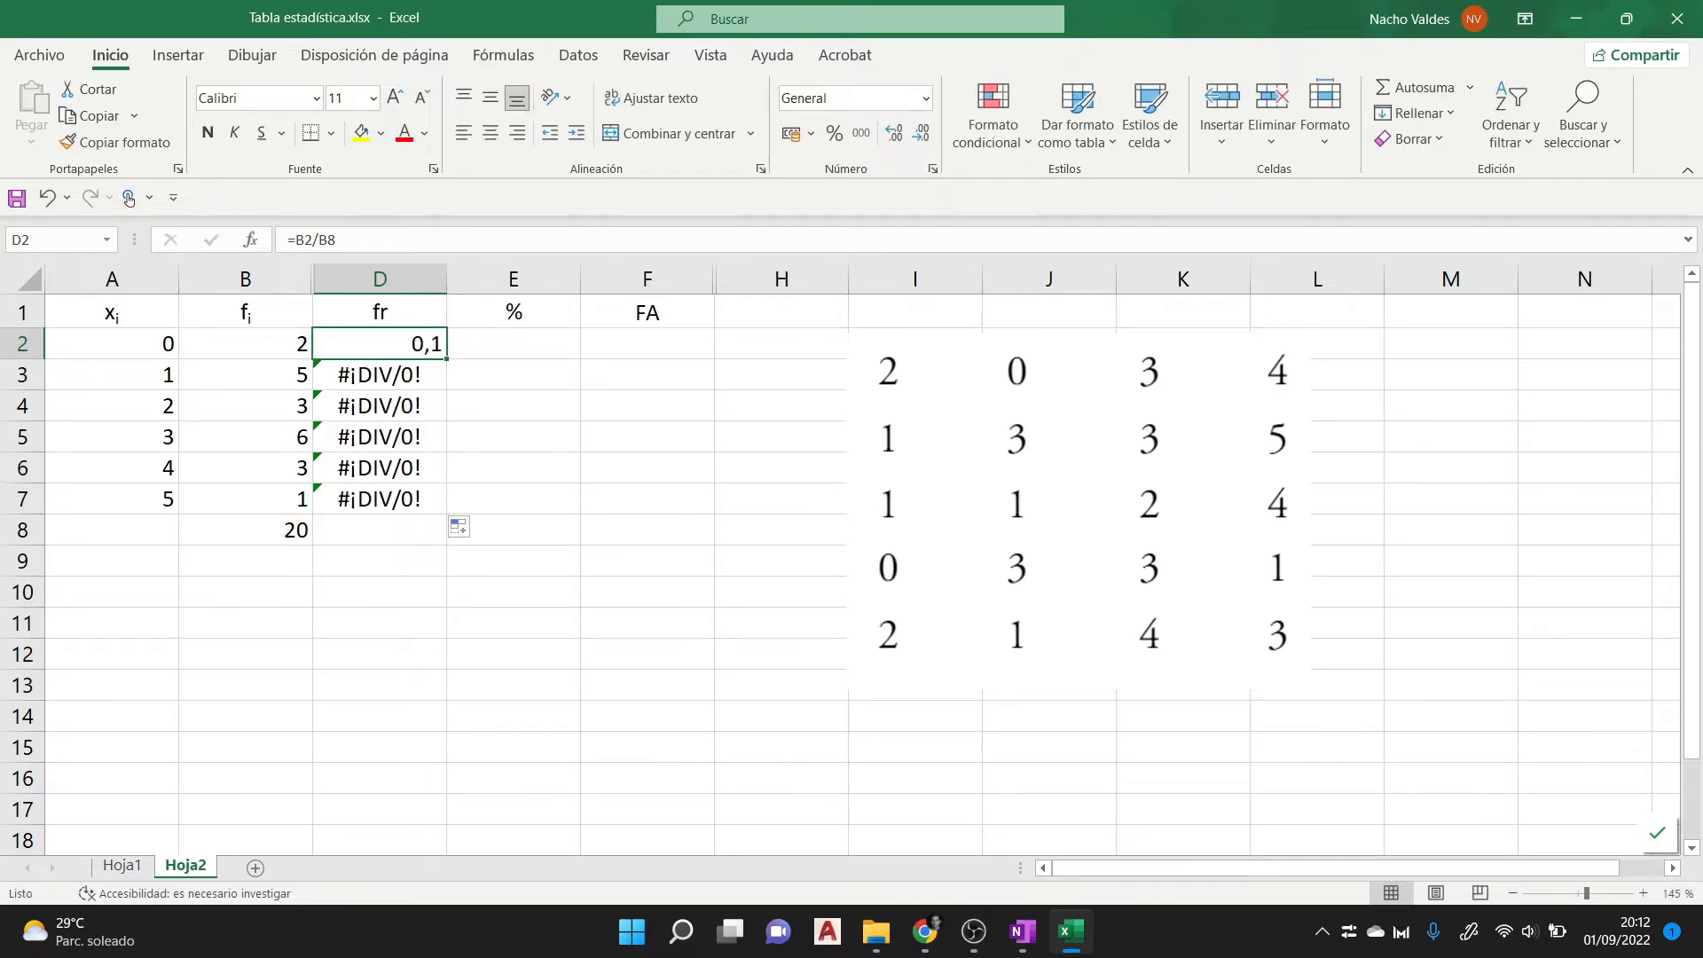
pyautogui.press('F2')
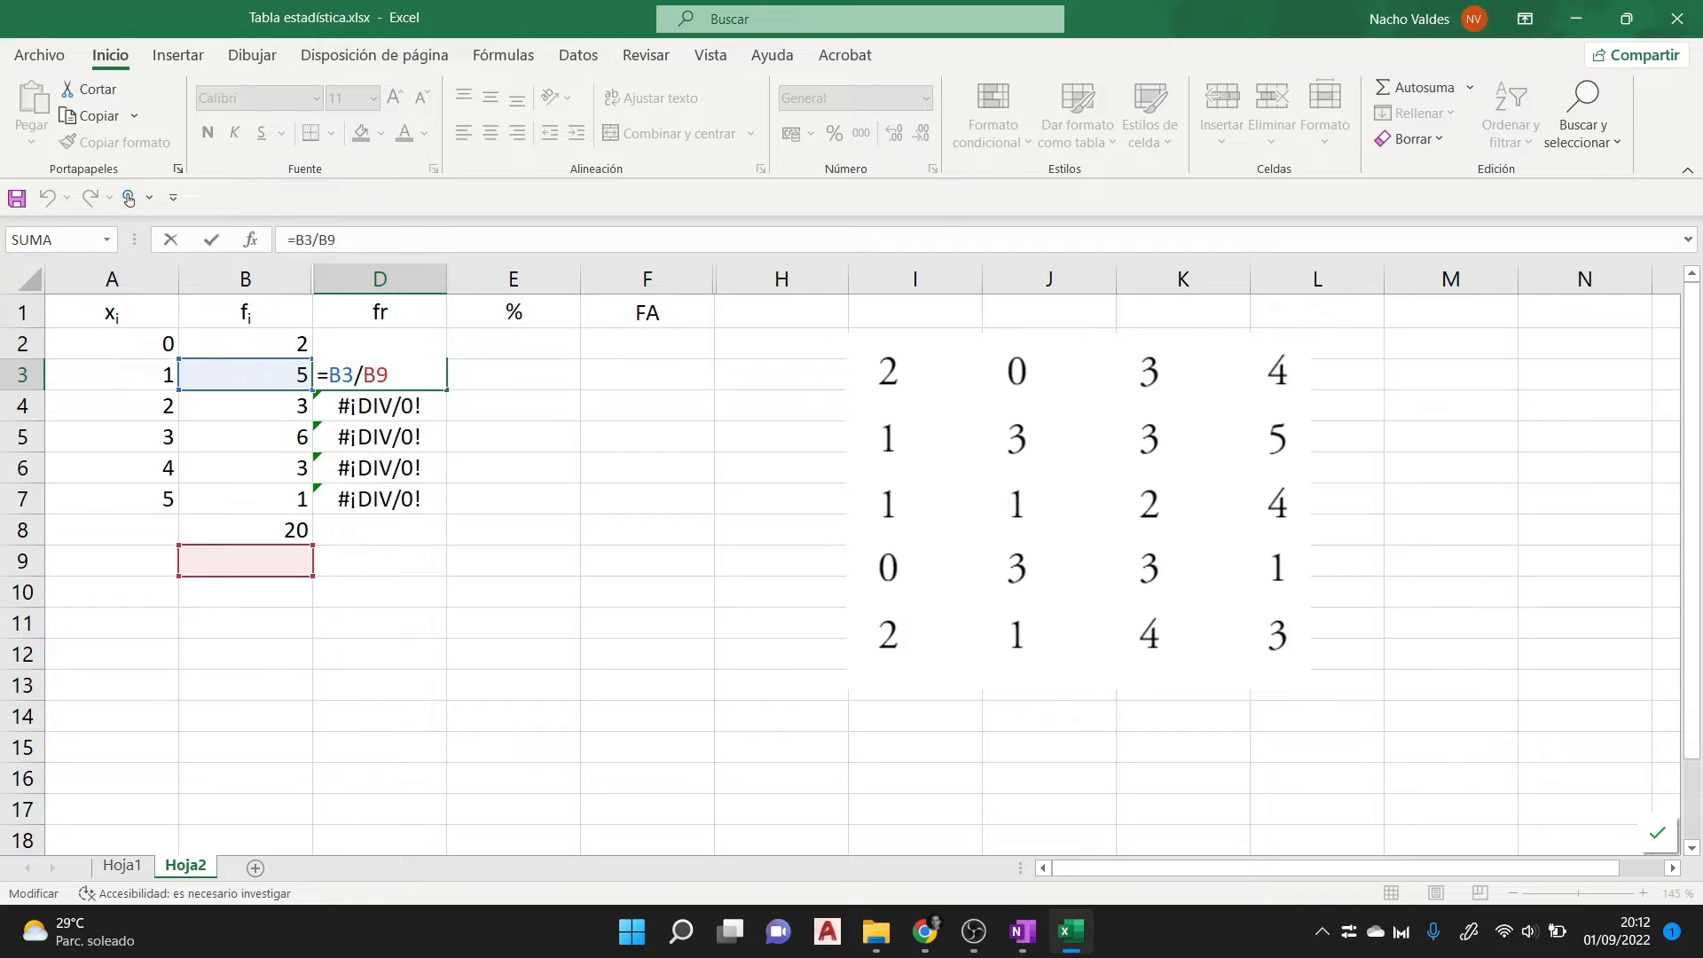
pyautogui.press('Return')
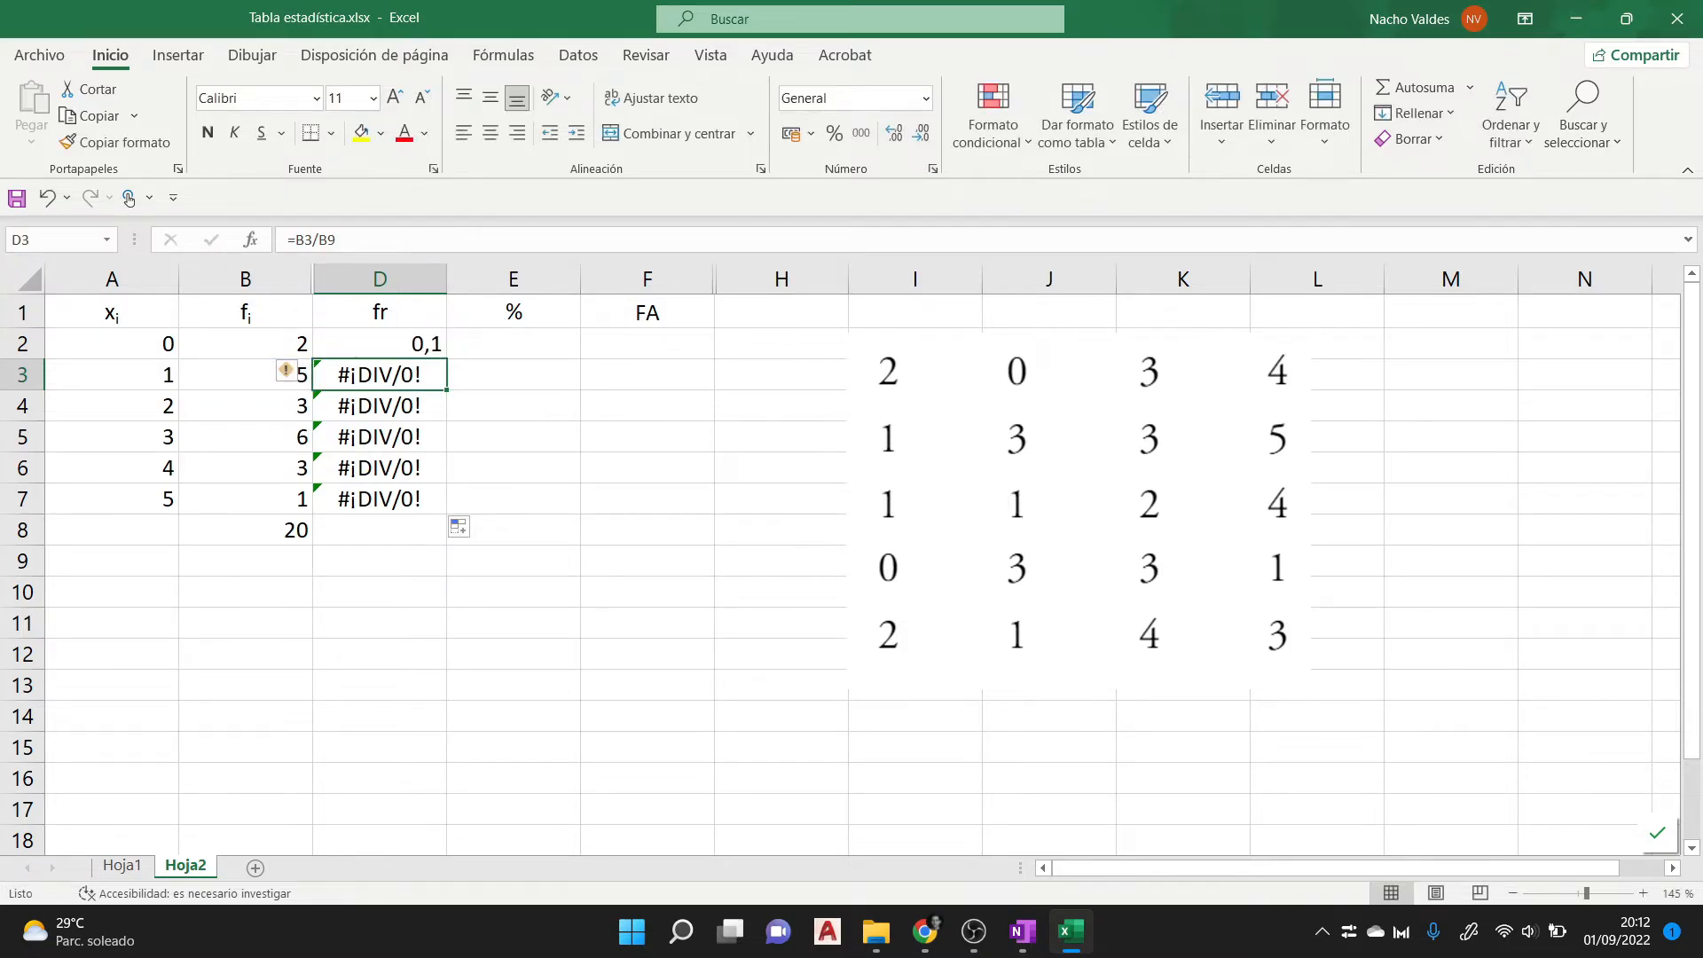
pyautogui.press('F2')
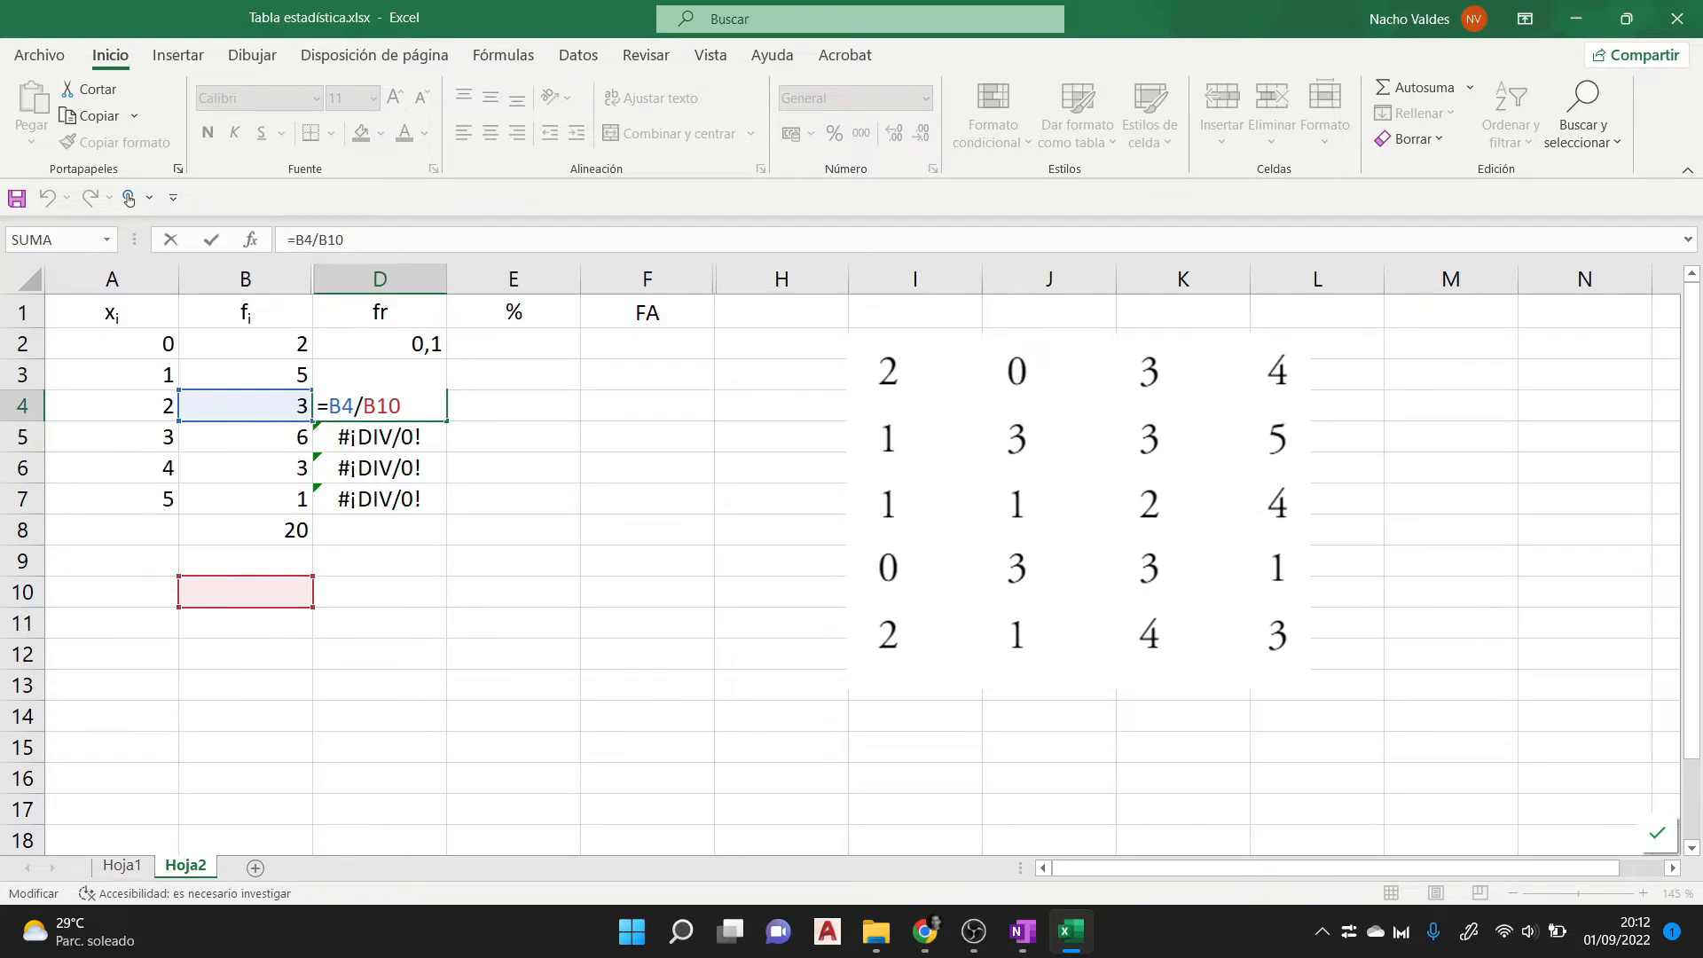
pyautogui.press('Escape')
# - Fix the row of the total's reference in D2 so that the formula reads =B2/B$8
pyautogui.click(380, 344)
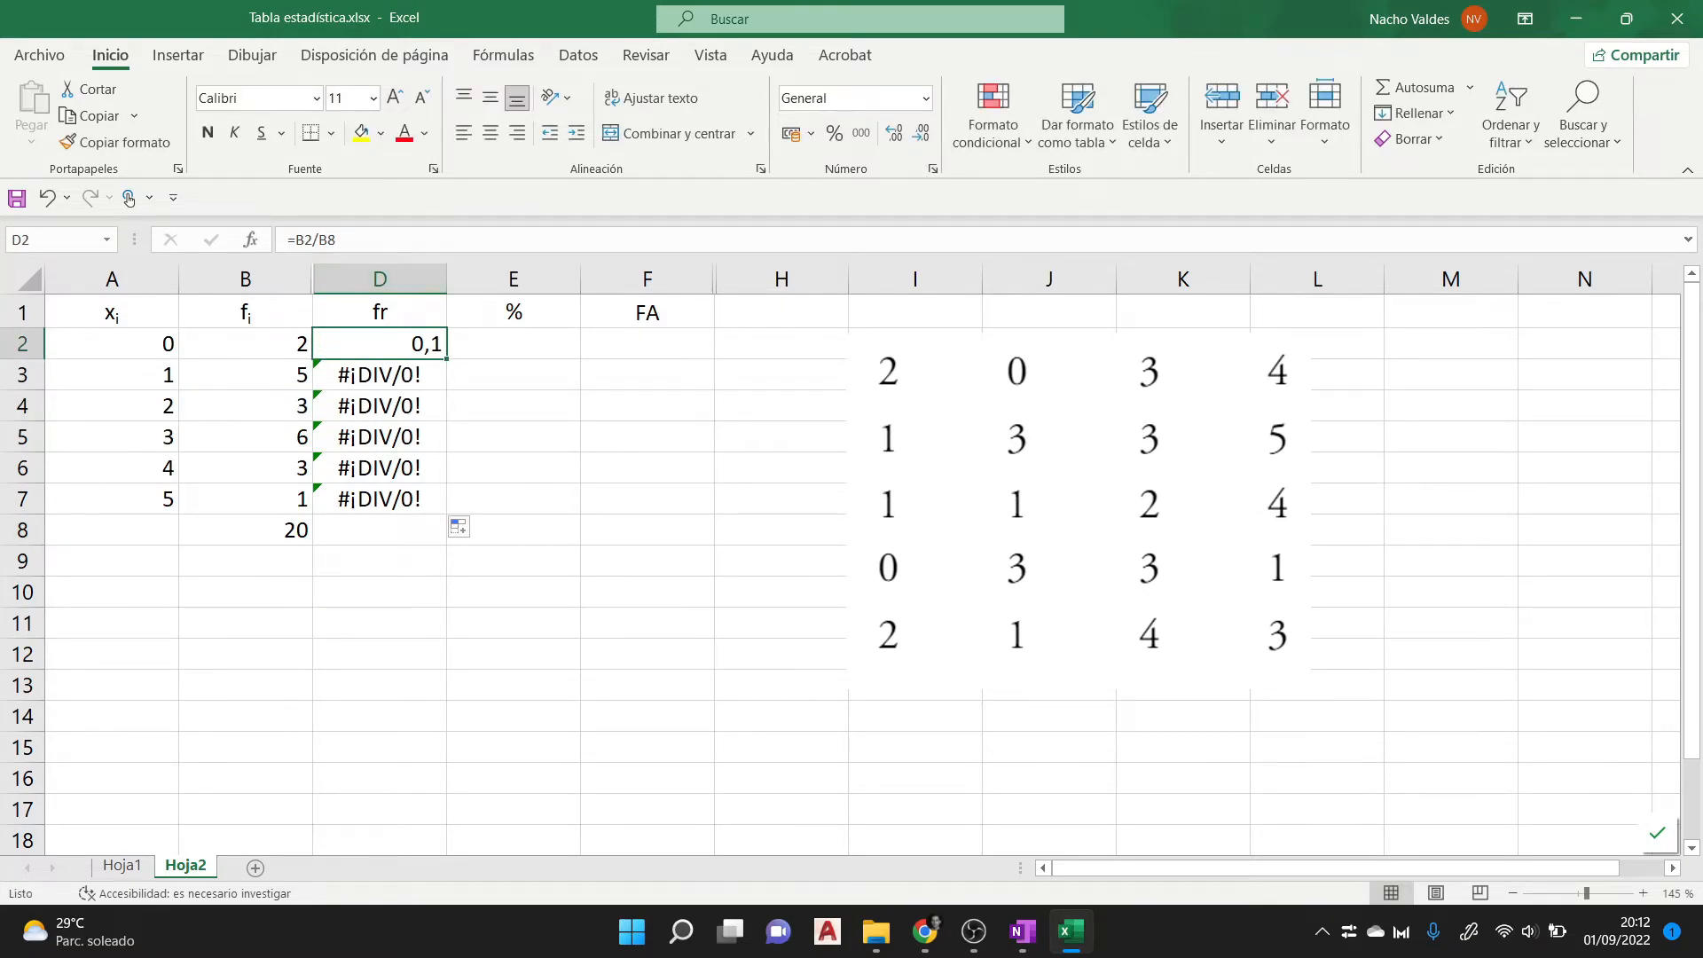
pyautogui.press('F2')
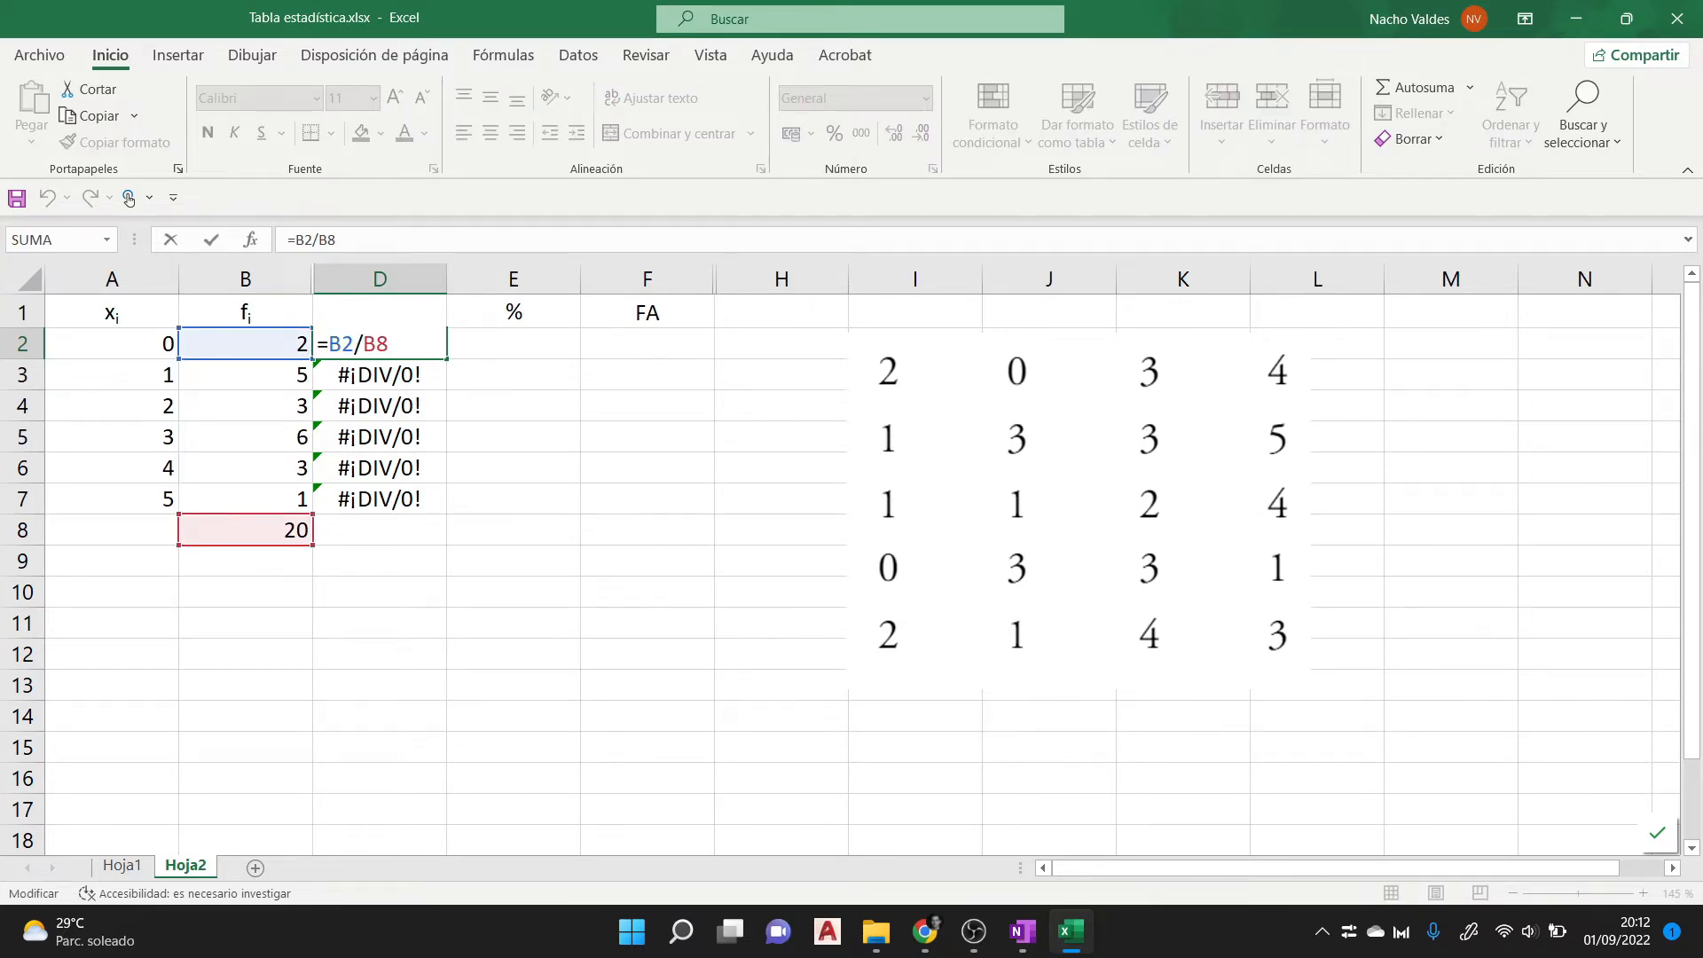
pyautogui.press('Left')
pyautogui.write('$')
pyautogui.press('Return')
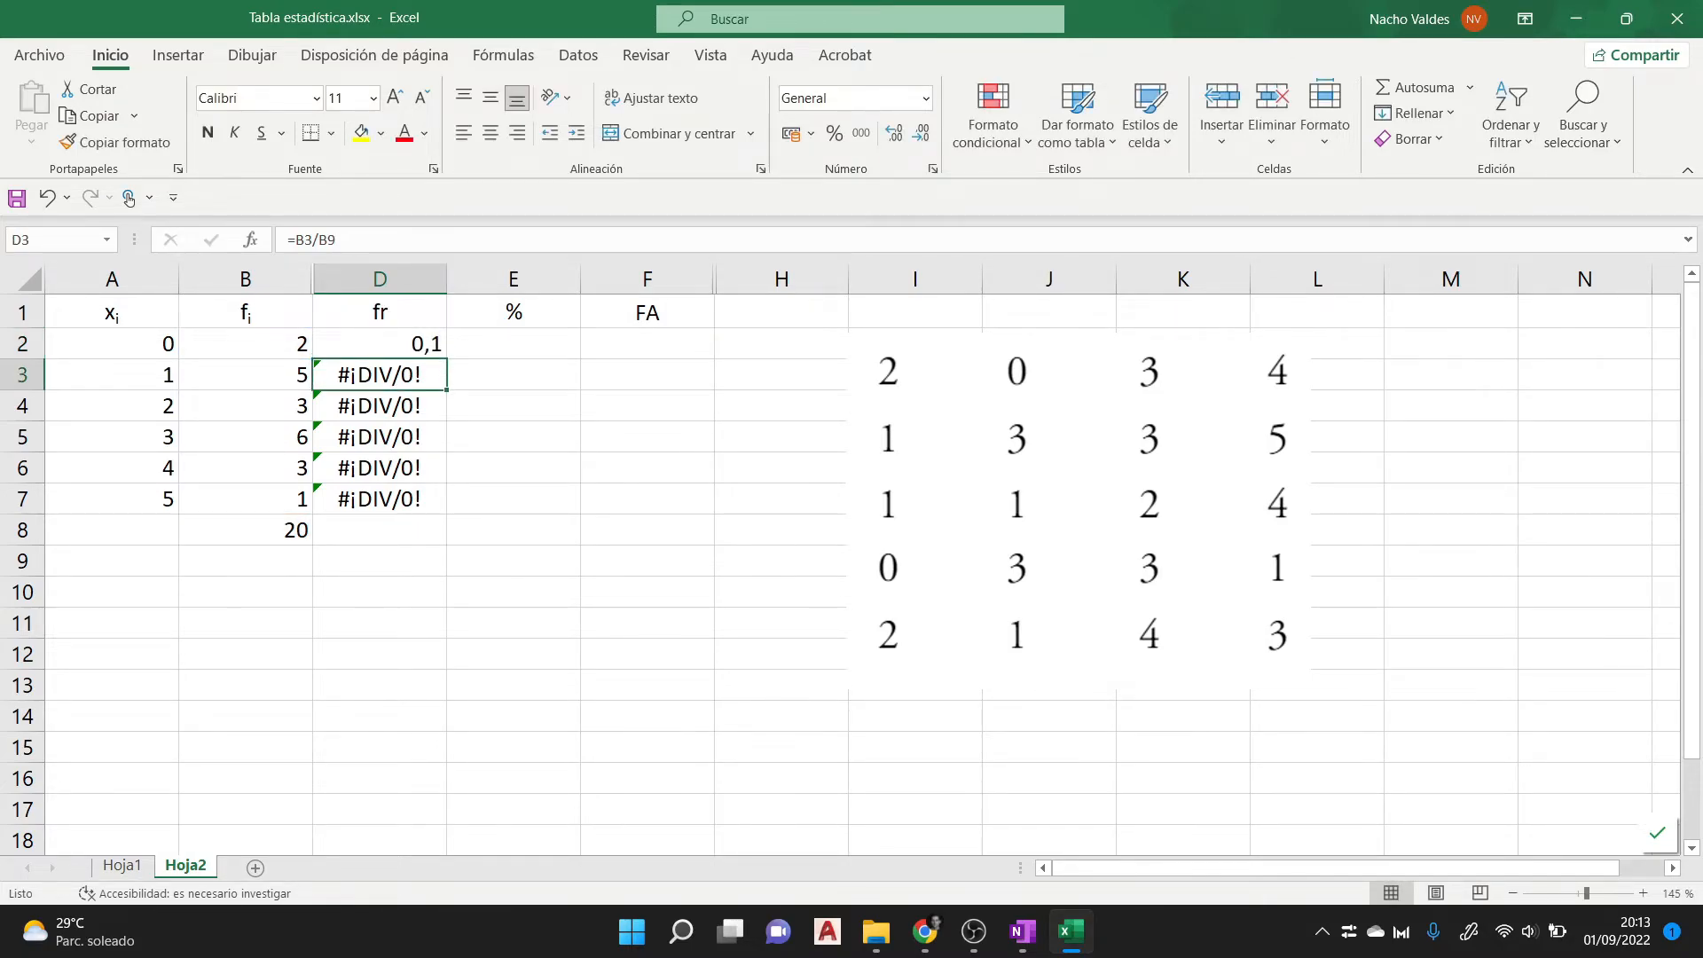
# - Check the fixed row reference in D2 and fill the formula =B2/B$8 down through D7
pyautogui.press('Up')
pyautogui.press('F2')
pyautogui.hotkey('shift', 'Left')
pyautogui.hotkey('shift', 'Left')
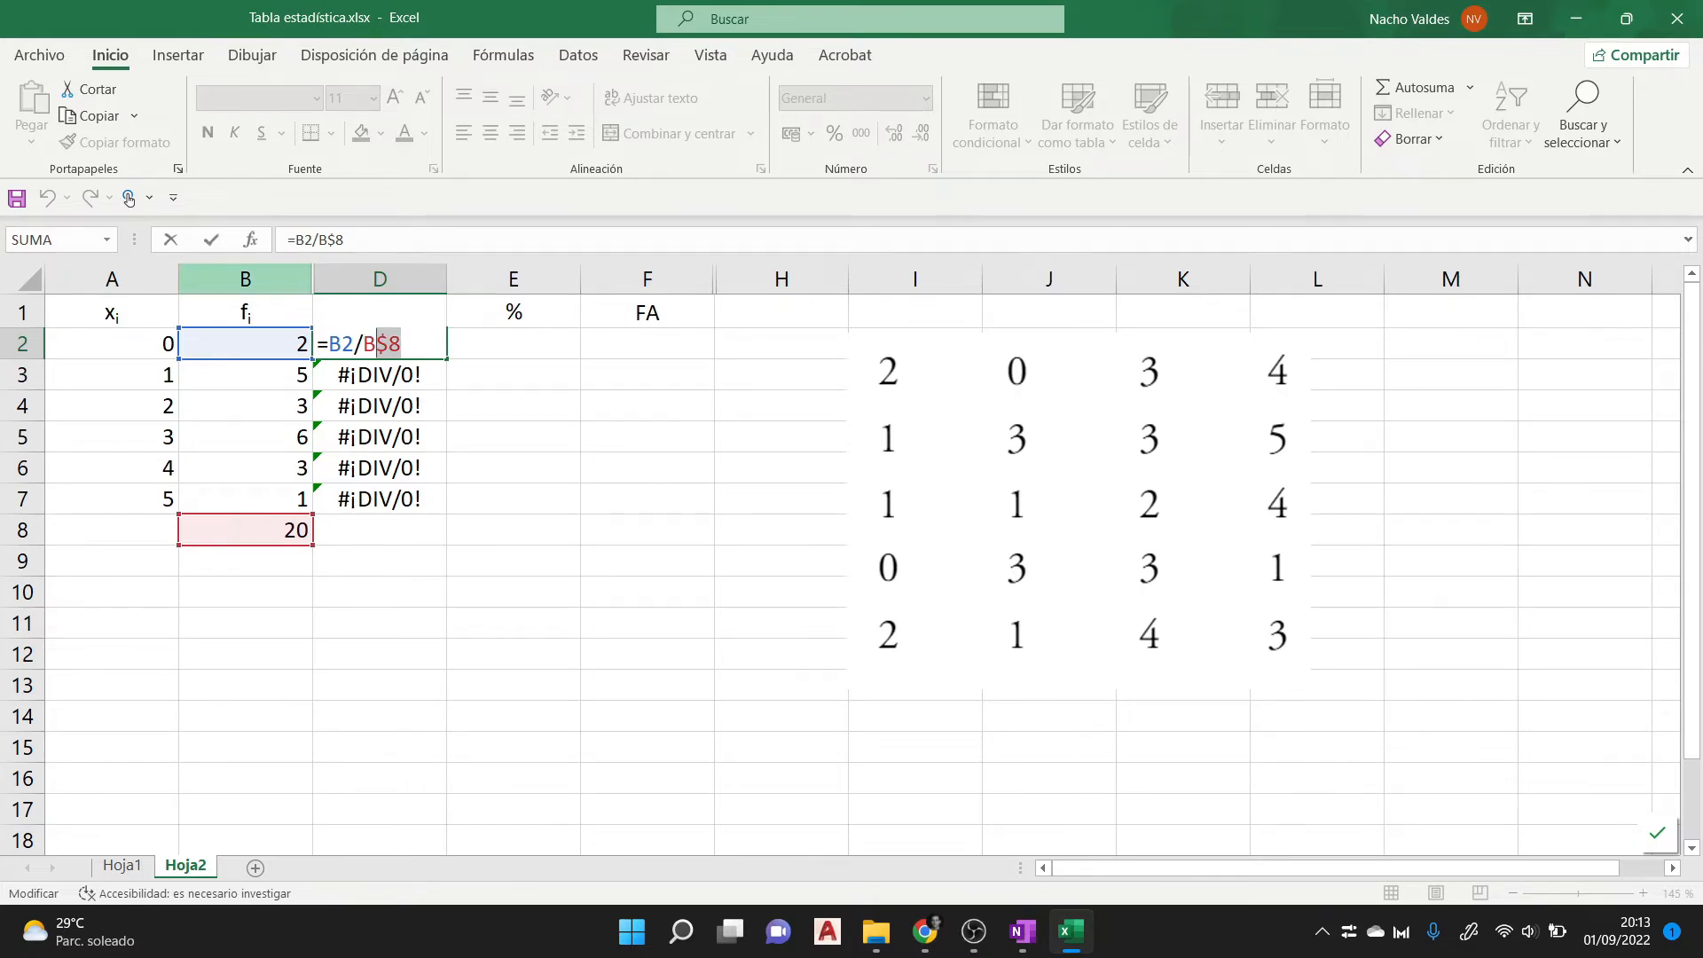
pyautogui.hotkey('ctrl', 'Return')
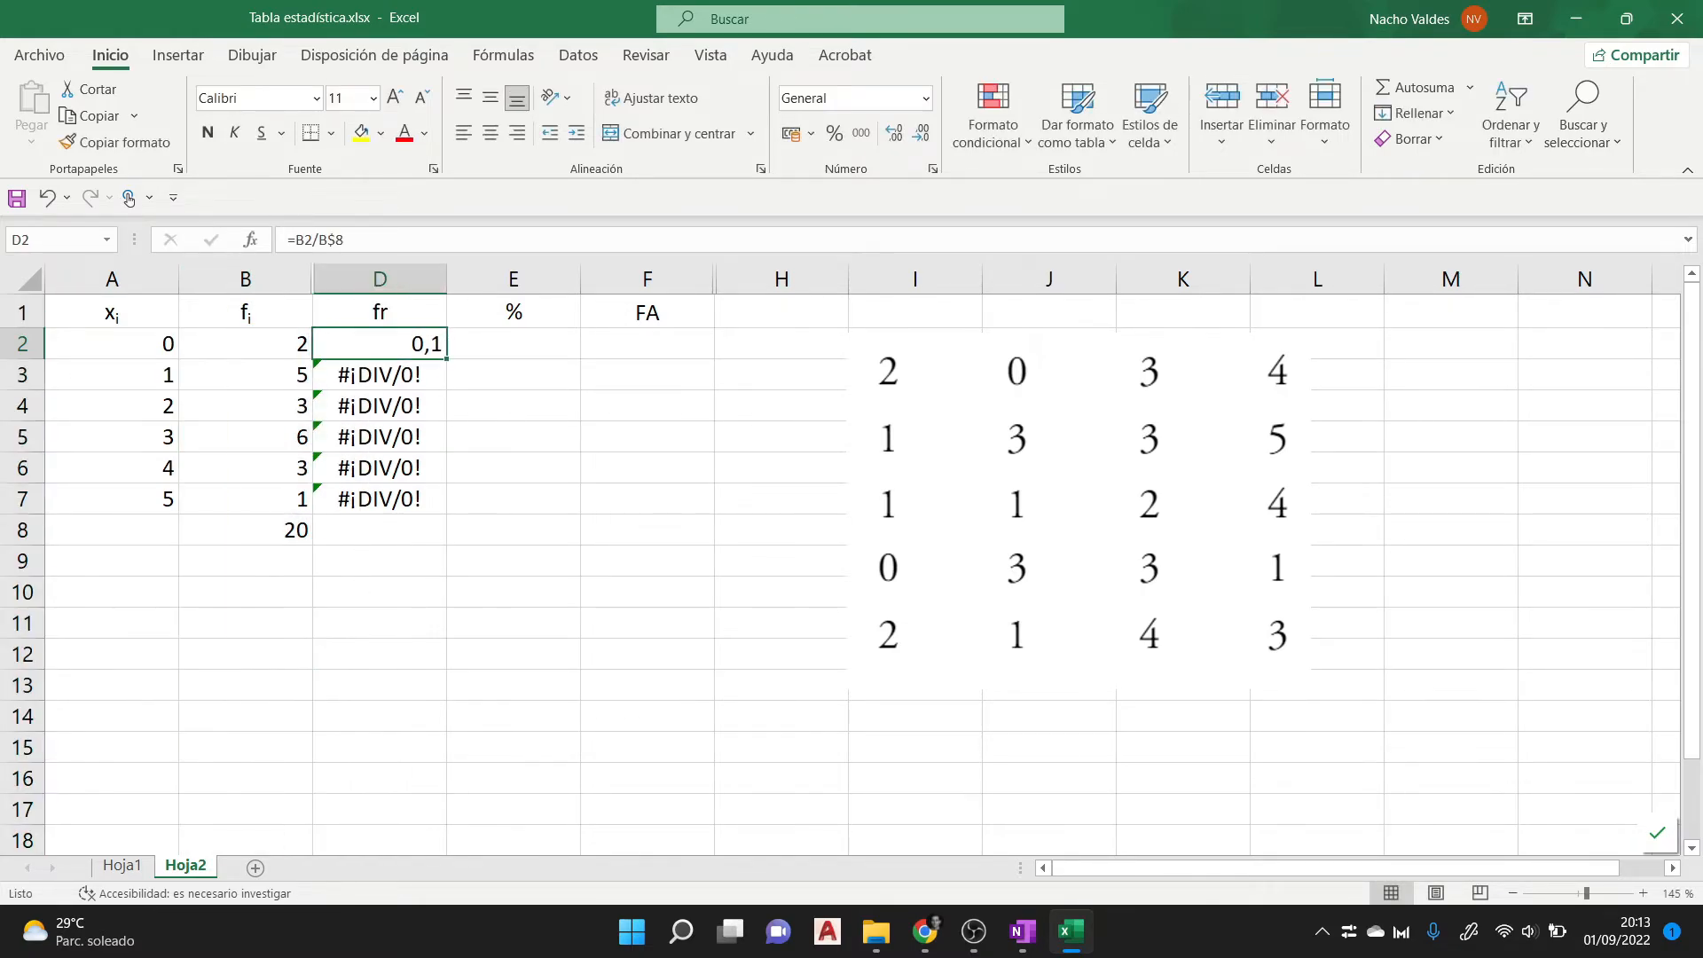
pyautogui.moveTo(447, 358); pyautogui.dragTo(447, 513)
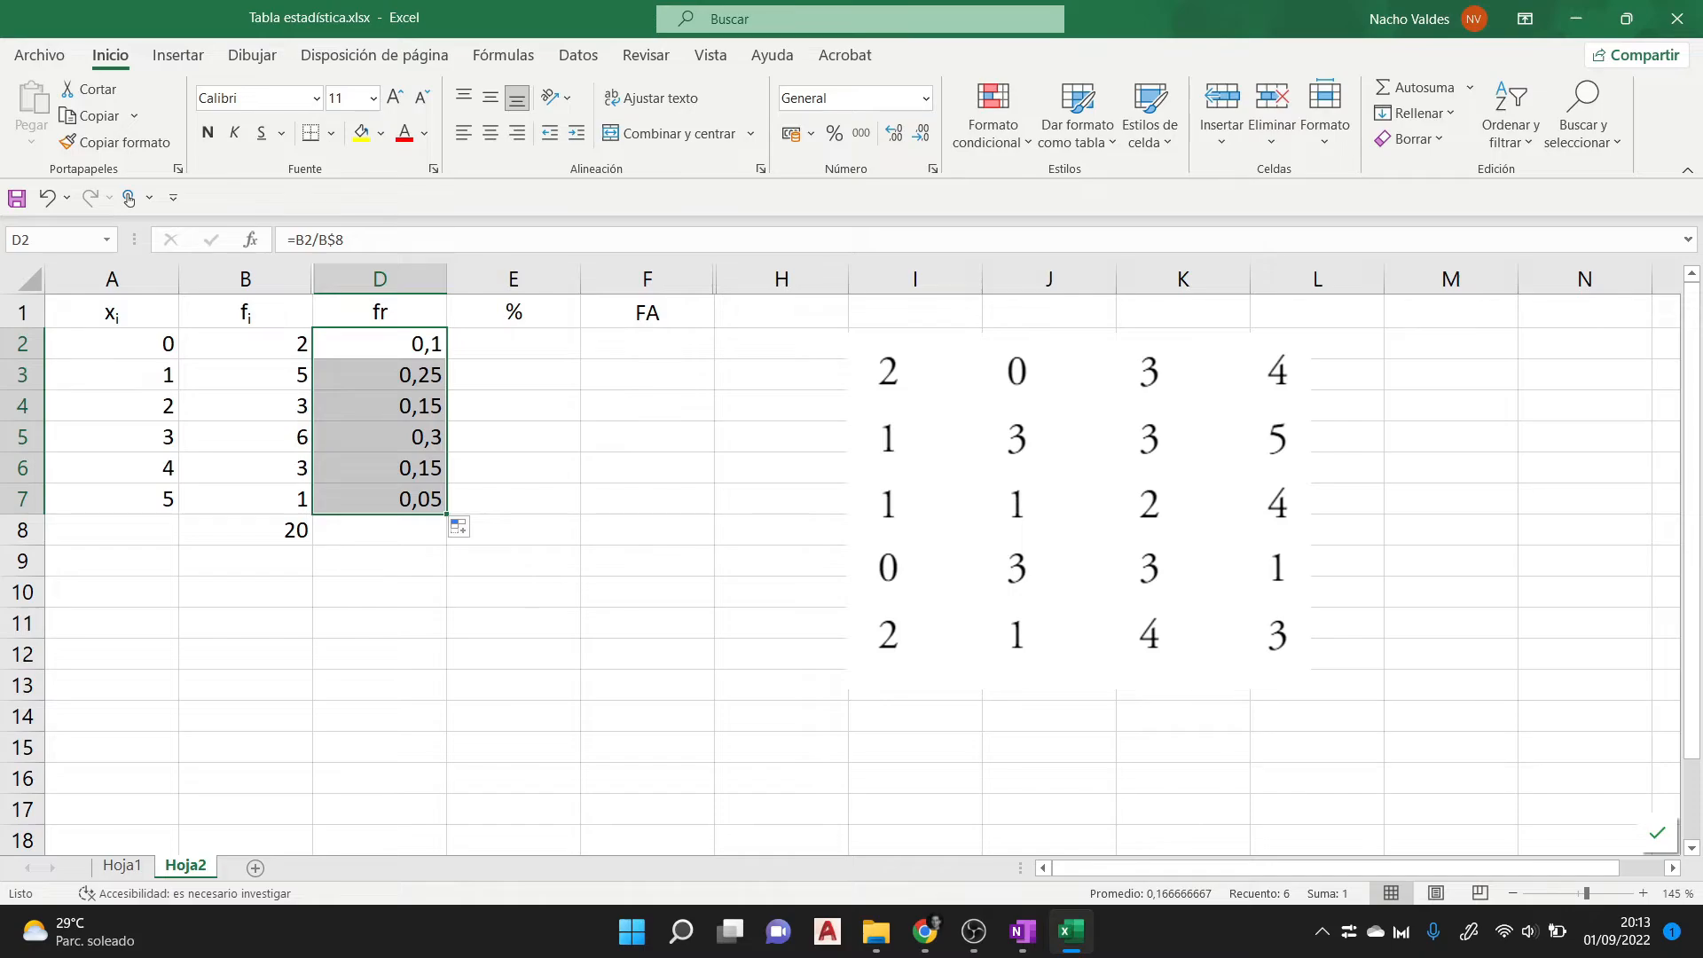
# - Enter the formula =D2 in cell E2, below the % header, to bring in the first relative frequency
pyautogui.click(513, 344)
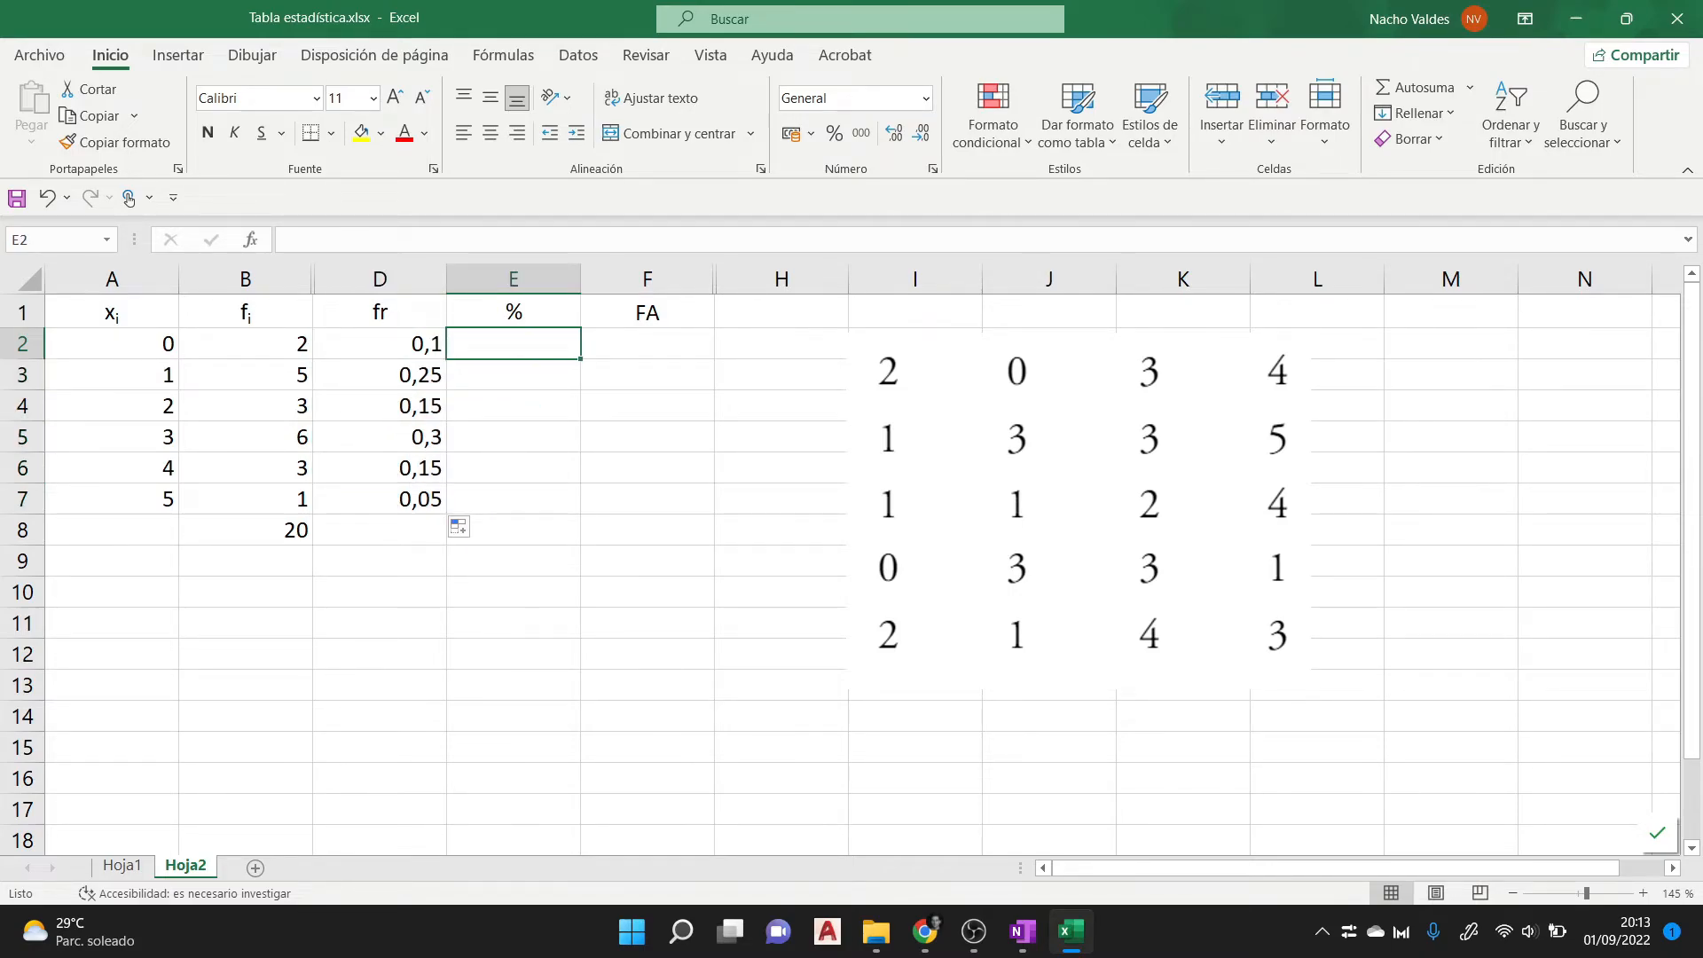
pyautogui.write('=')
pyautogui.press('Left')
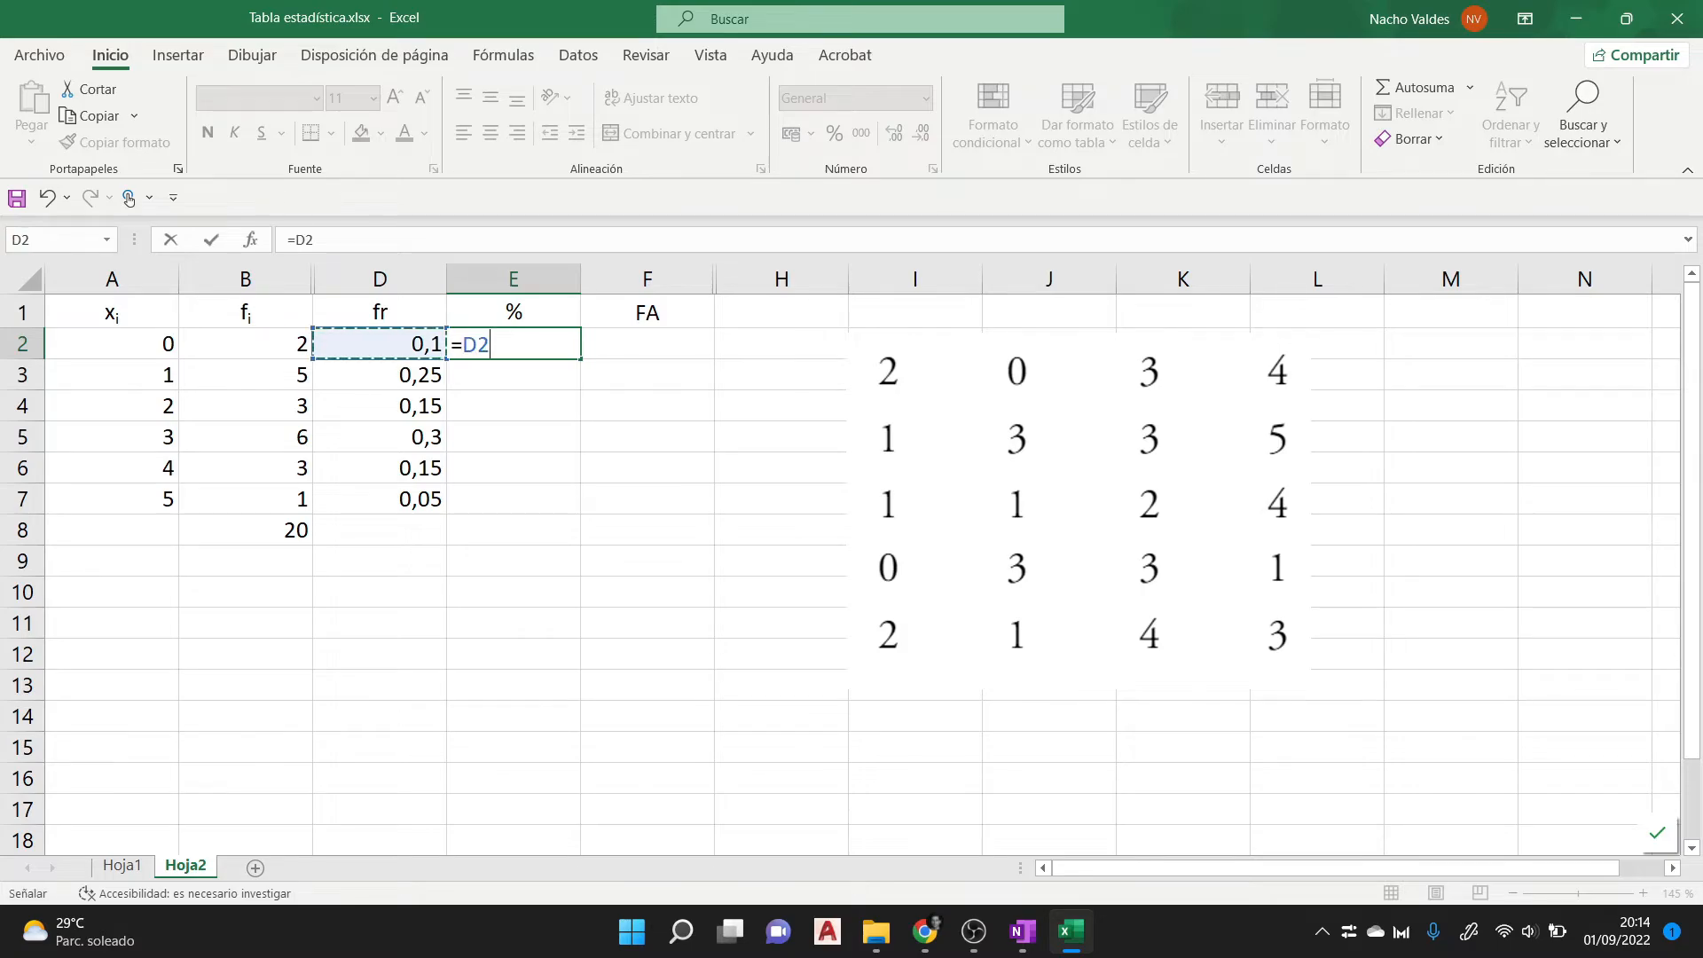
pyautogui.press('Return')
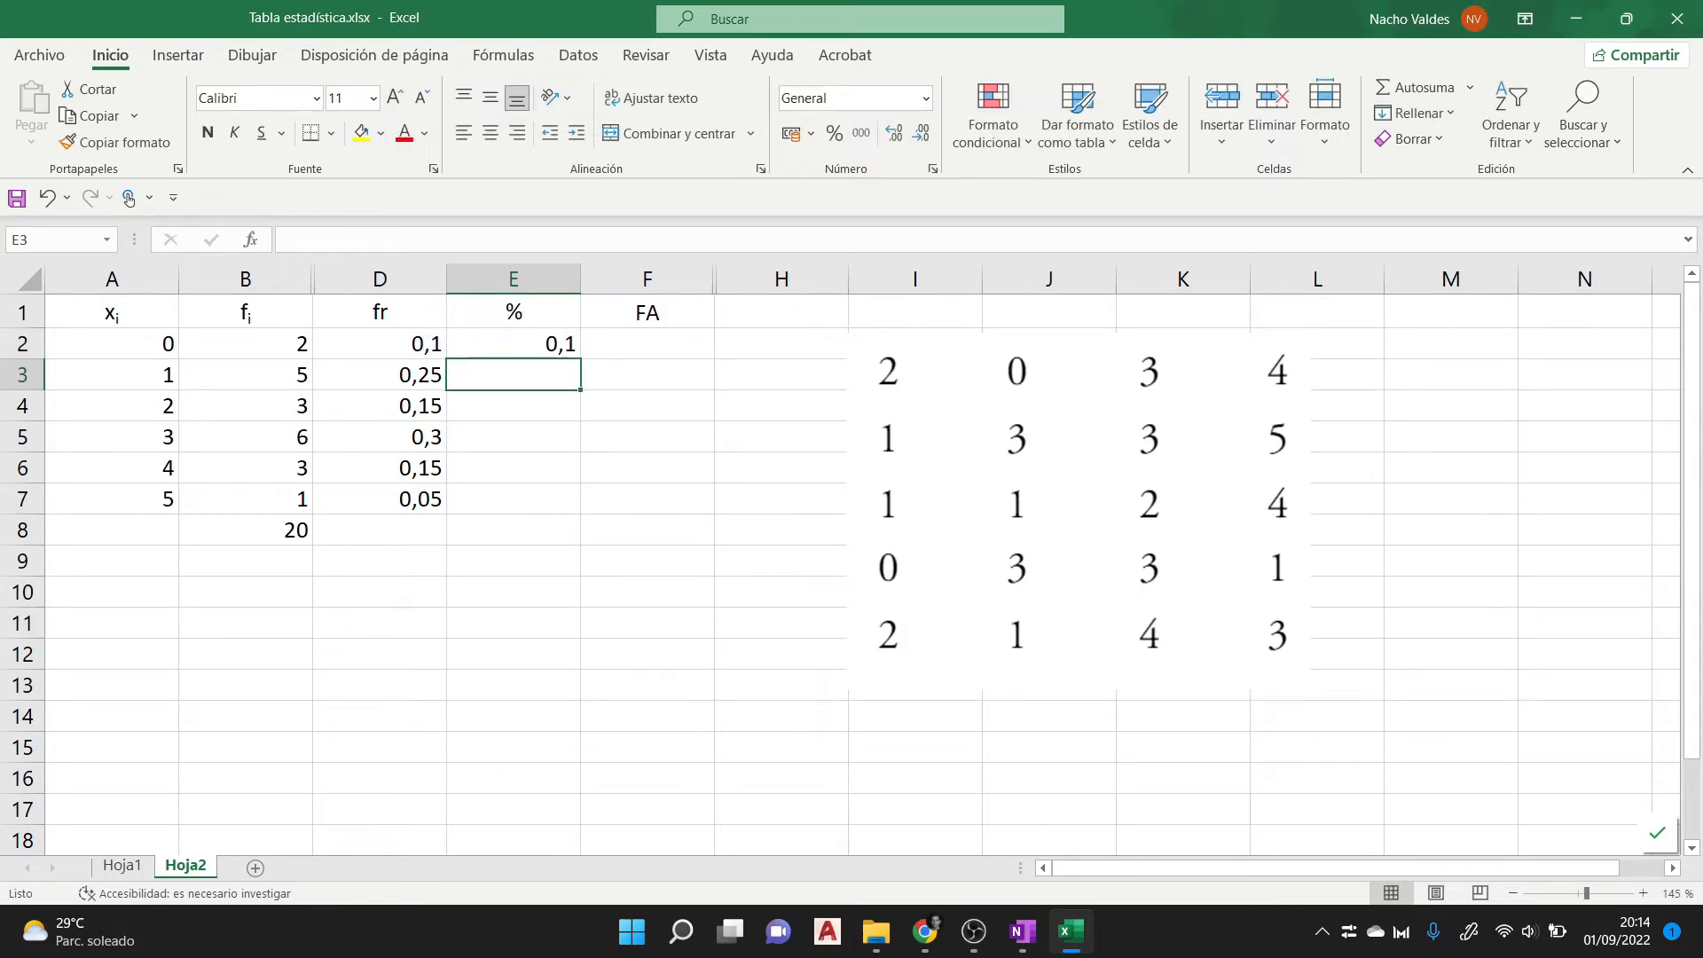
pyautogui.press('Up')
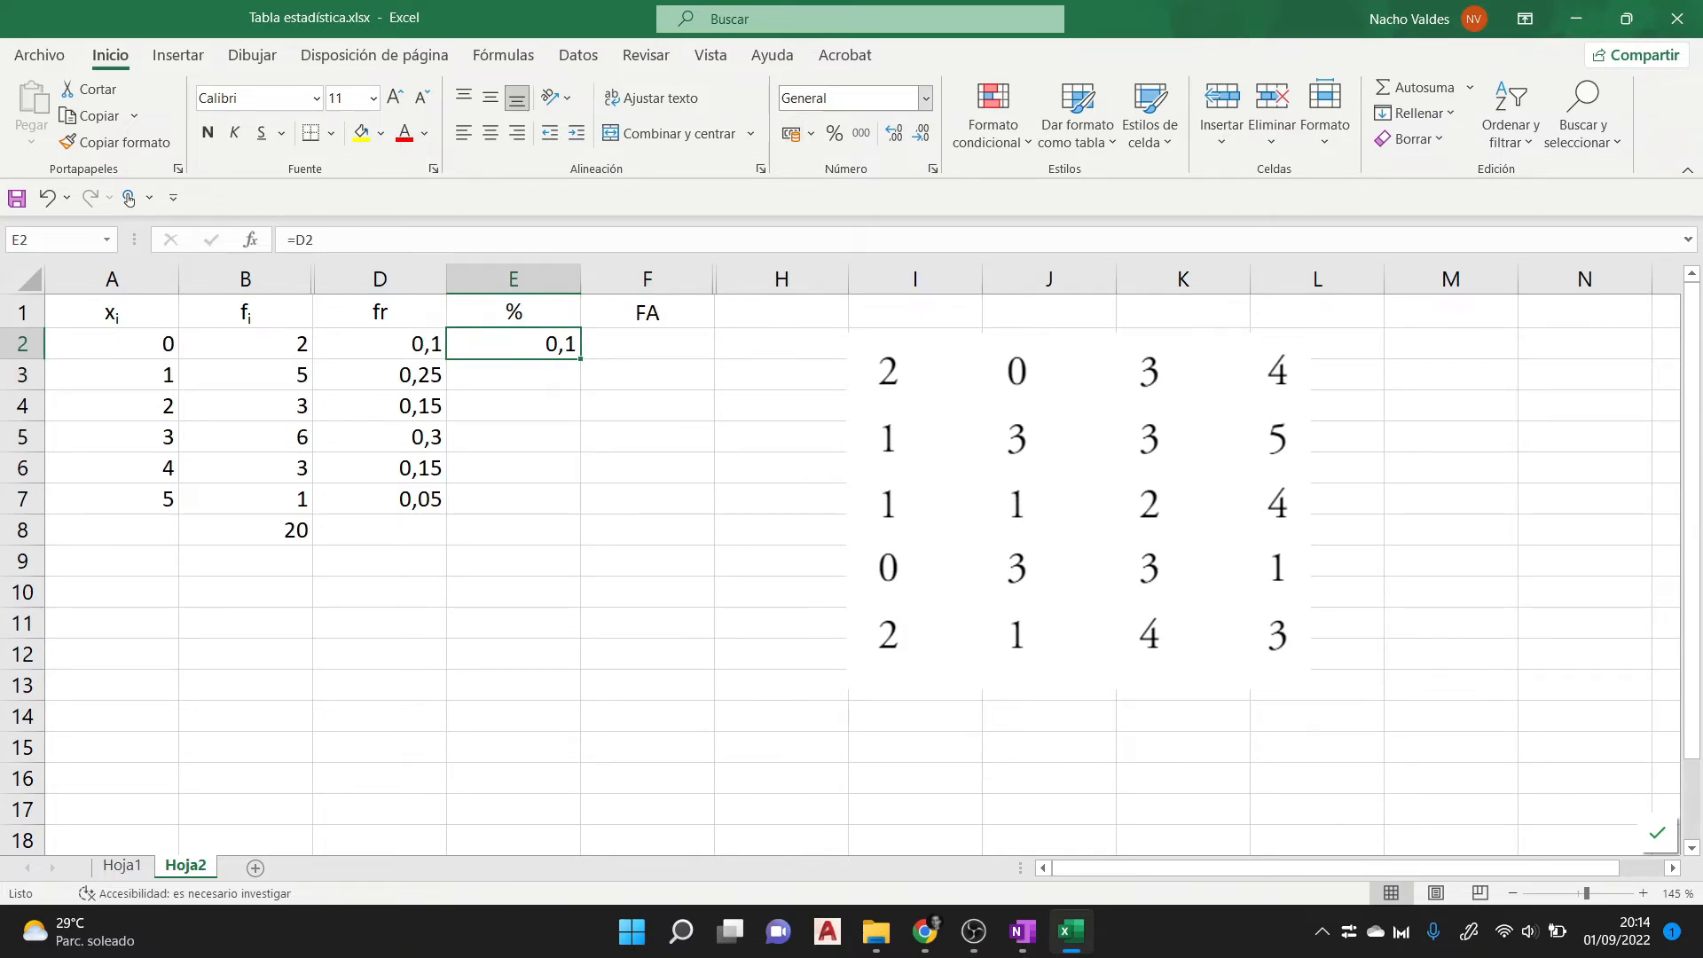
pyautogui.click(647, 530)
pyautogui.click(380, 655)
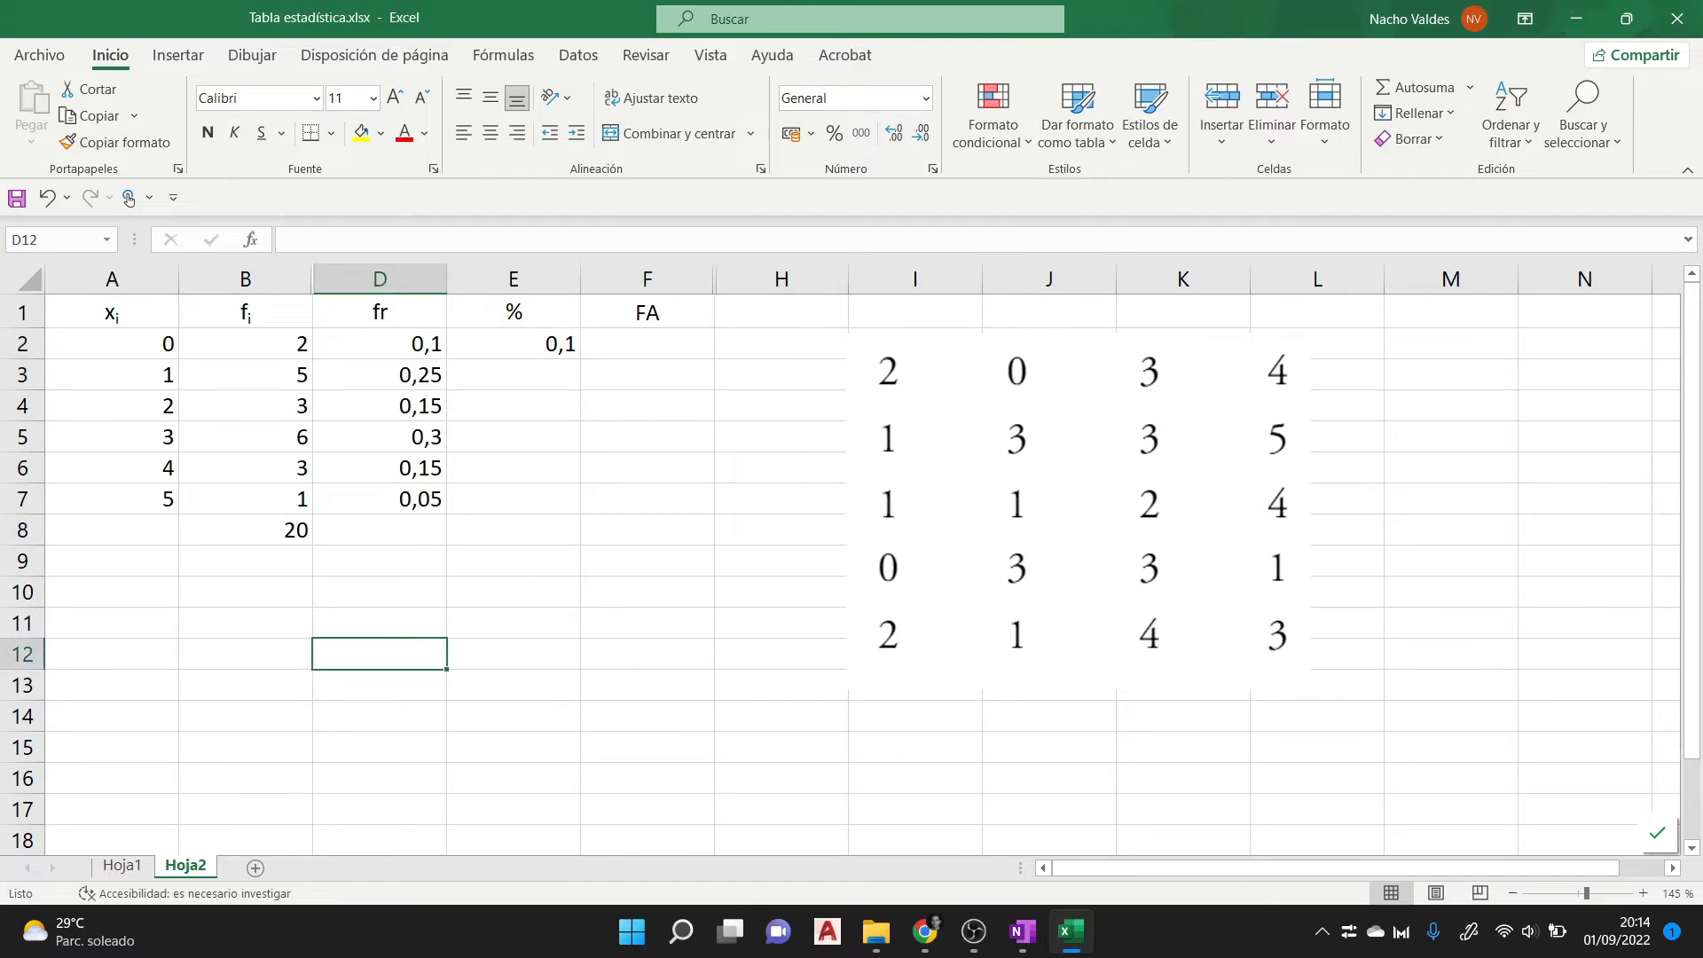
pyautogui.click(246, 437)
pyautogui.click(112, 375)
pyautogui.click(648, 623)
pyautogui.click(514, 344)
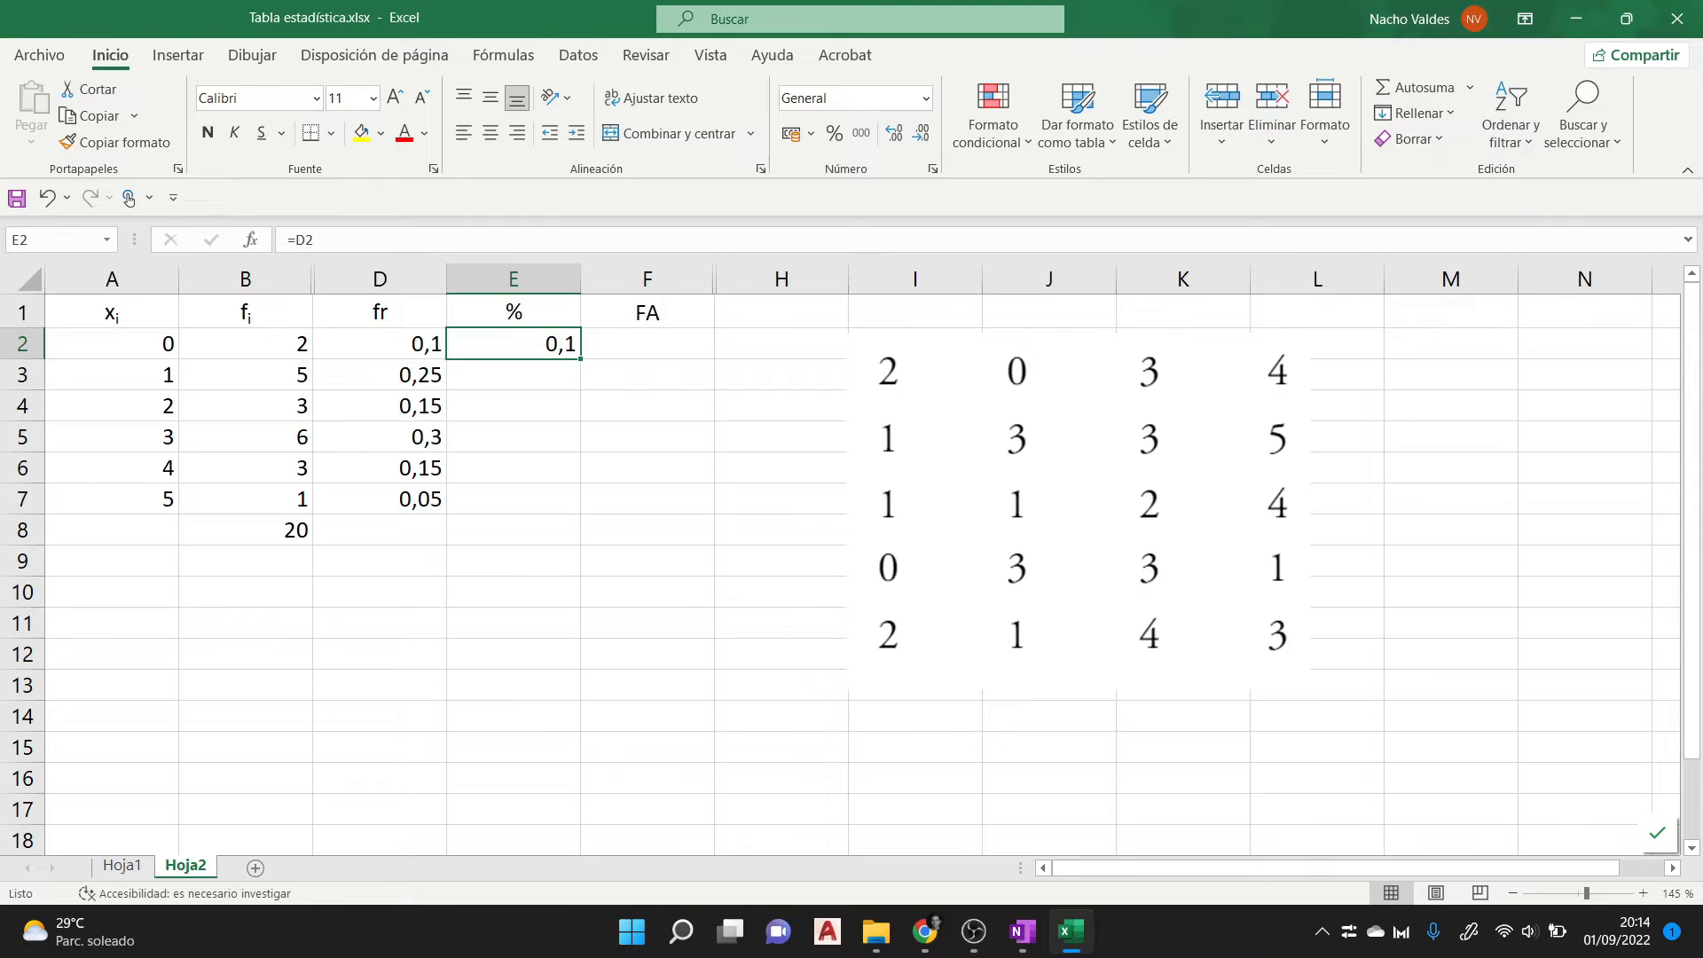
# - Format E2 as Porcentaje and fill its formula down through E7
pyautogui.click(926, 99)
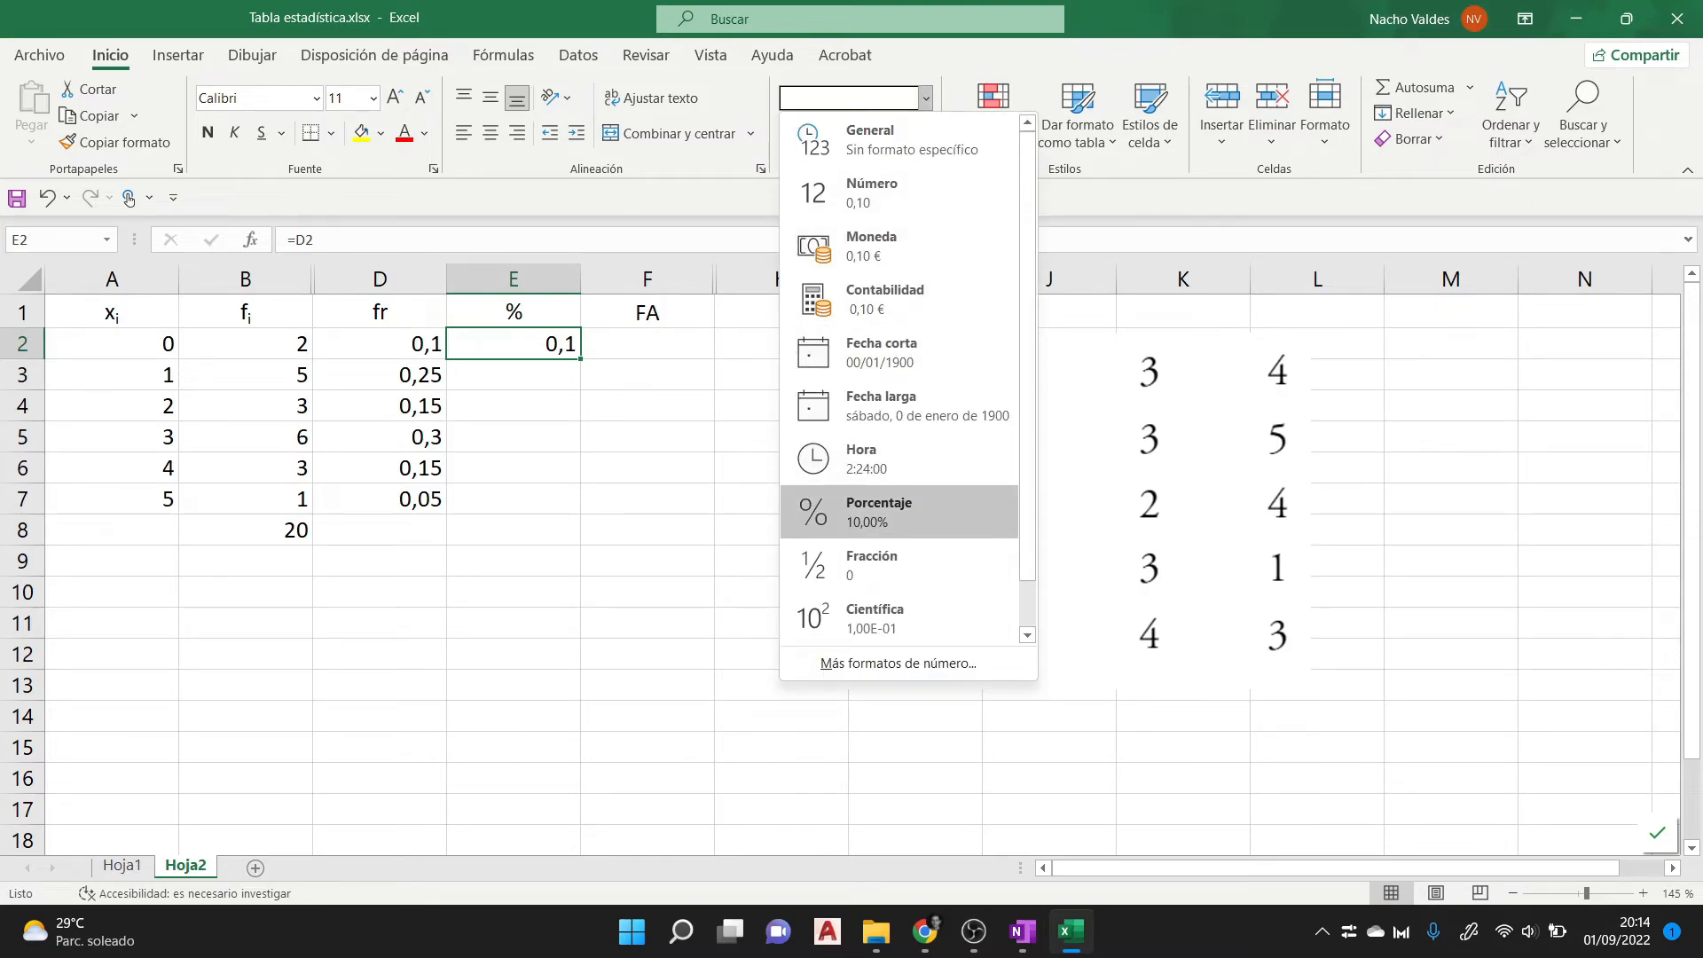
pyautogui.click(899, 512)
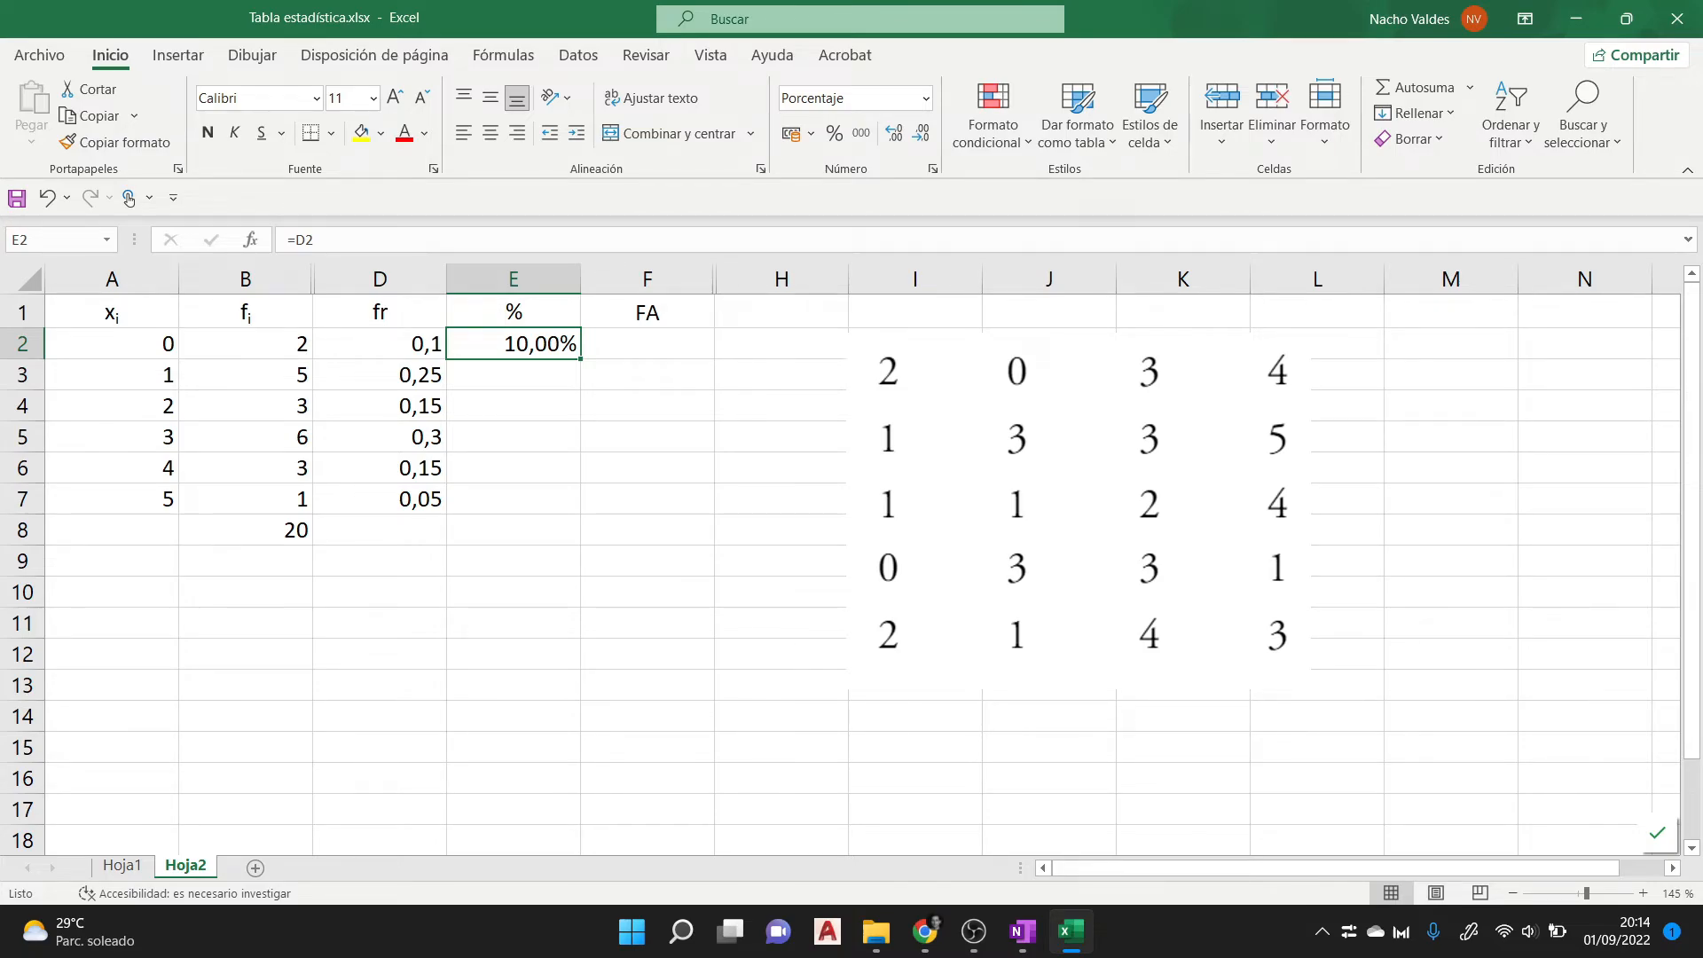
pyautogui.moveTo(581, 359); pyautogui.dragTo(572, 504)
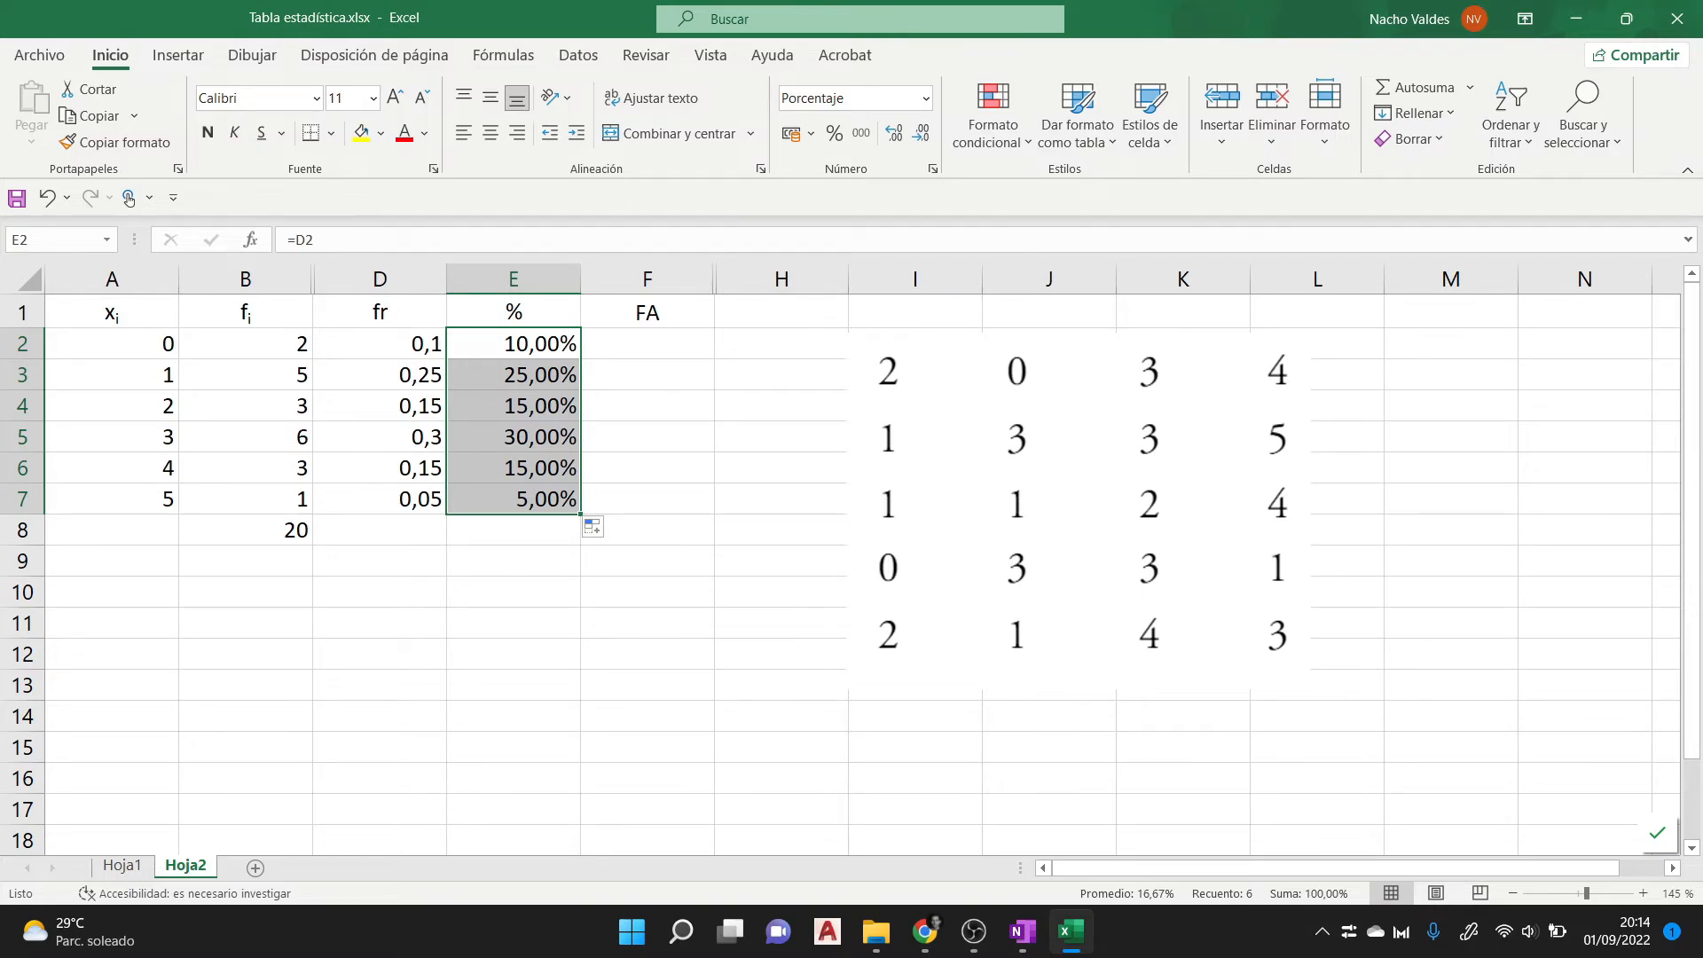
# - Enter the formula =B2 in F2, below the FA header, as the first cumulative frequency
pyautogui.click(646, 344)
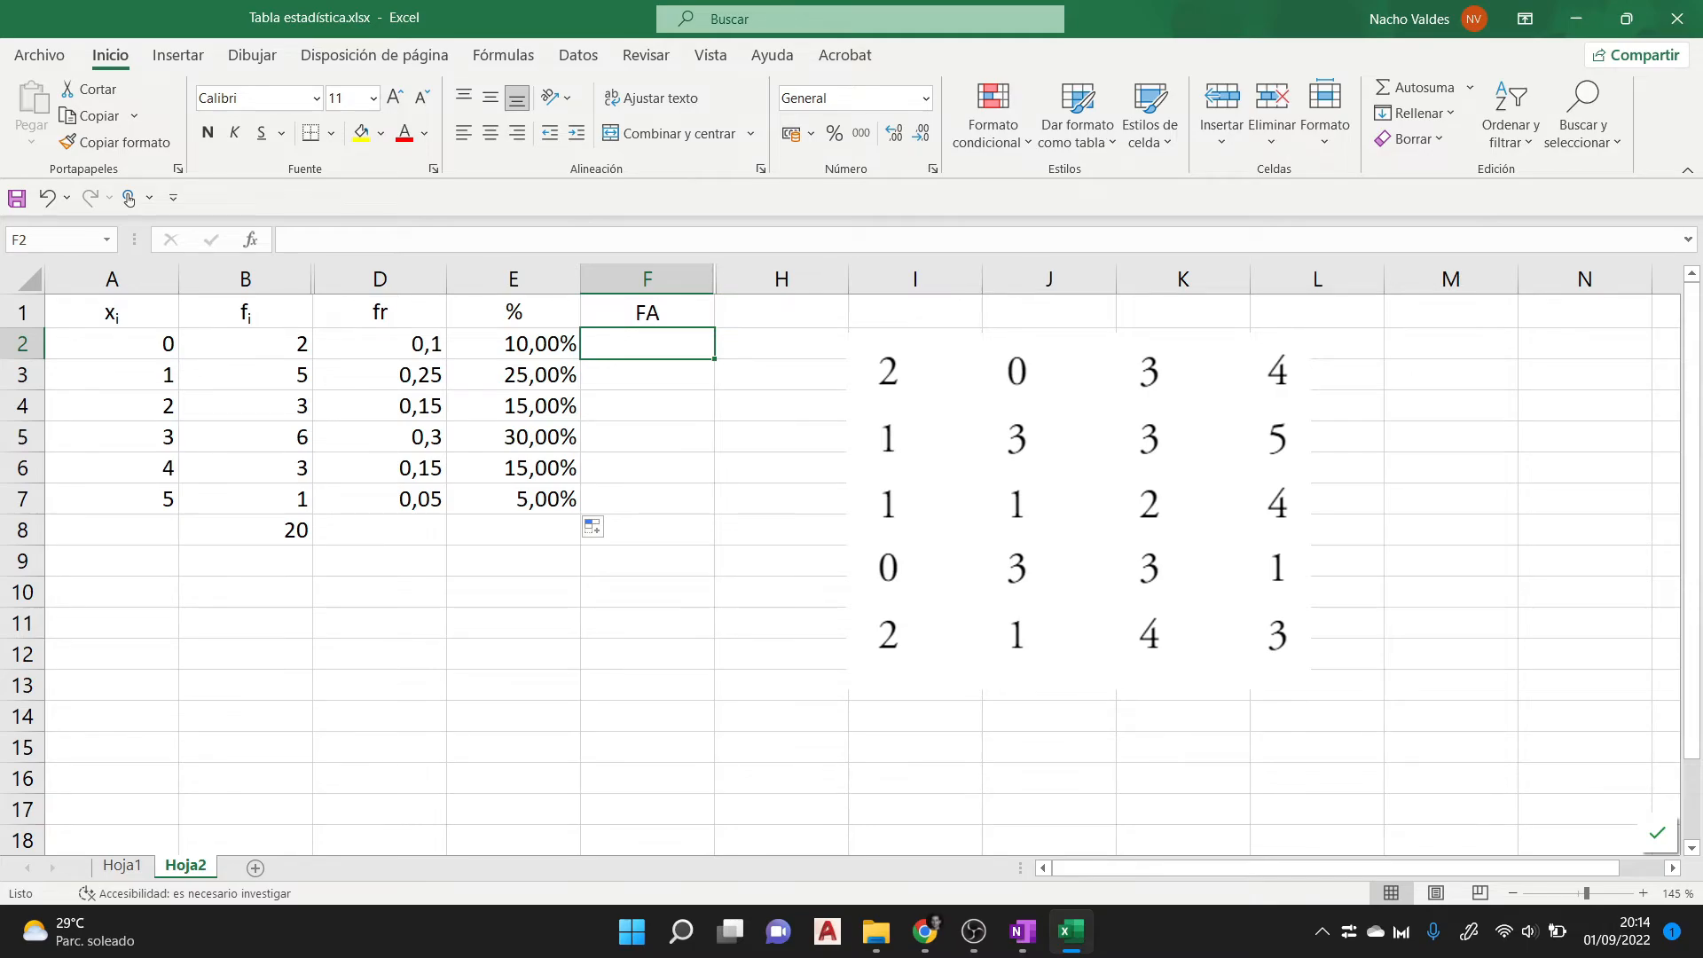
pyautogui.write('=')
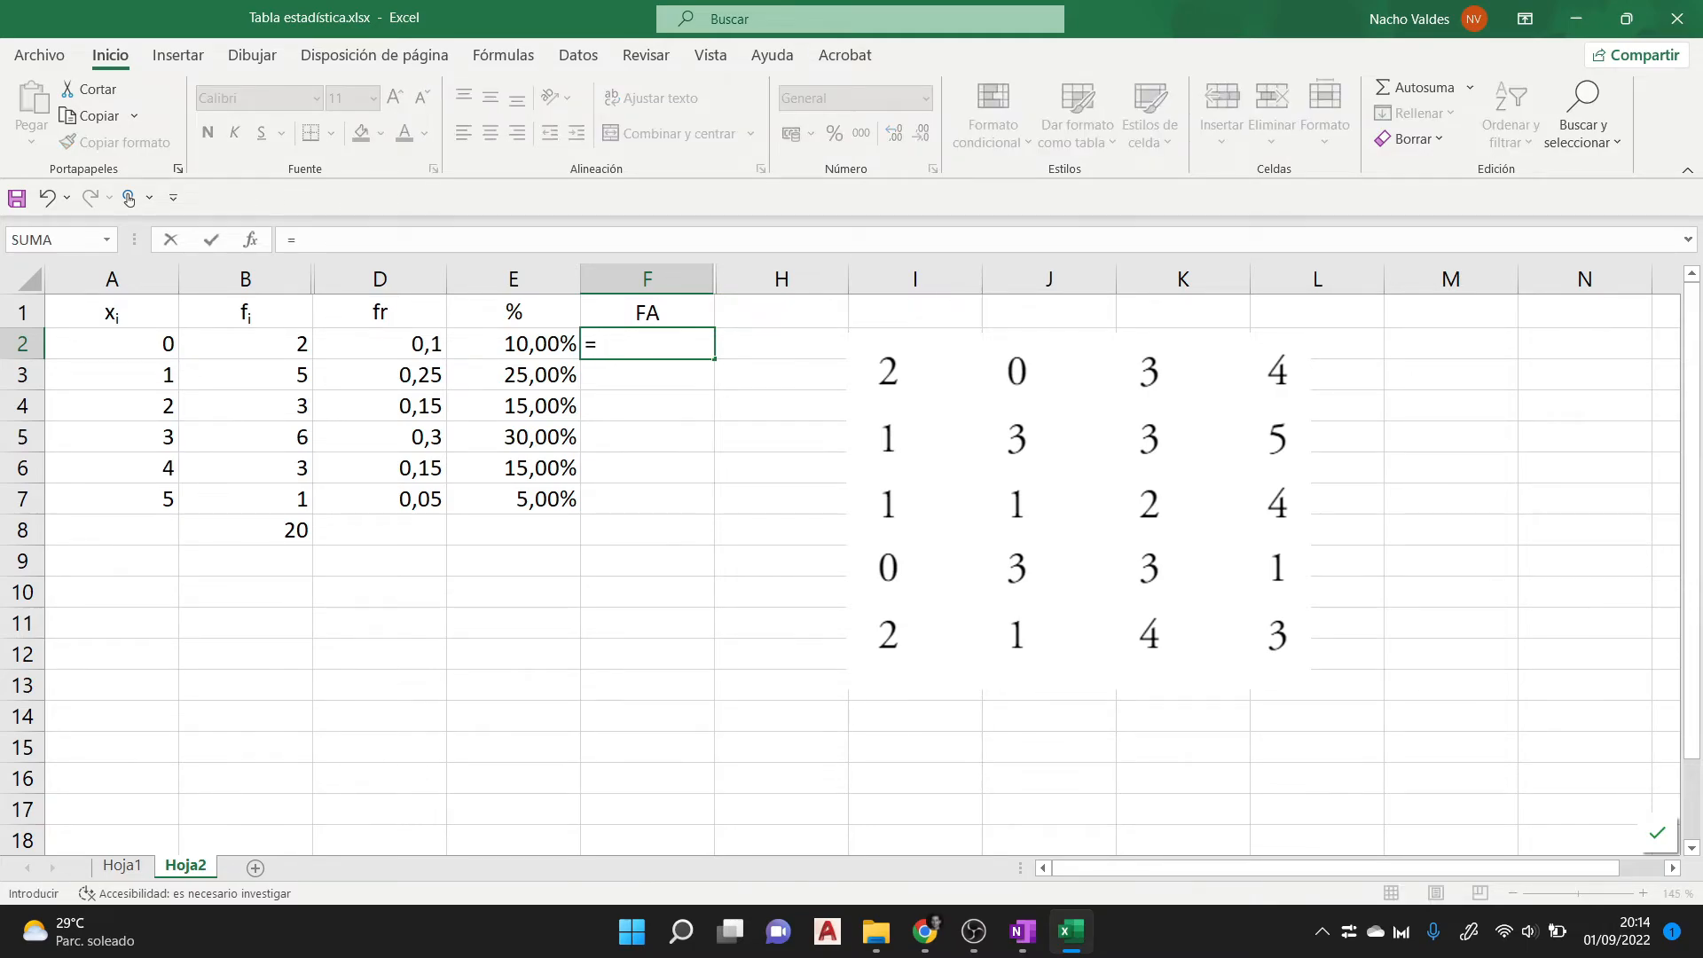
pyautogui.press('Left')
pyautogui.press('Left')
pyautogui.press('Left')
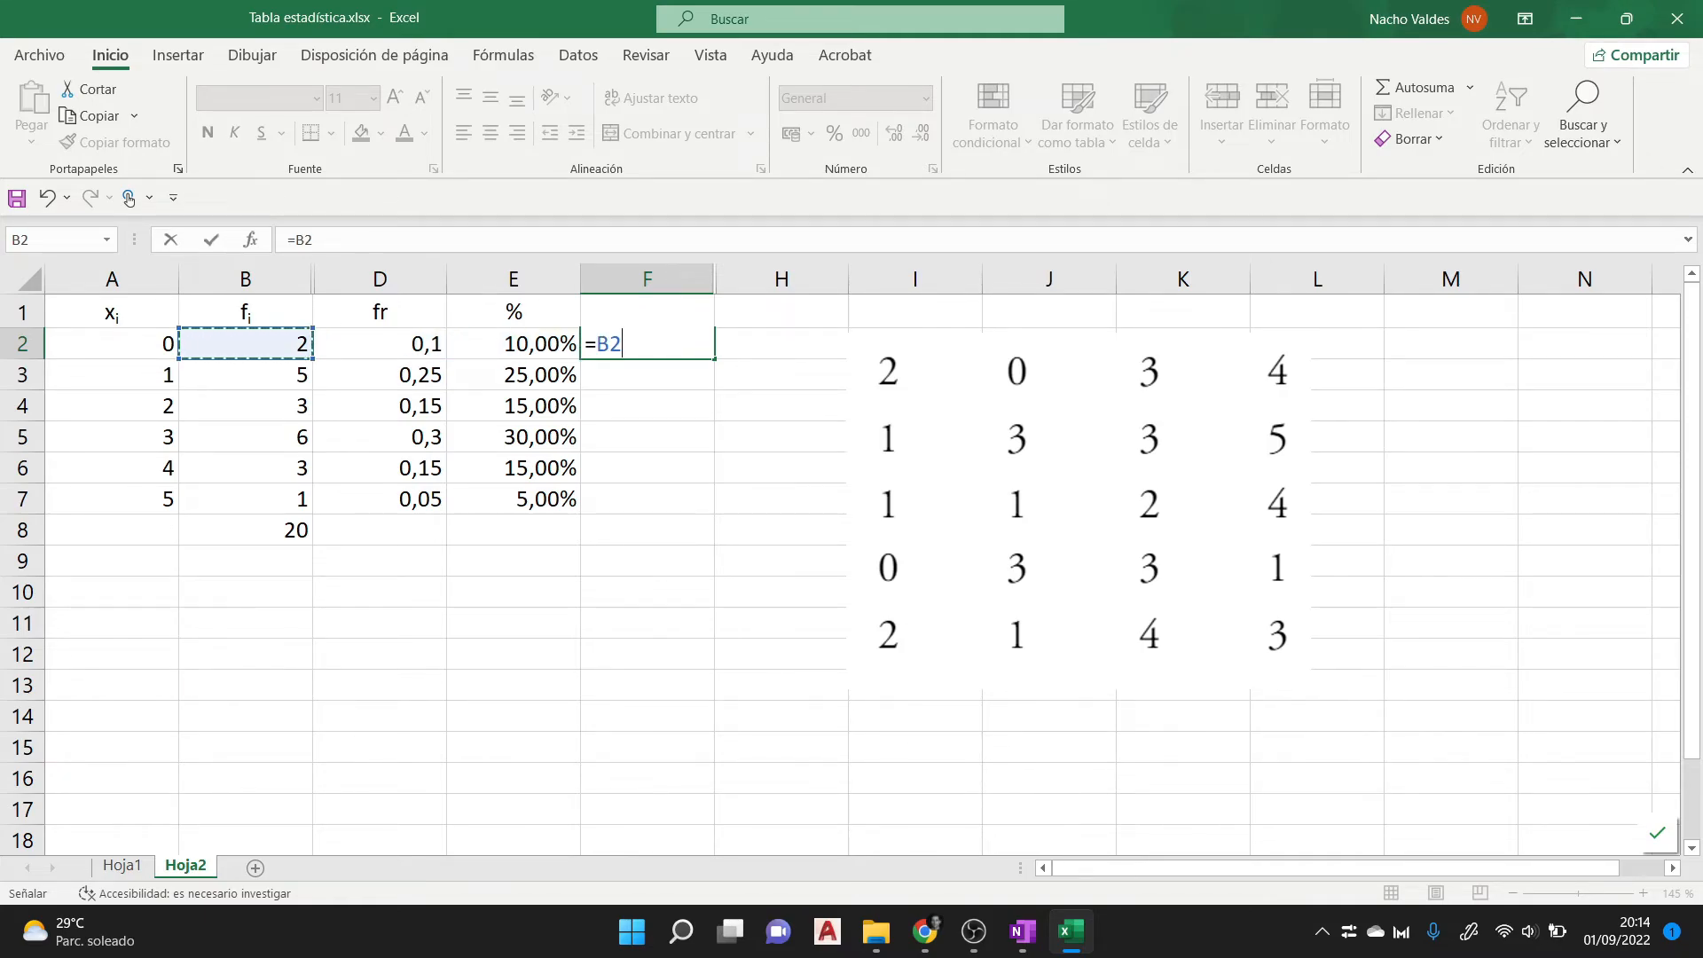
pyautogui.press('Return')
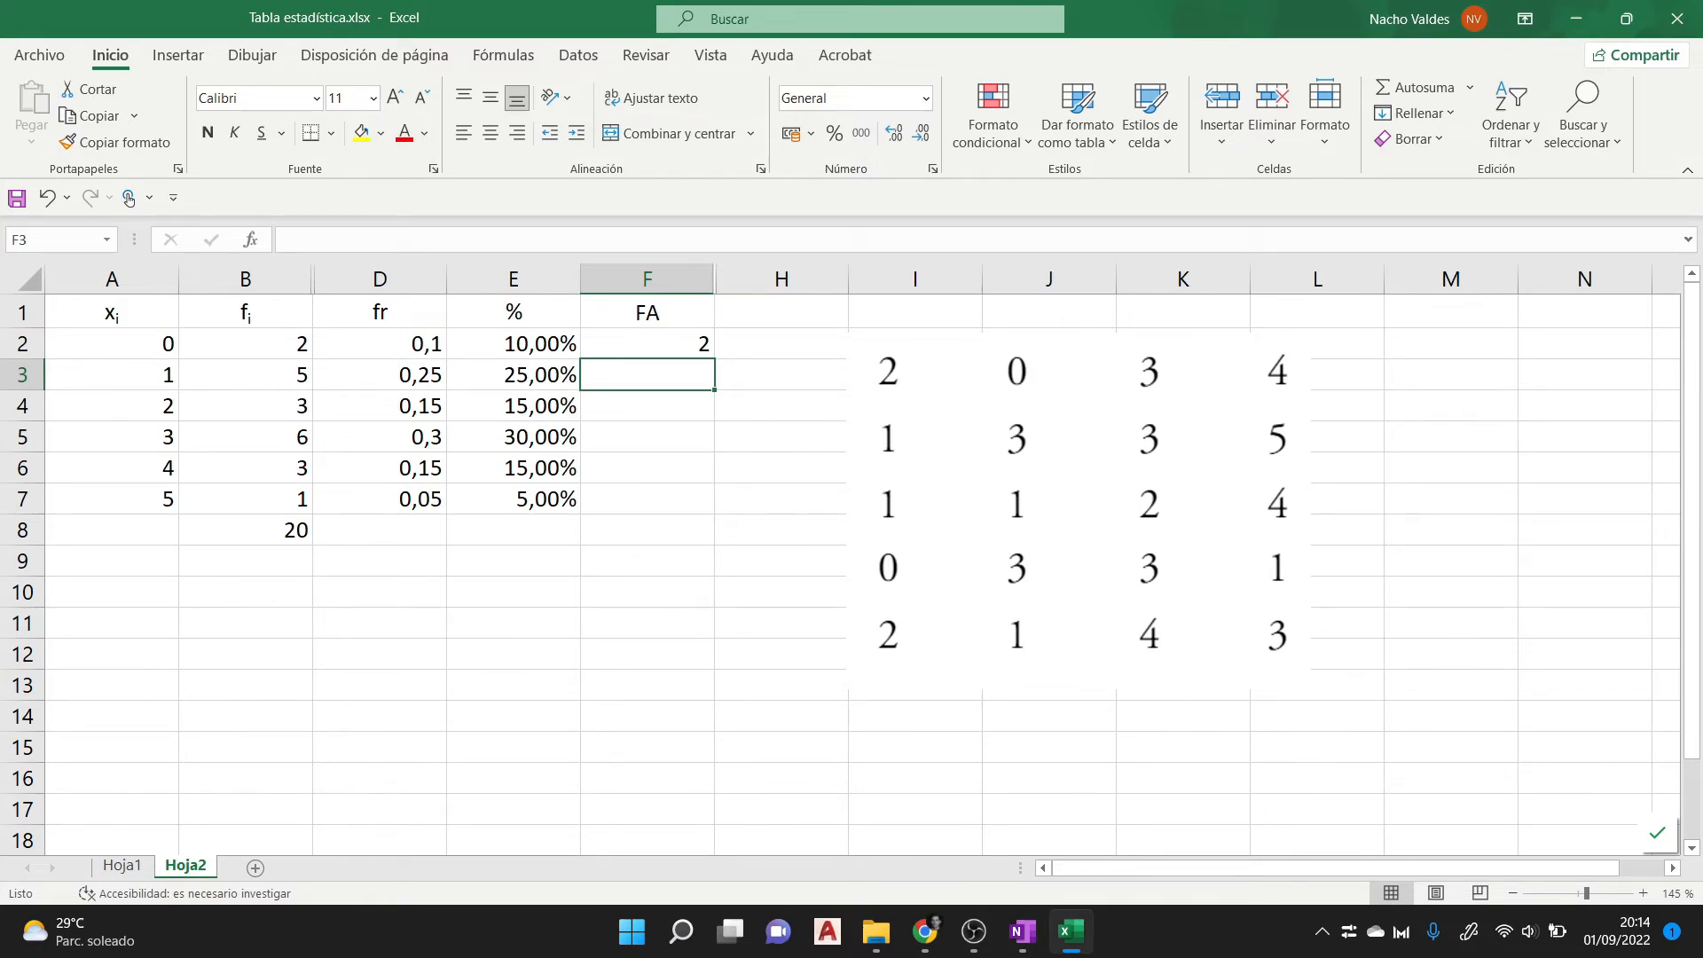
# - Enter the cumulative formula =B3+F2 in F3 and fill it down through F7
pyautogui.write('=')
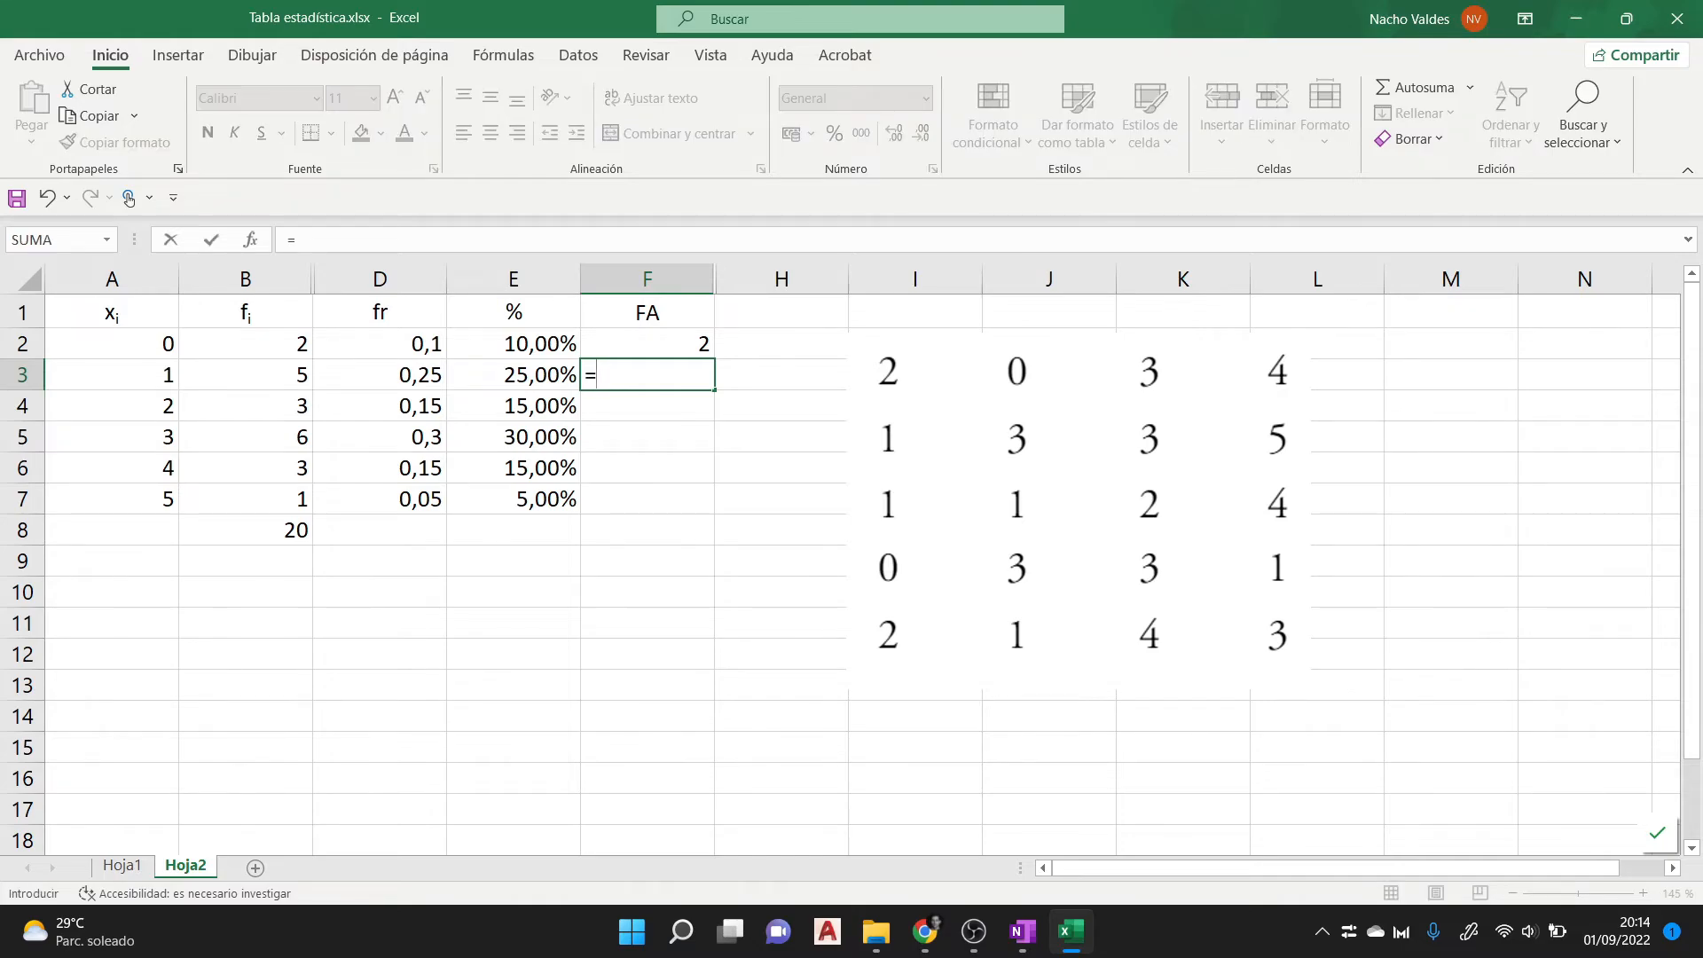
pyautogui.press('Left')
pyautogui.press('Left')
pyautogui.press('Left')
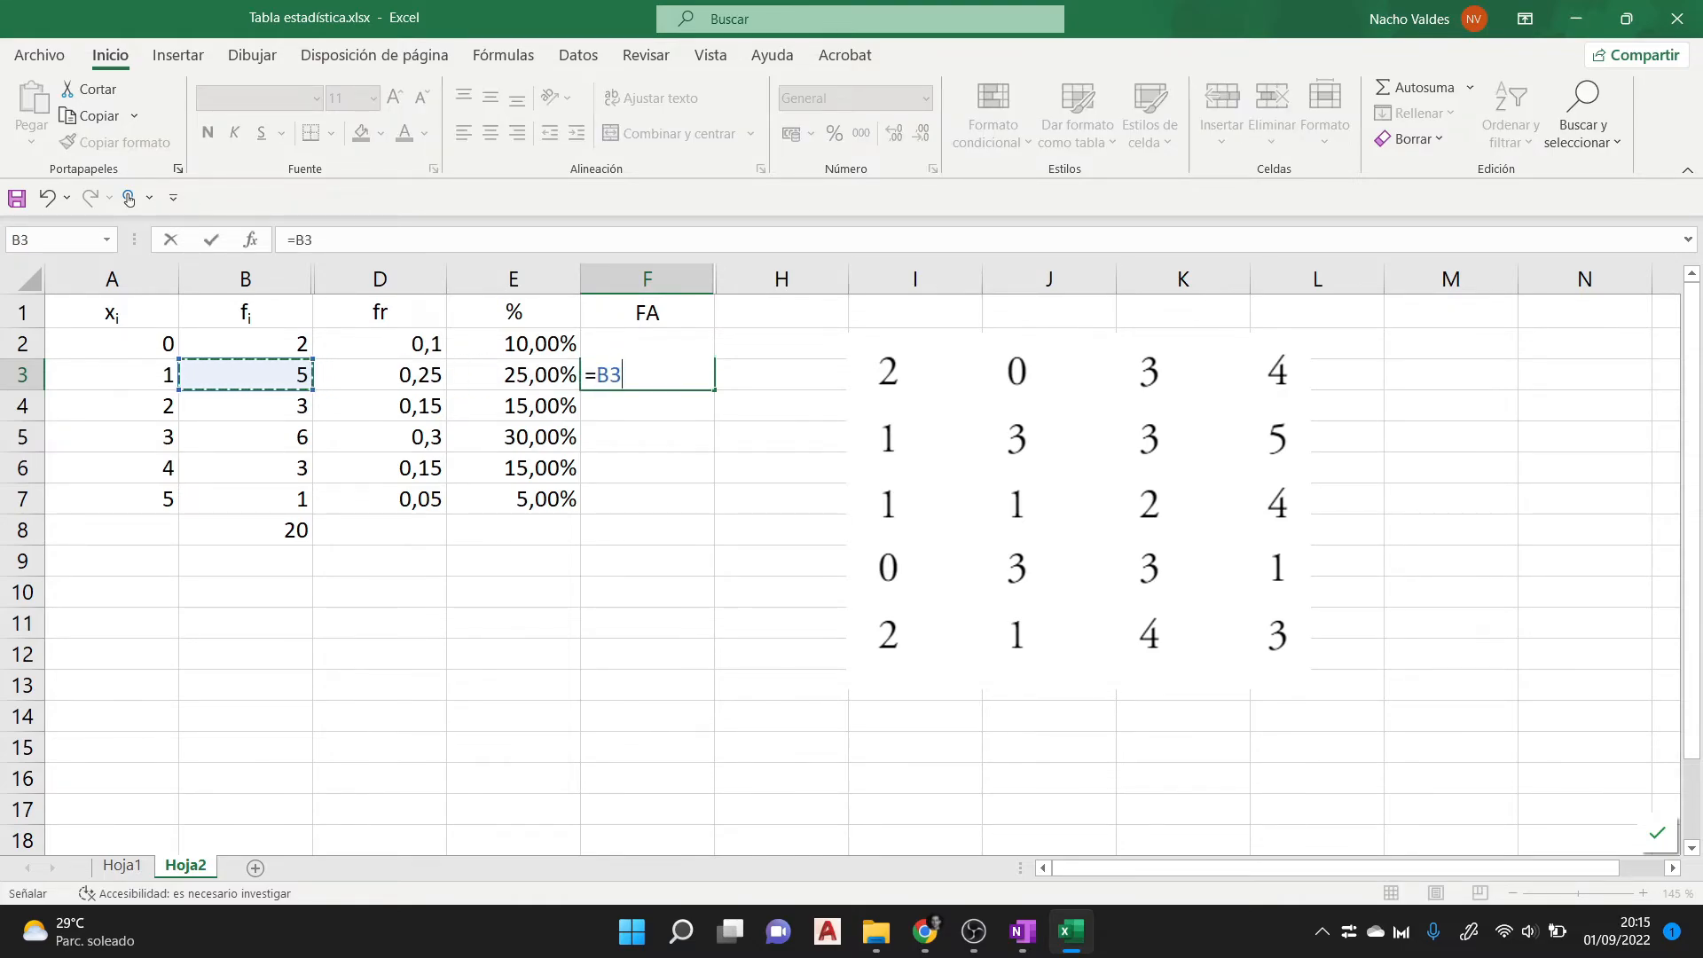
pyautogui.write('+')
pyautogui.press('Up')
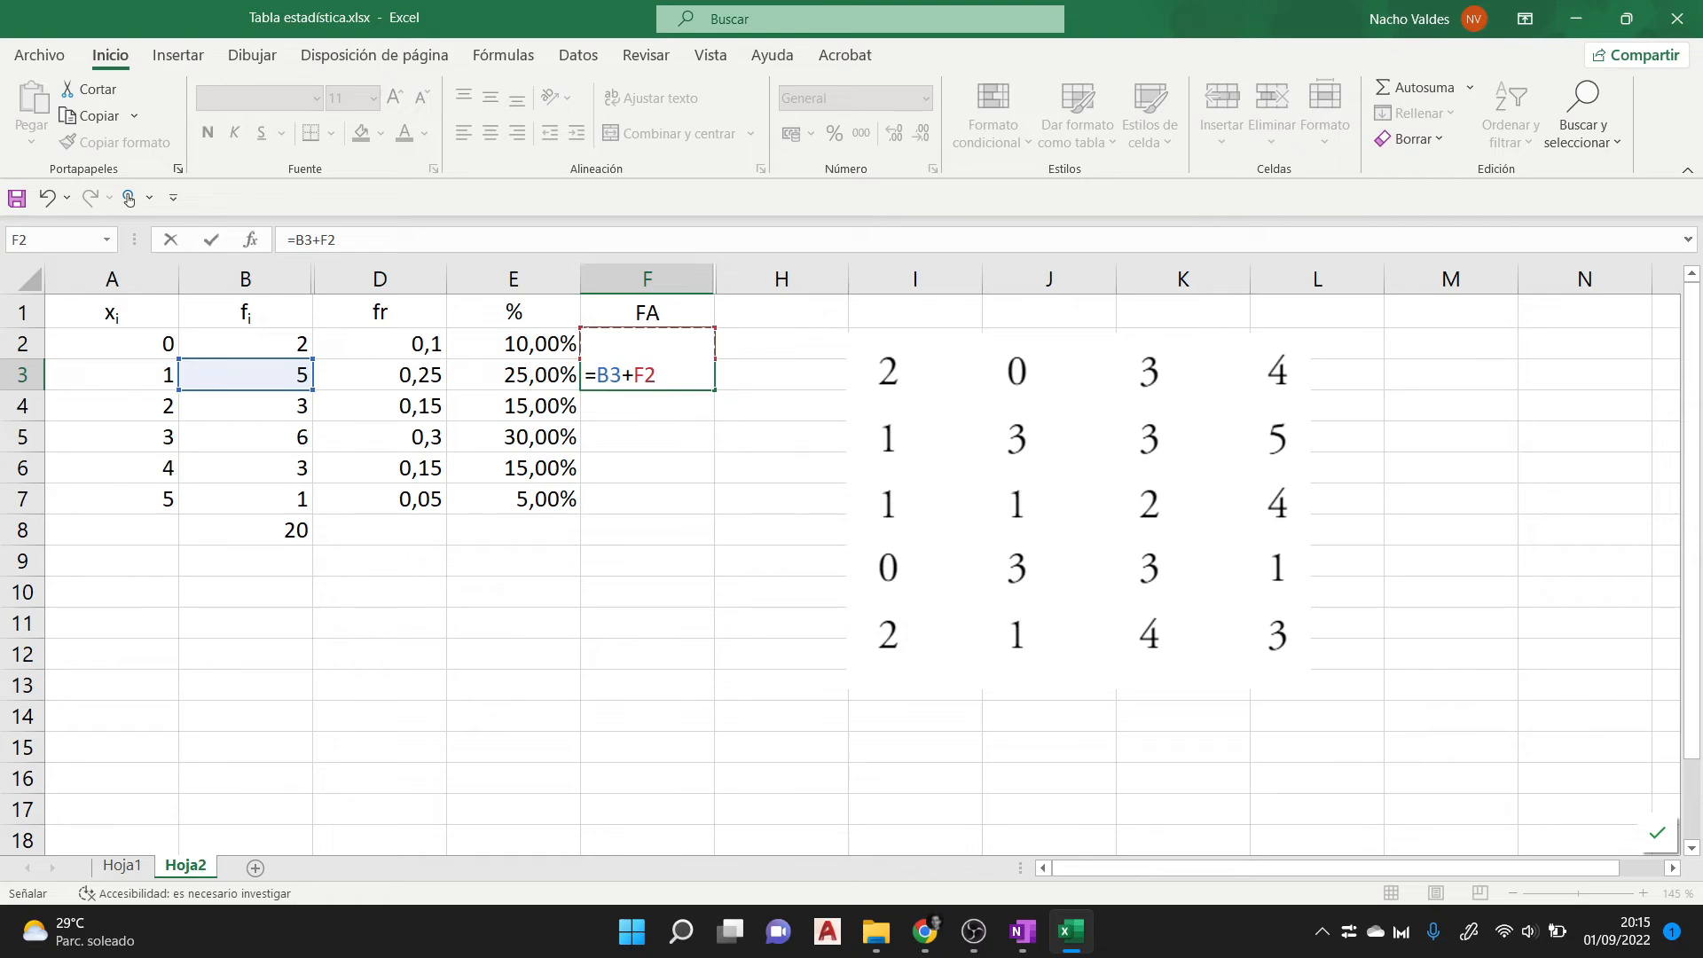
pyautogui.press('Return')
pyautogui.click(647, 375)
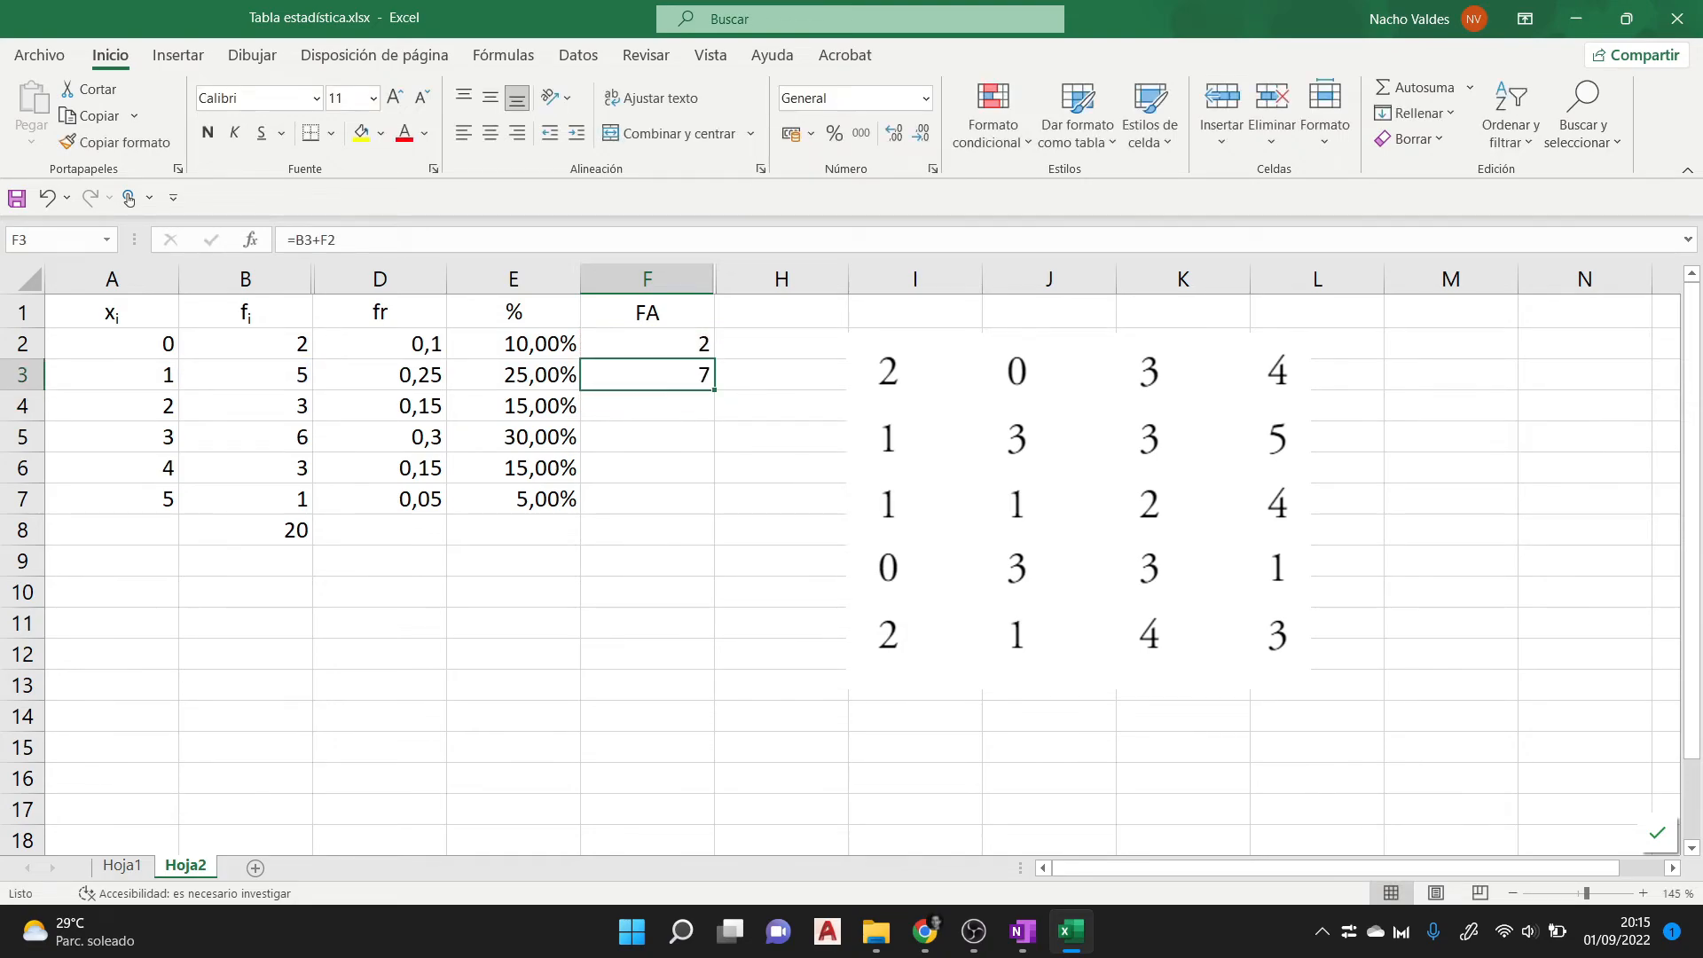
pyautogui.moveTo(714, 389); pyautogui.dragTo(714, 510)
# - Inspect the cell references of the cumulative formula in F4 and compare F7 with the frequency total in B8
pyautogui.click(648, 407)
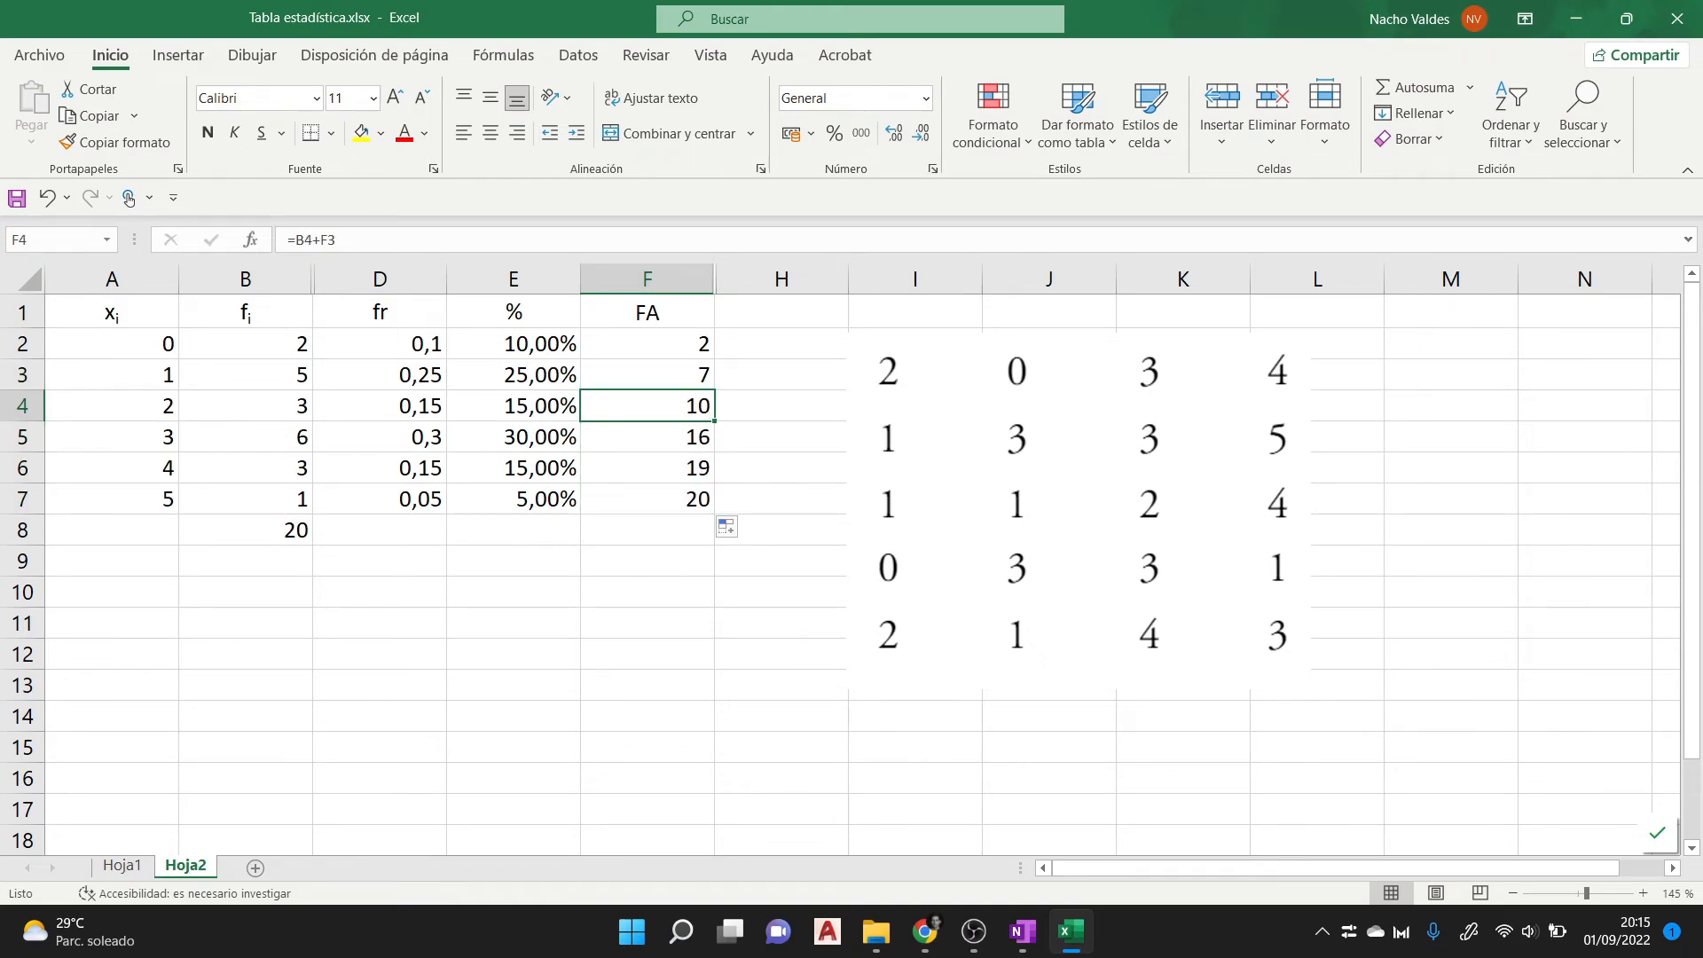
pyautogui.press('F2')
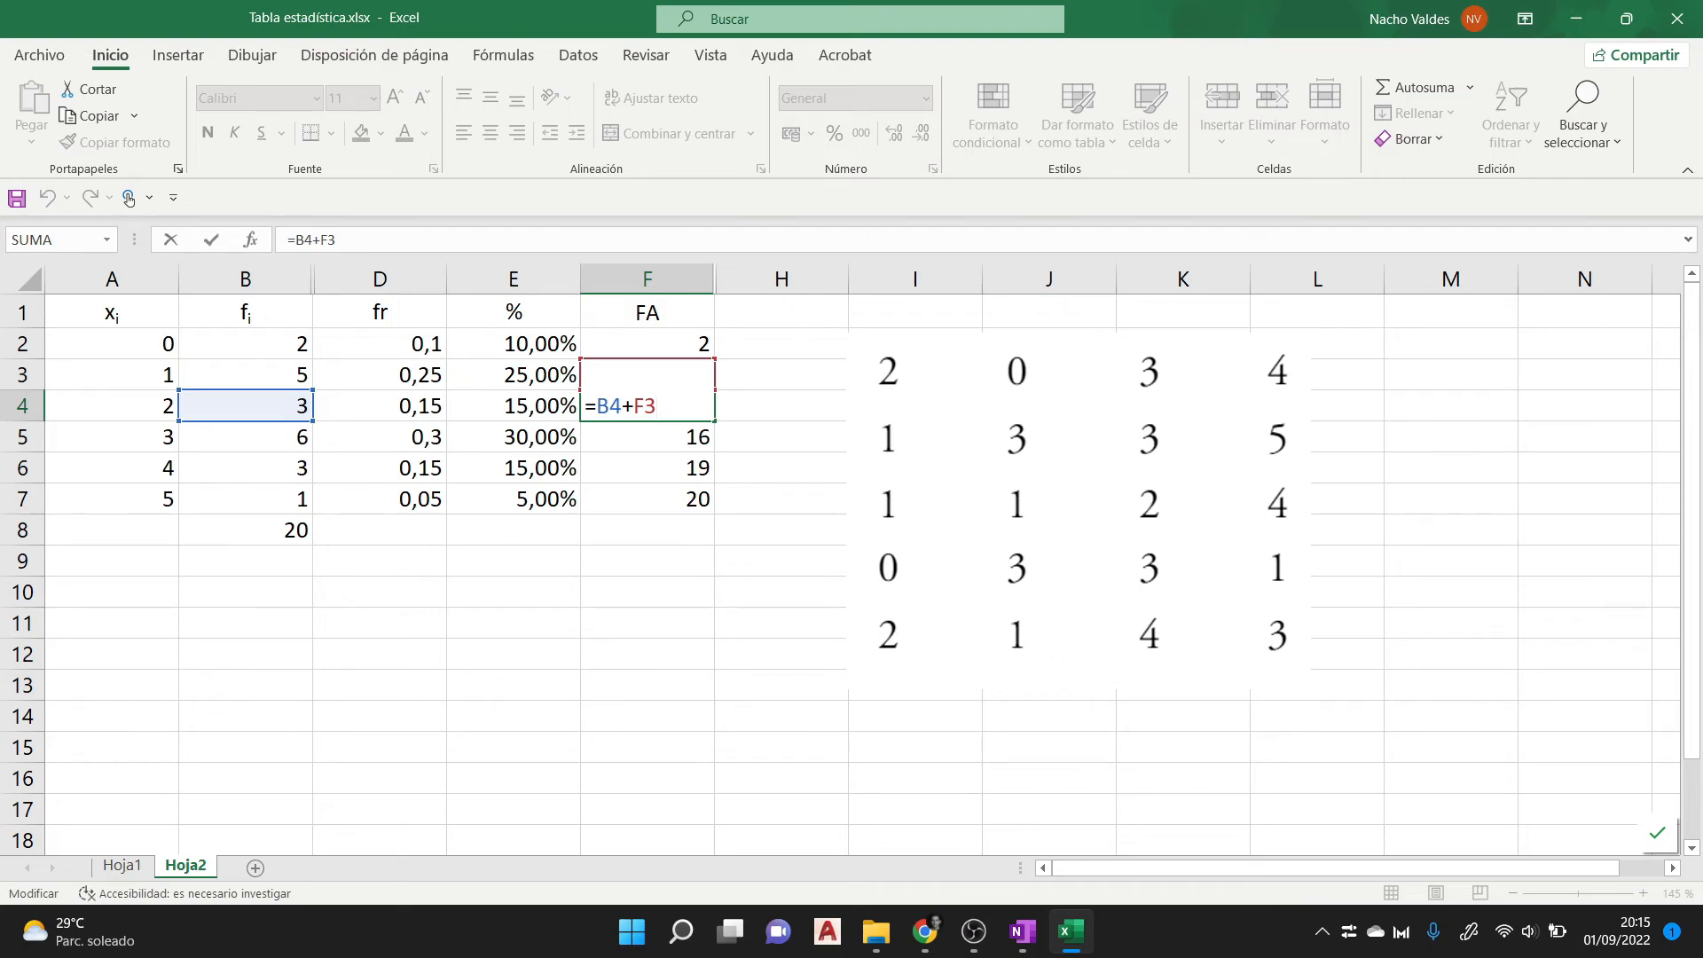
pyautogui.hotkey('ctrl', 'Return')
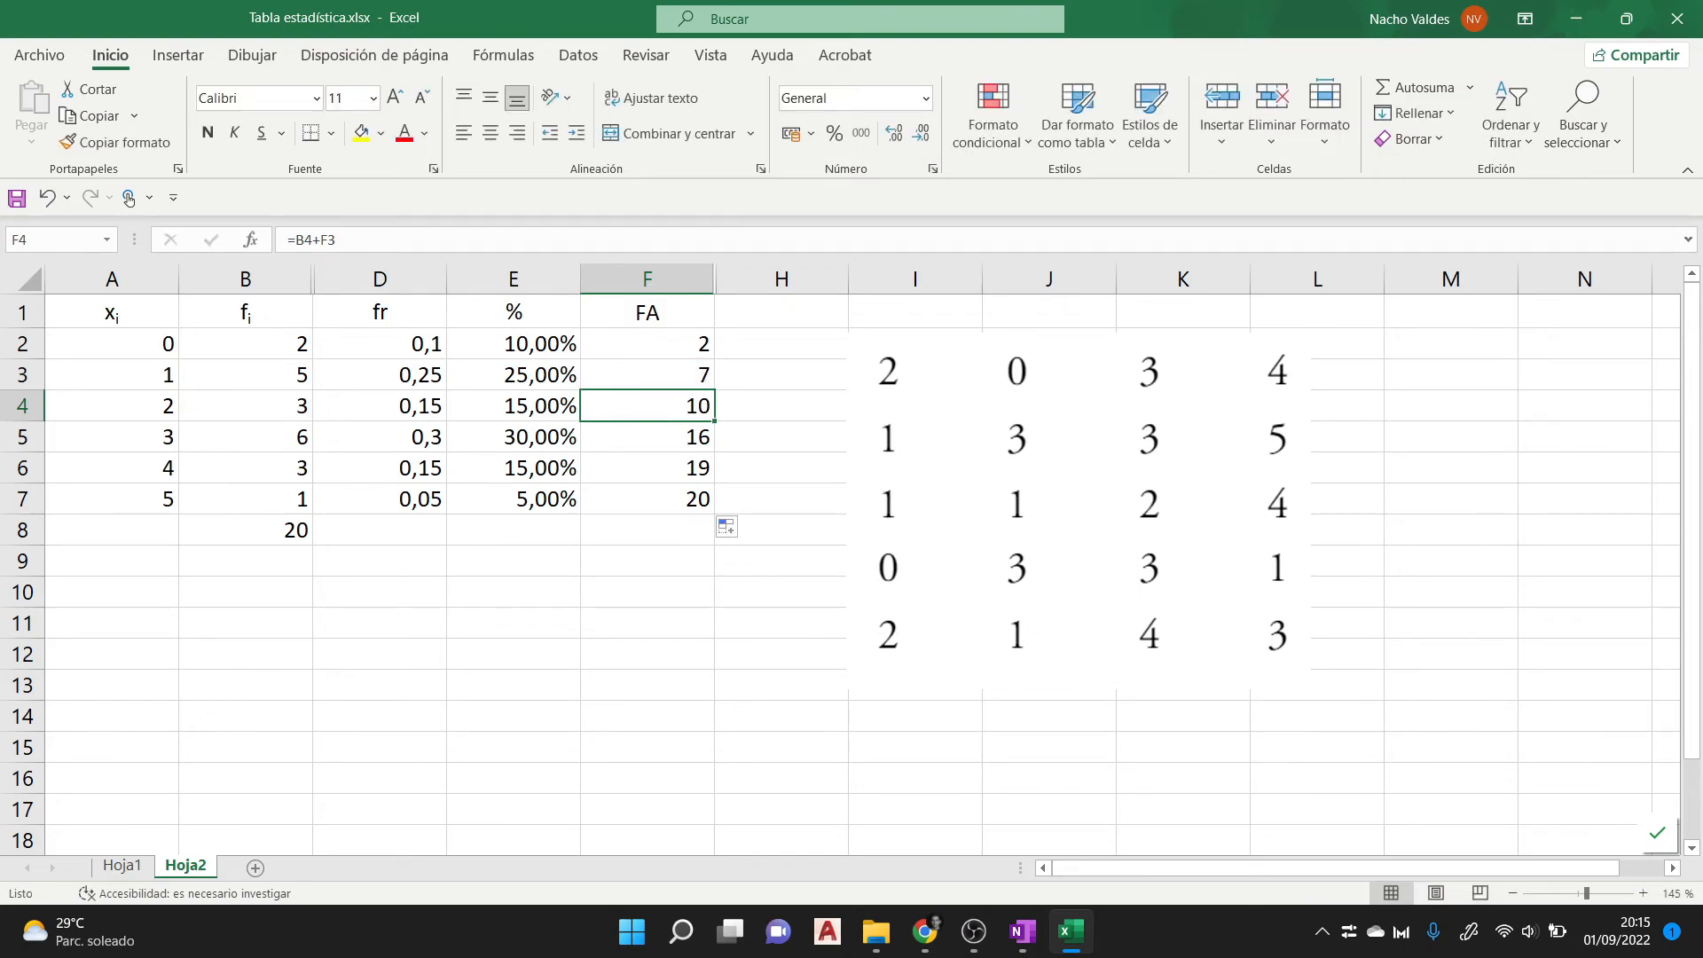
pyautogui.moveTo(647, 406); pyautogui.dragTo(648, 499)
pyautogui.click(647, 500)
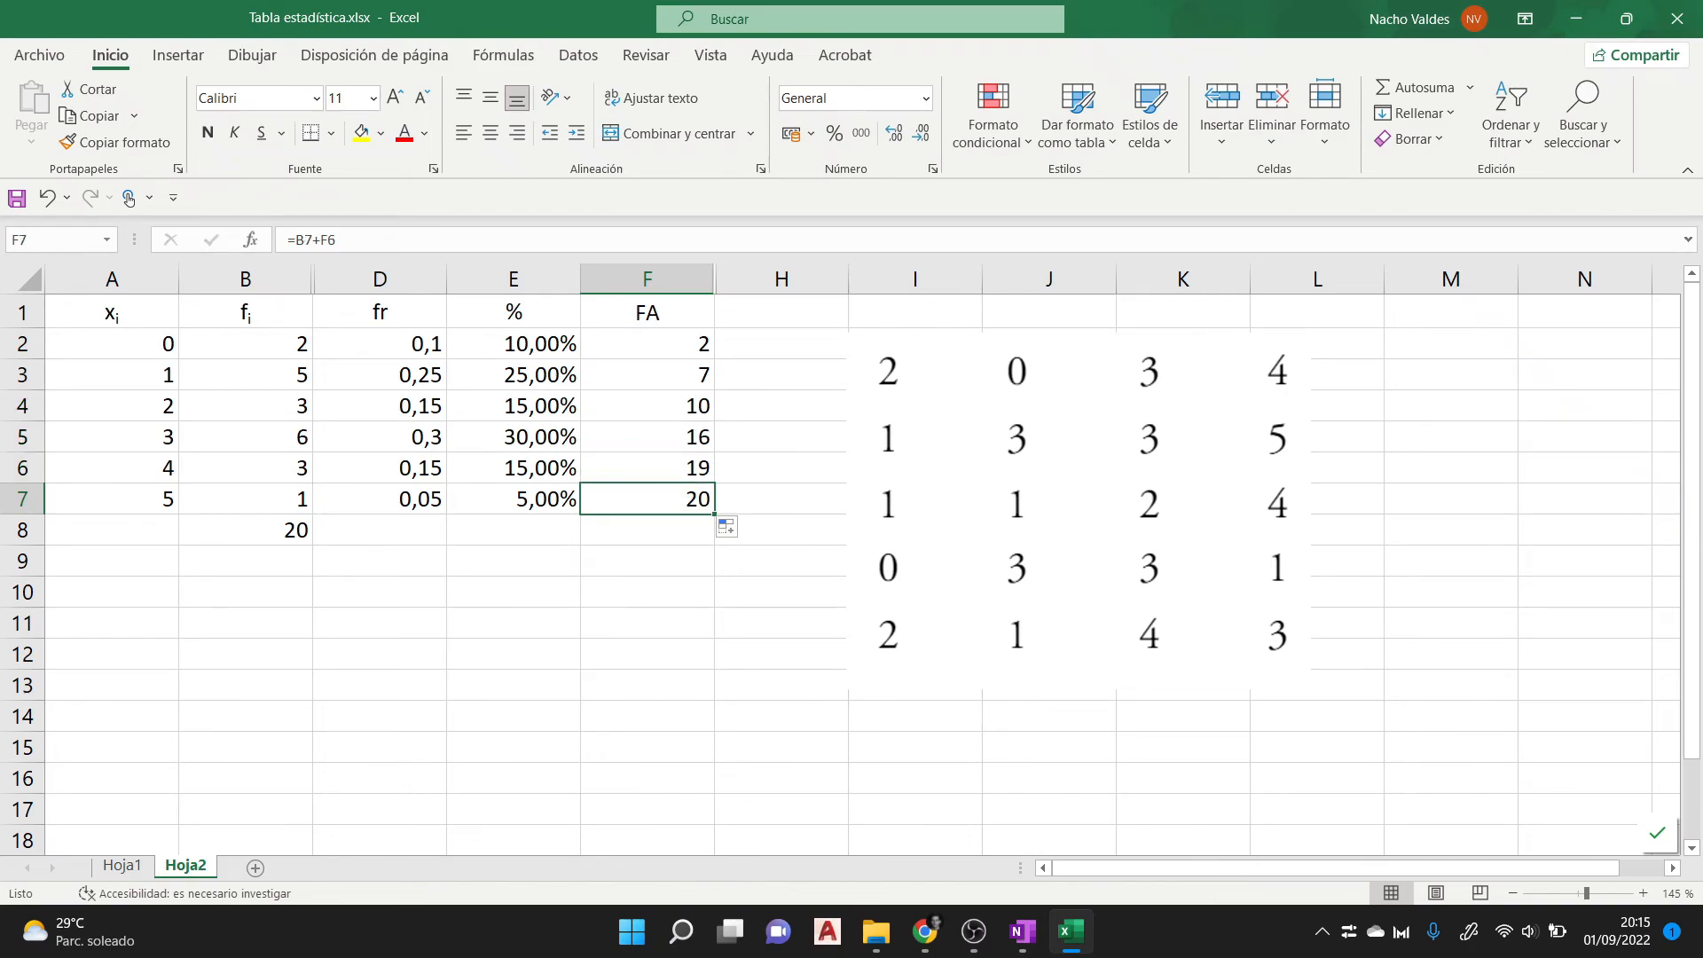
pyautogui.click(245, 531)
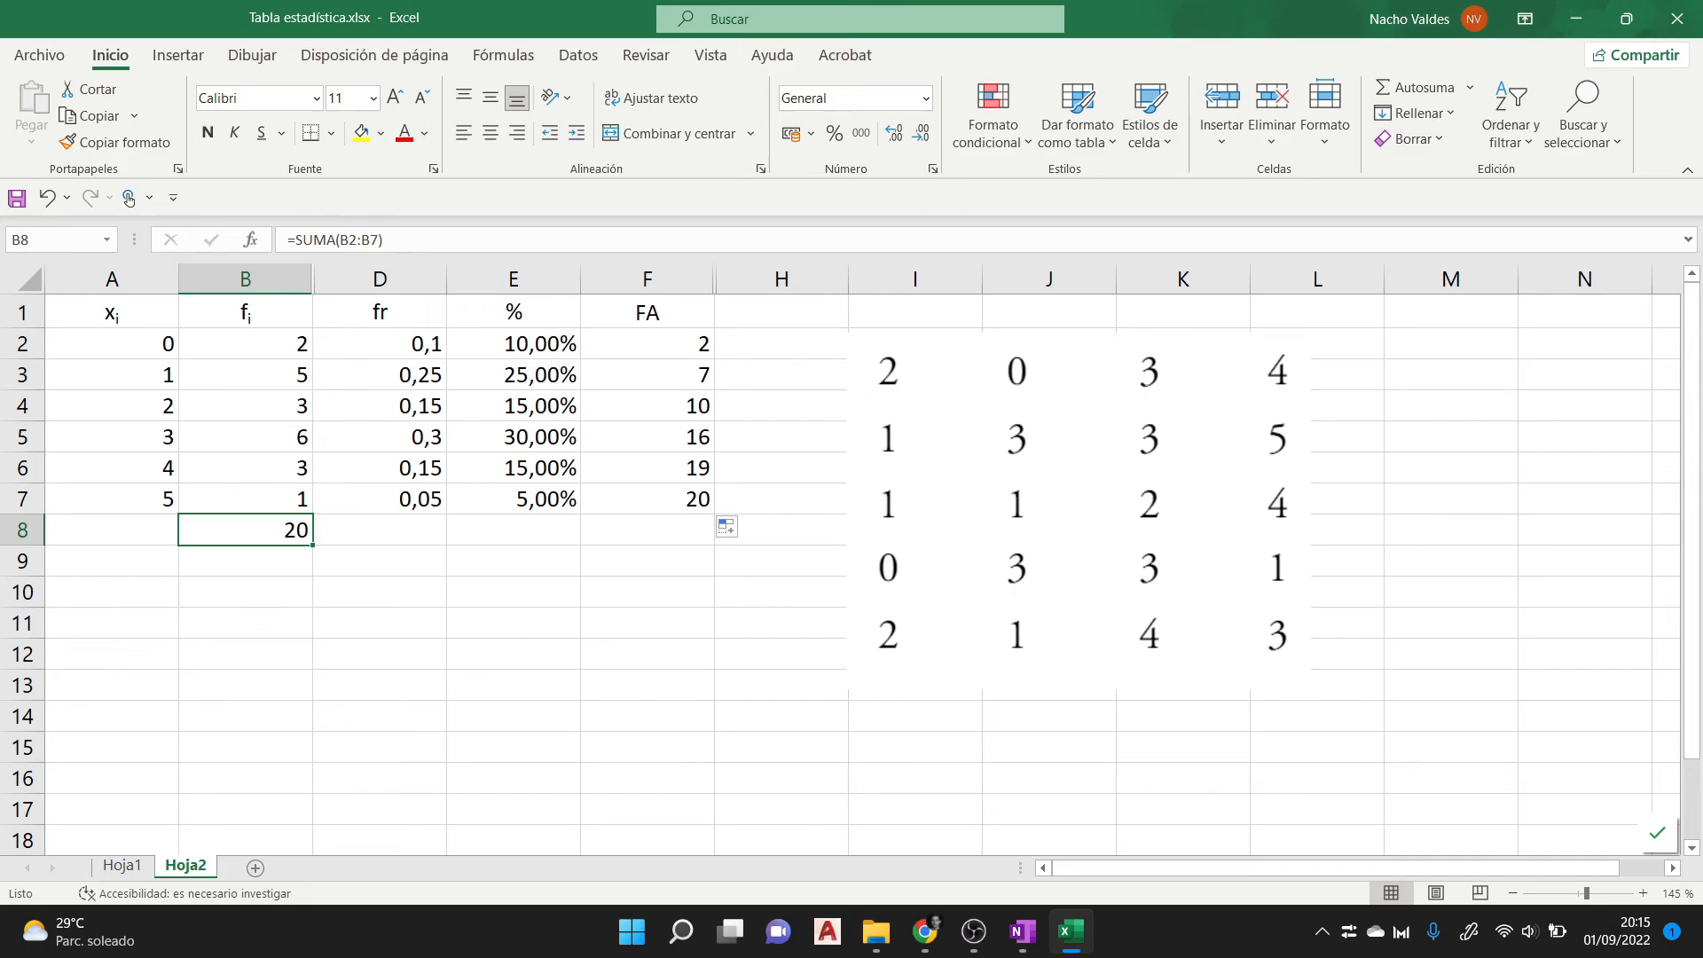
# - Delete the data set image beside the table
pyautogui.click(1079, 512)
pyautogui.press('Delete')
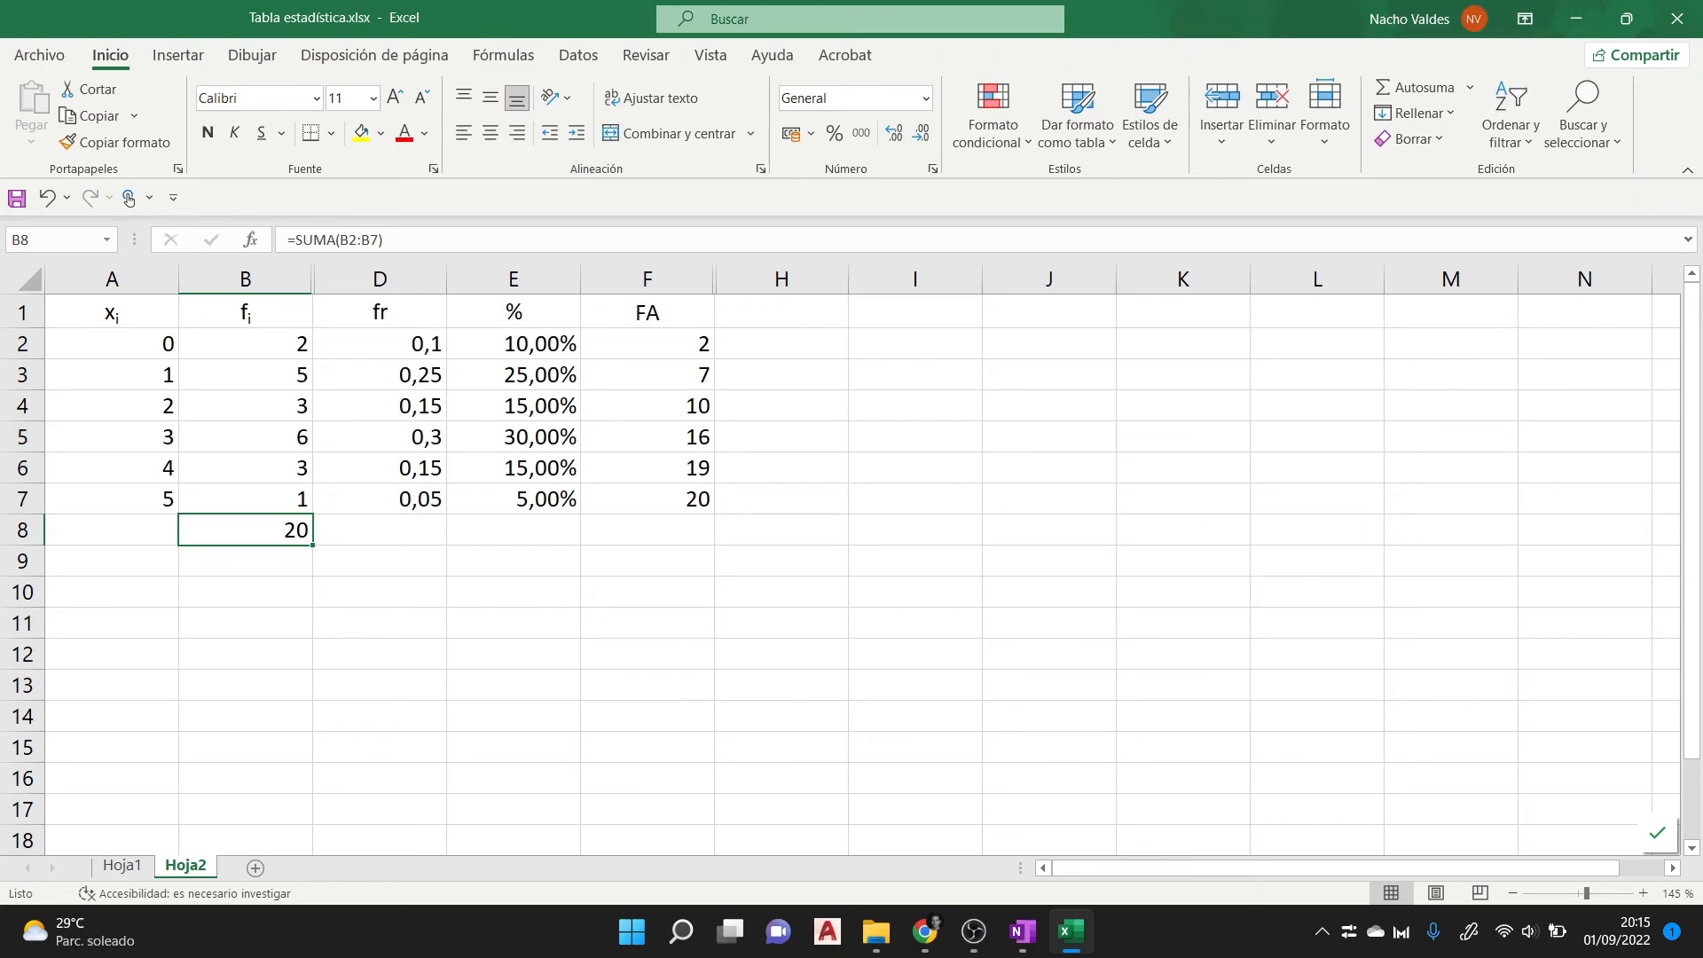
# - Replace the xi values with 12 in A2 and 13 in A3, and extend the series down to 17 in A7
pyautogui.click(112, 344)
pyautogui.write('12')
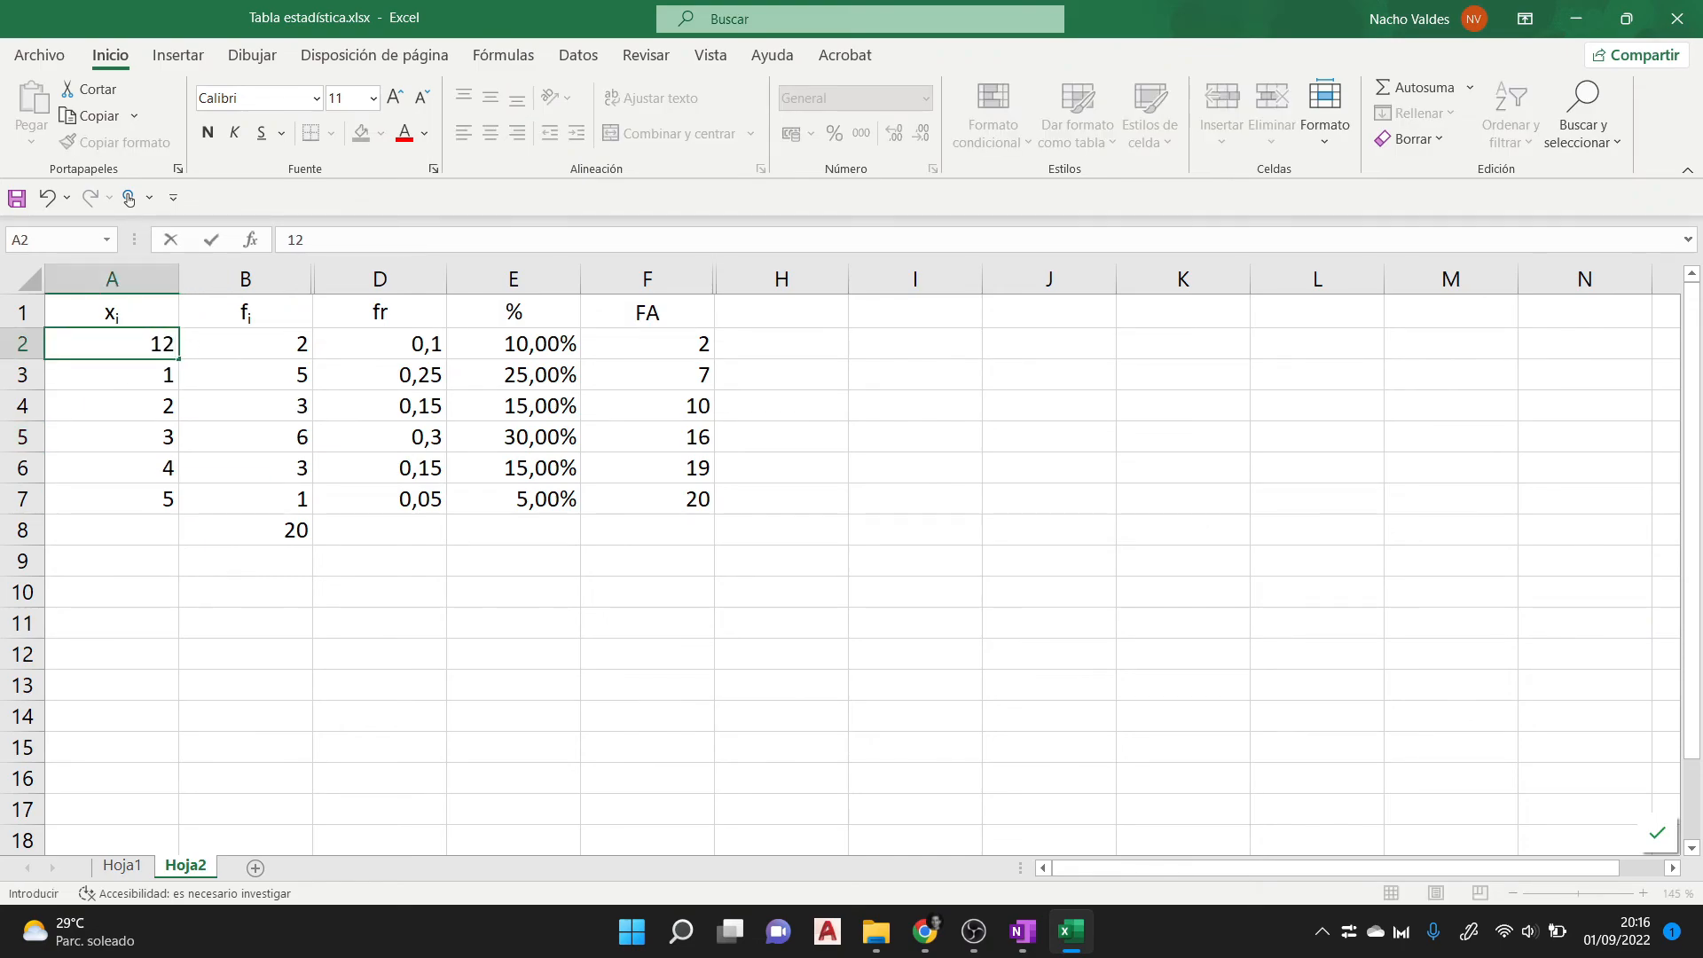
pyautogui.press('Return')
pyautogui.click(112, 344)
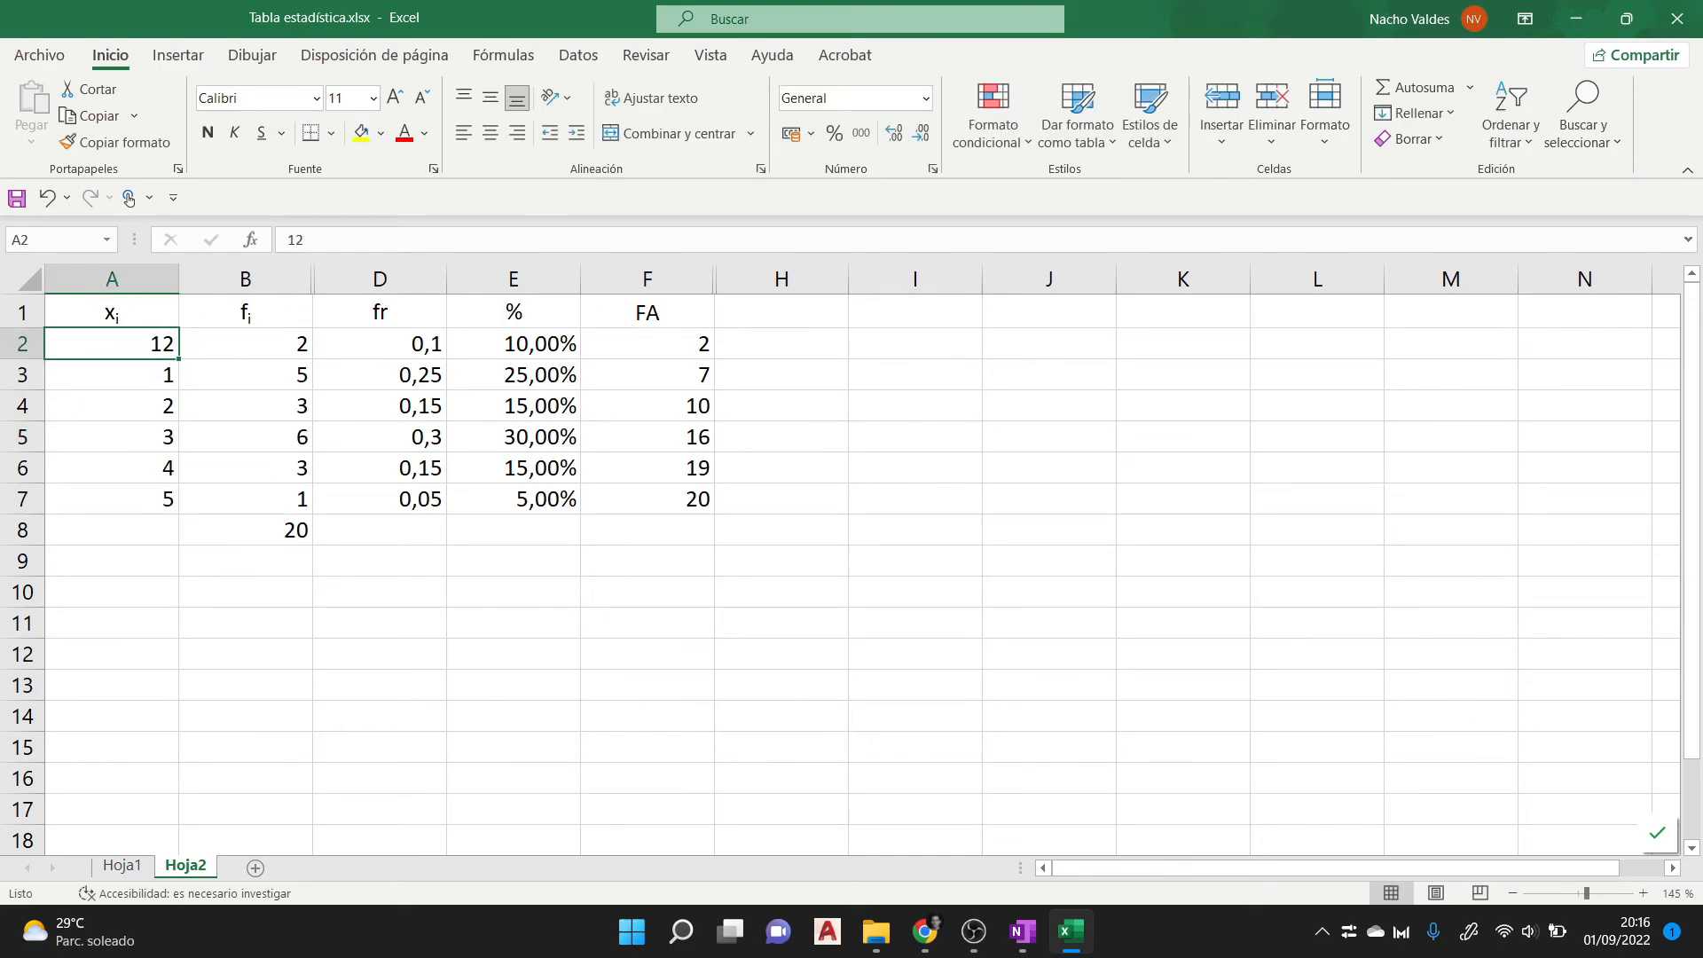
pyautogui.moveTo(178, 359)
pyautogui.mouseDown()
pyautogui.moveTo(180, 431)
pyautogui.moveTo(179, 353)
pyautogui.mouseUp()
pyautogui.click(112, 375)
pyautogui.write('13')
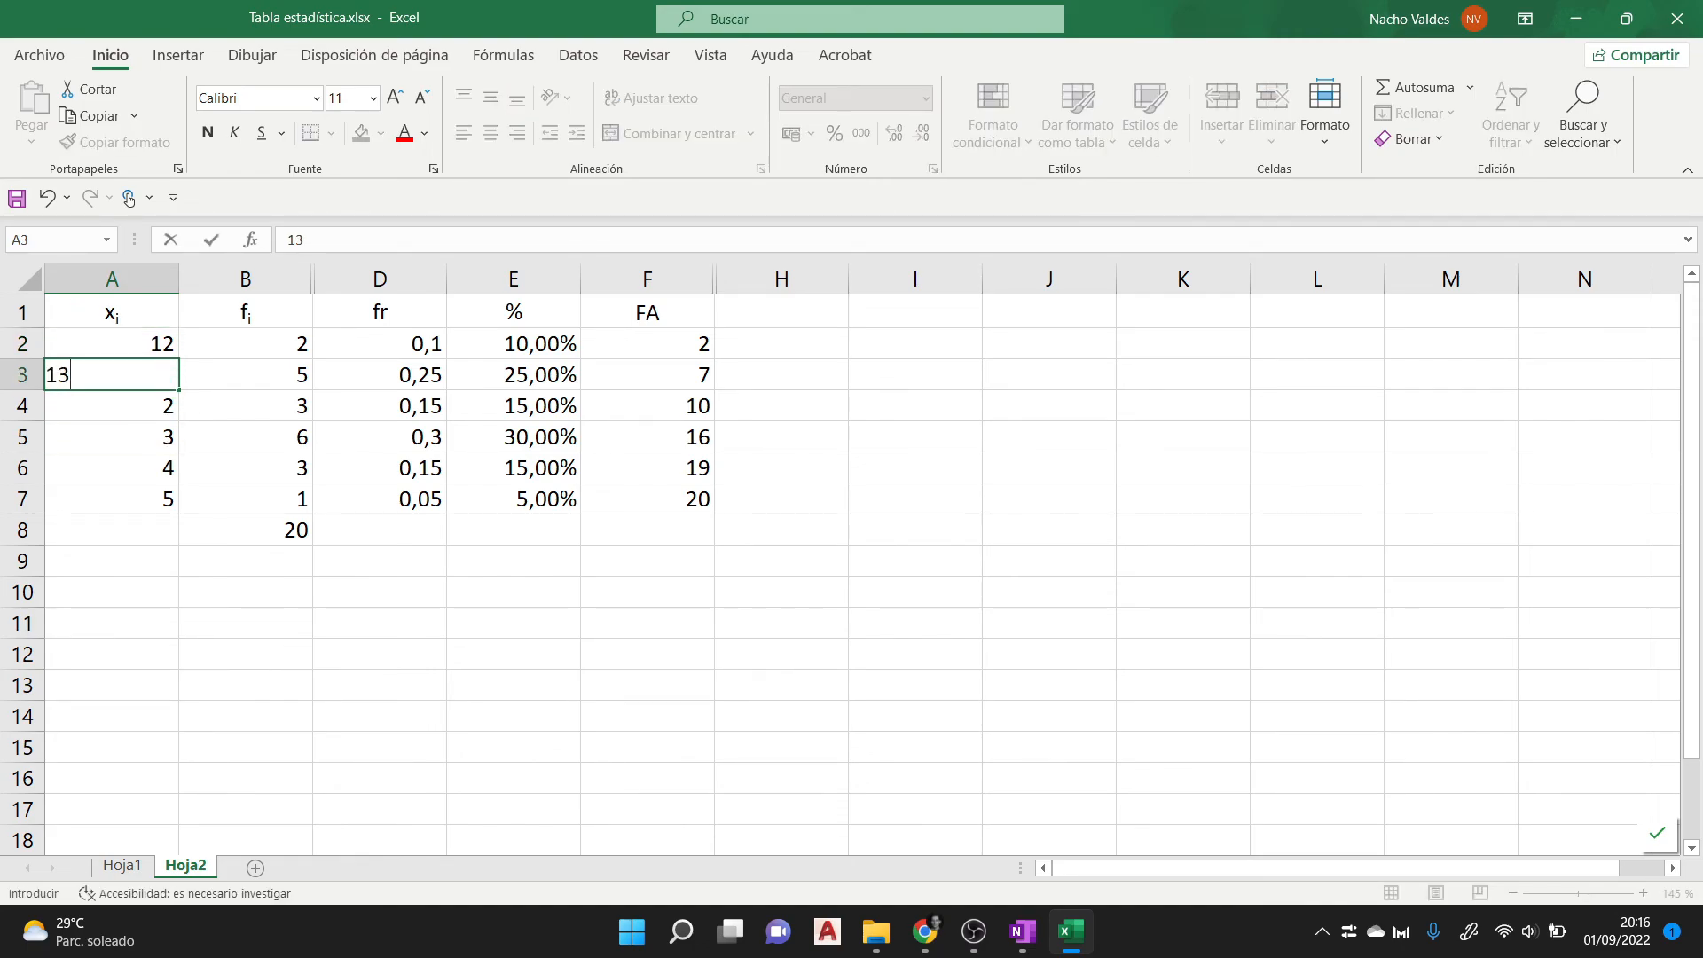
pyautogui.press('Return')
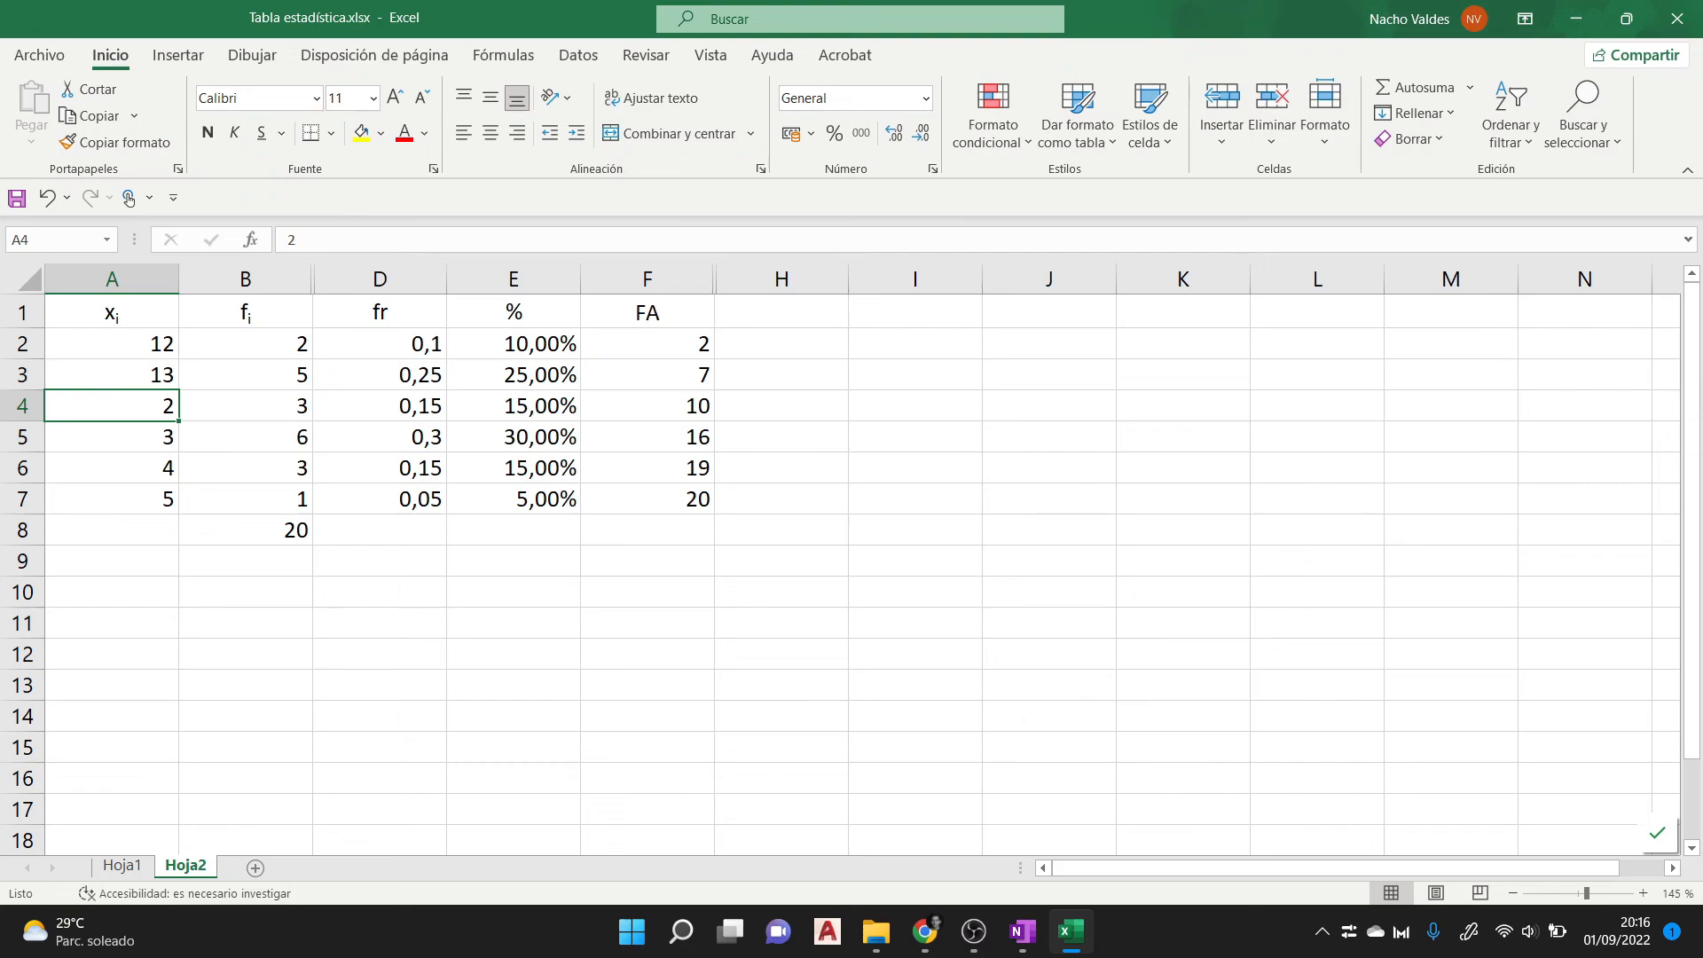
pyautogui.click(111, 345)
pyautogui.moveTo(111, 346); pyautogui.dragTo(180, 512)
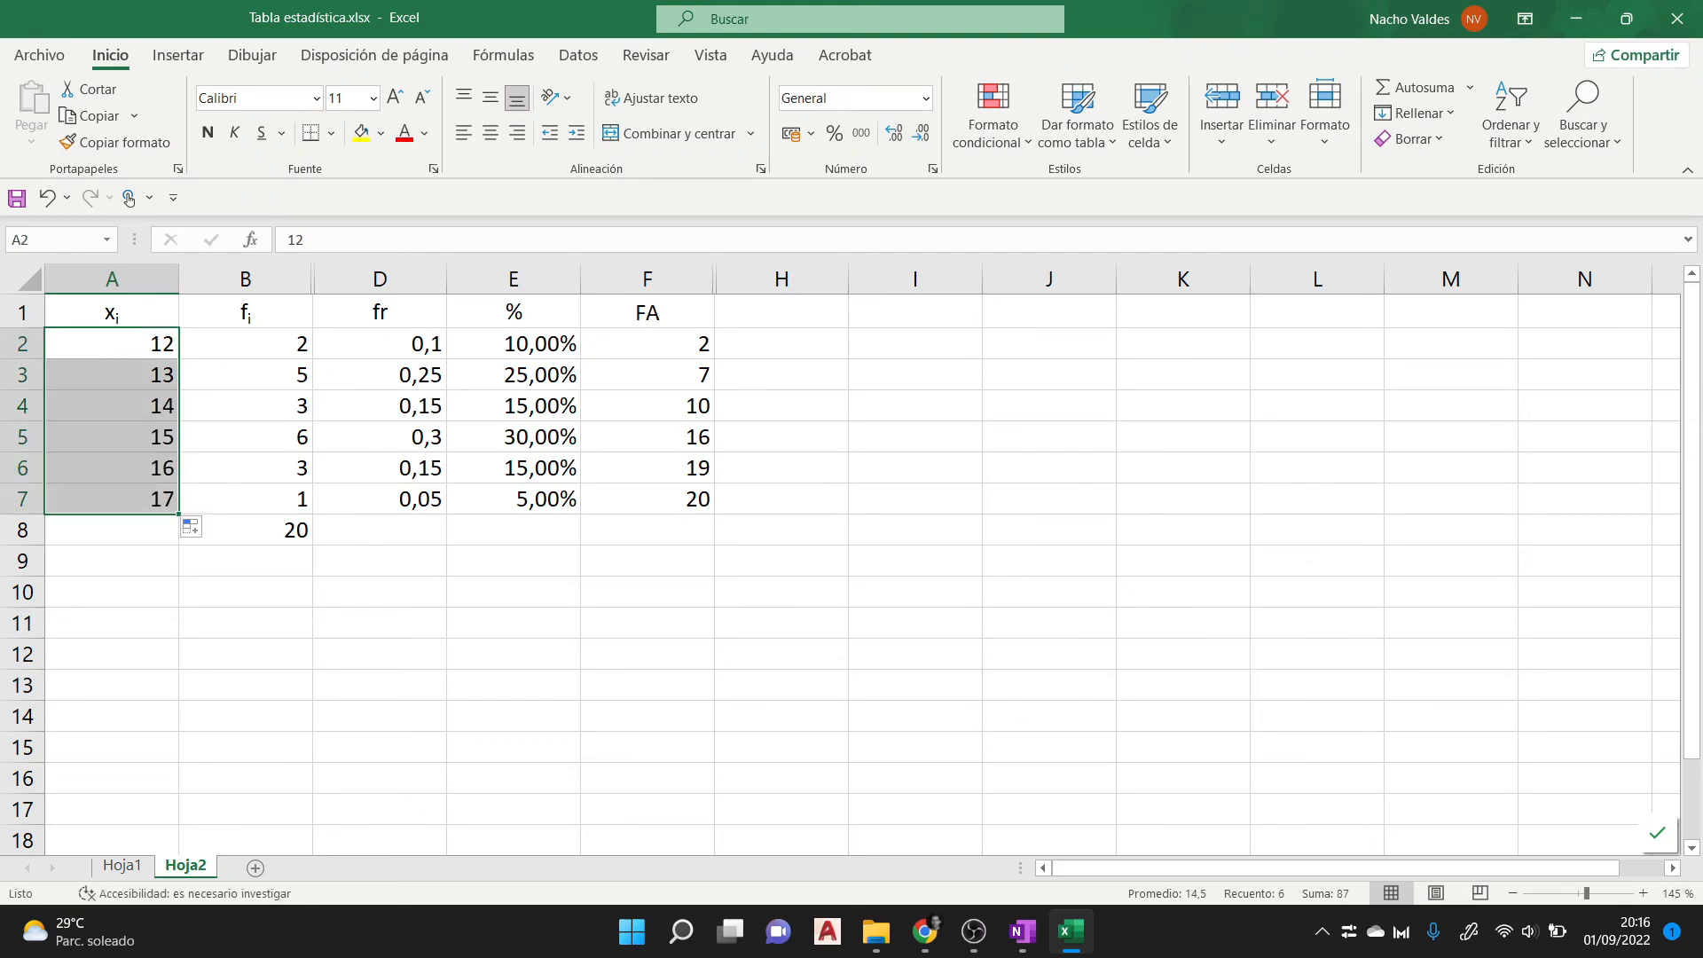
# - Change the absolute frequencies to 1 in B2, 4 in B3, 3 in B5, 2 in B6 and 2 in B7
pyautogui.click(246, 344)
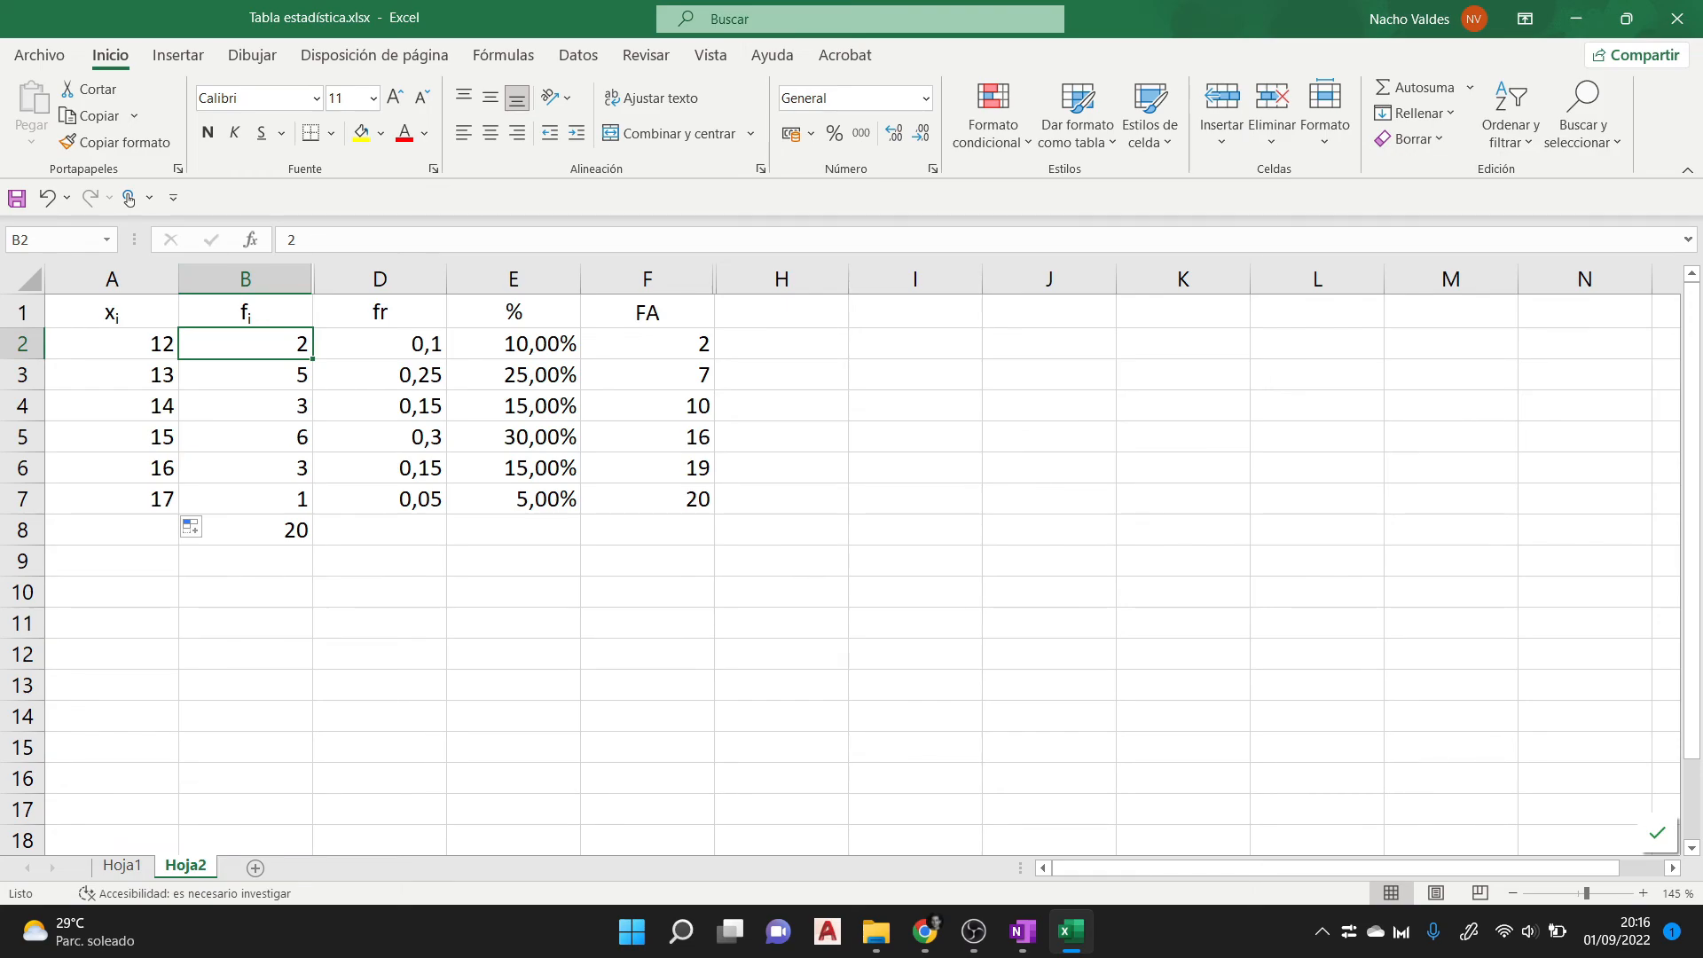
pyautogui.write('1')
pyautogui.press('Return')
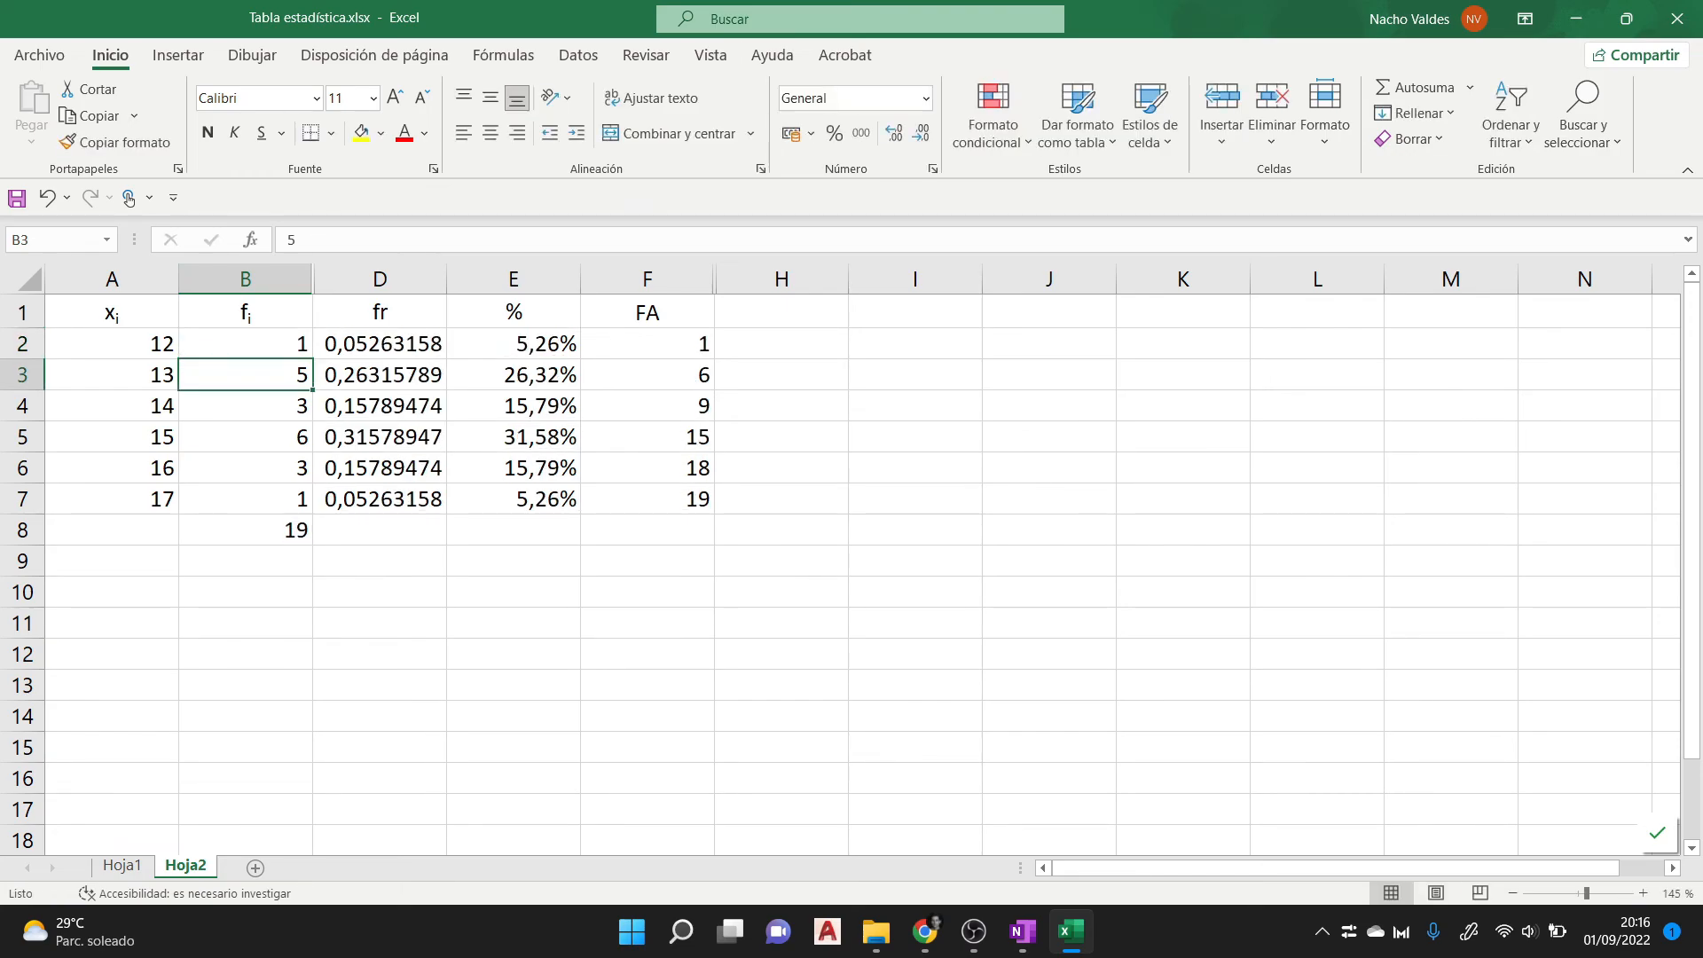
pyautogui.write('4')
pyautogui.press('Return')
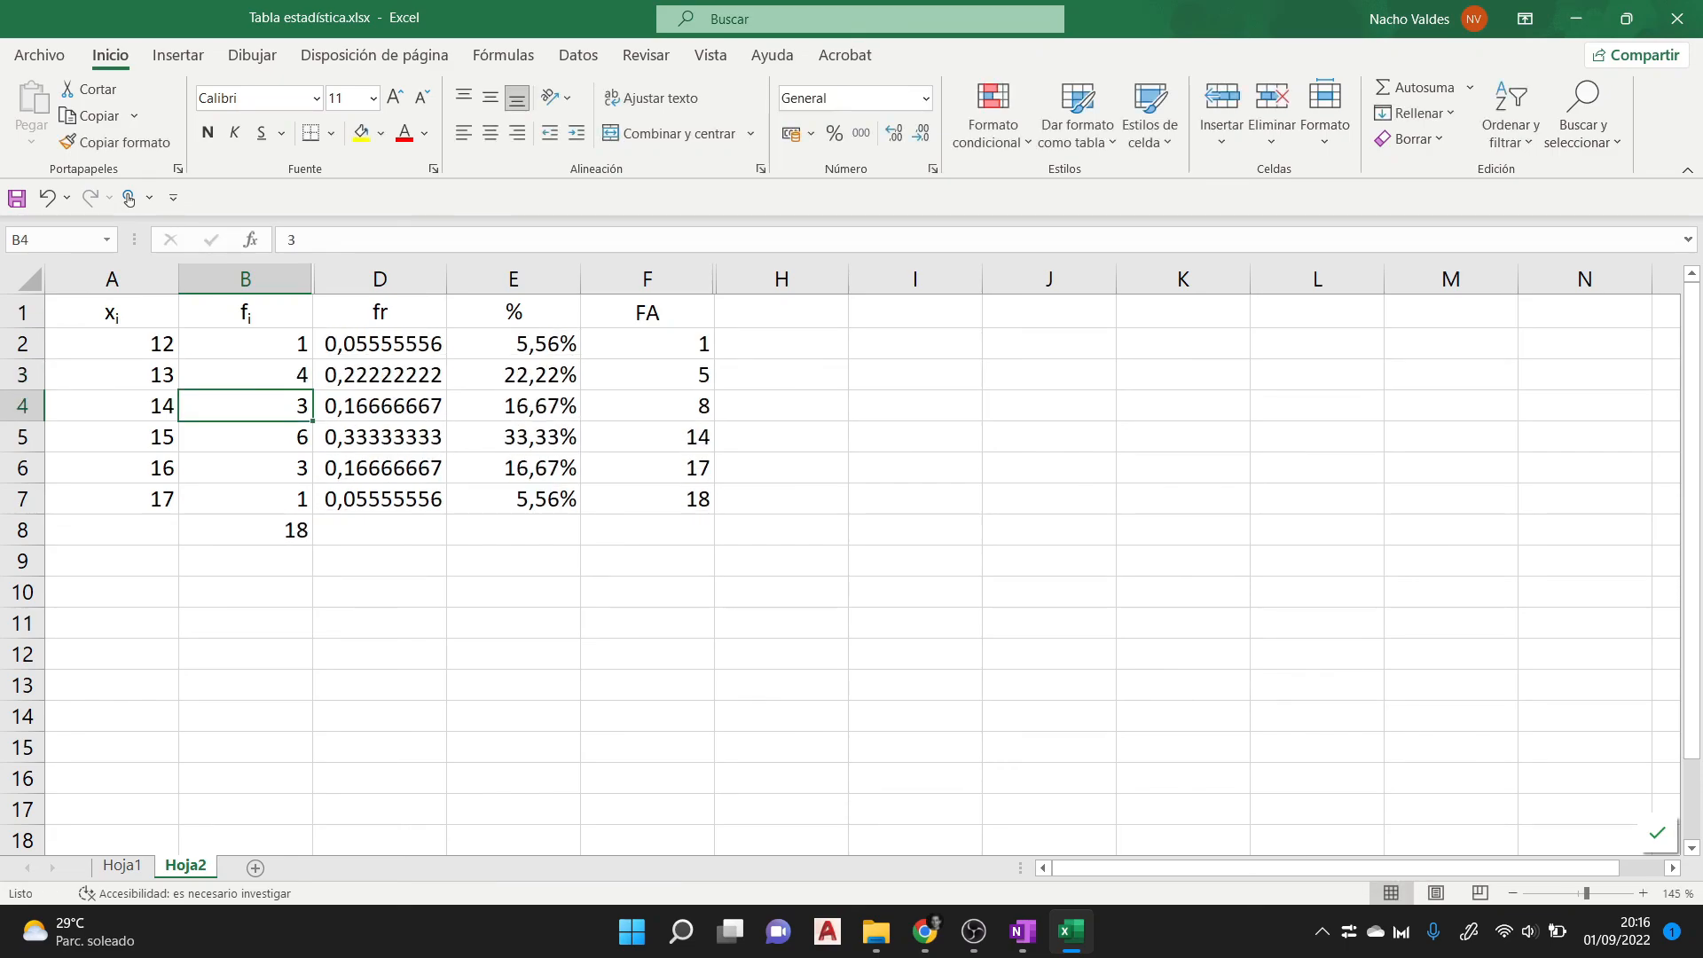
pyautogui.press('Return')
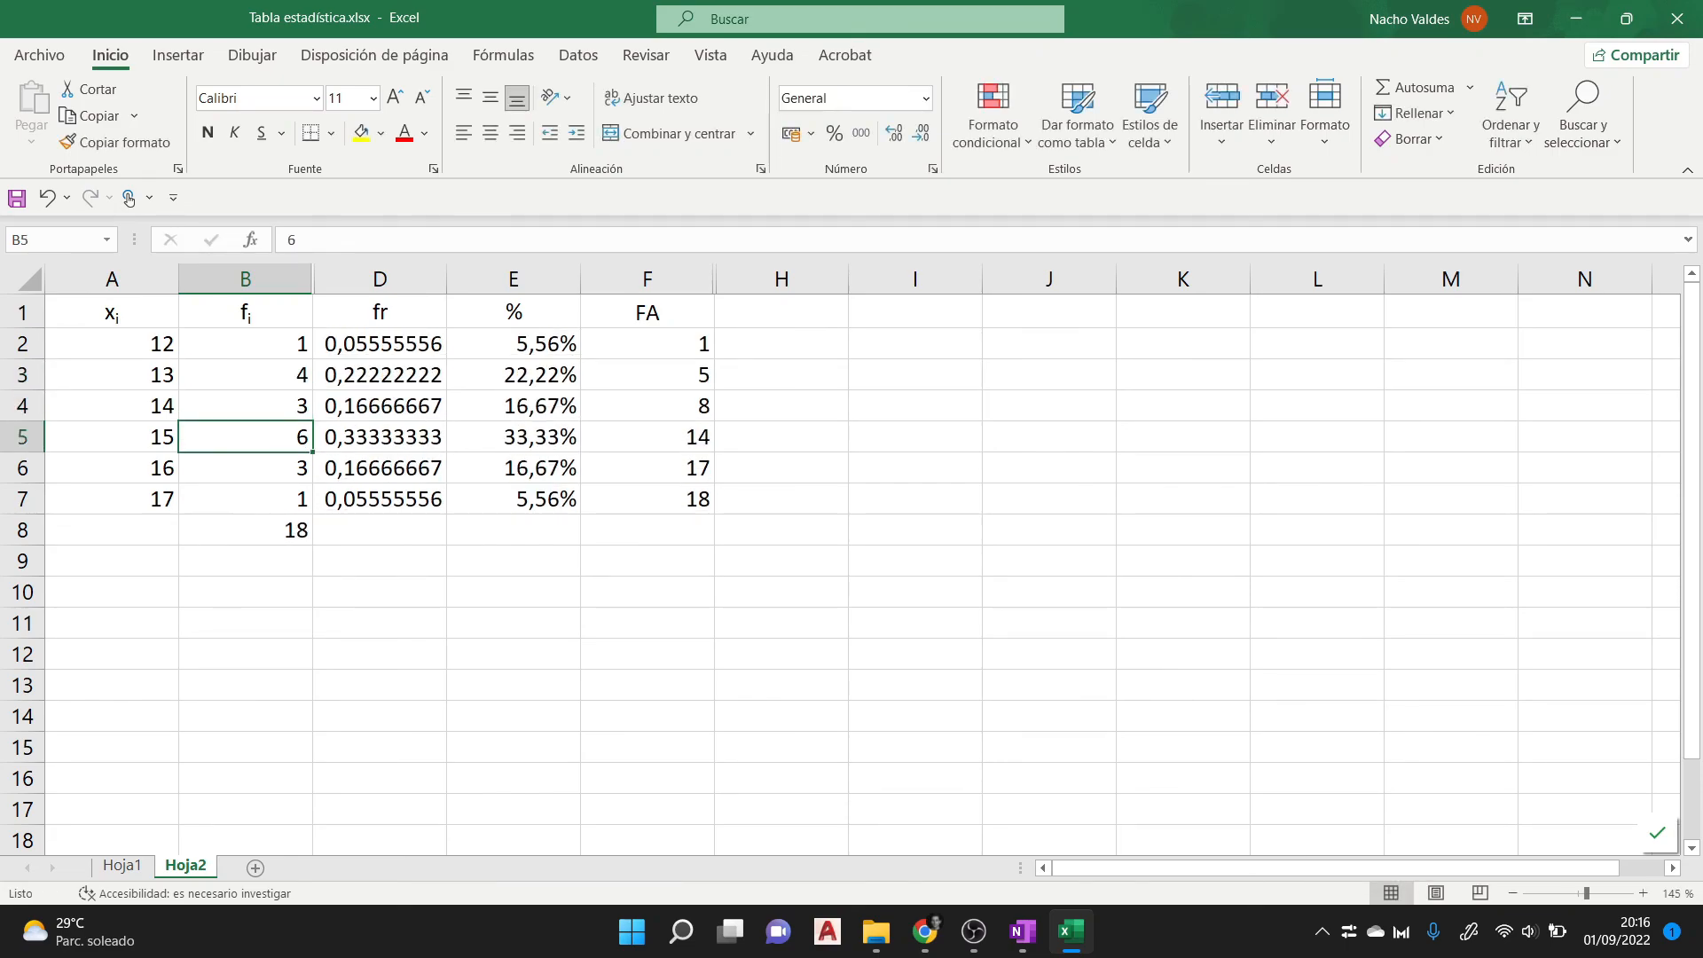
pyautogui.write('3')
pyautogui.press('Return')
pyautogui.write('2')
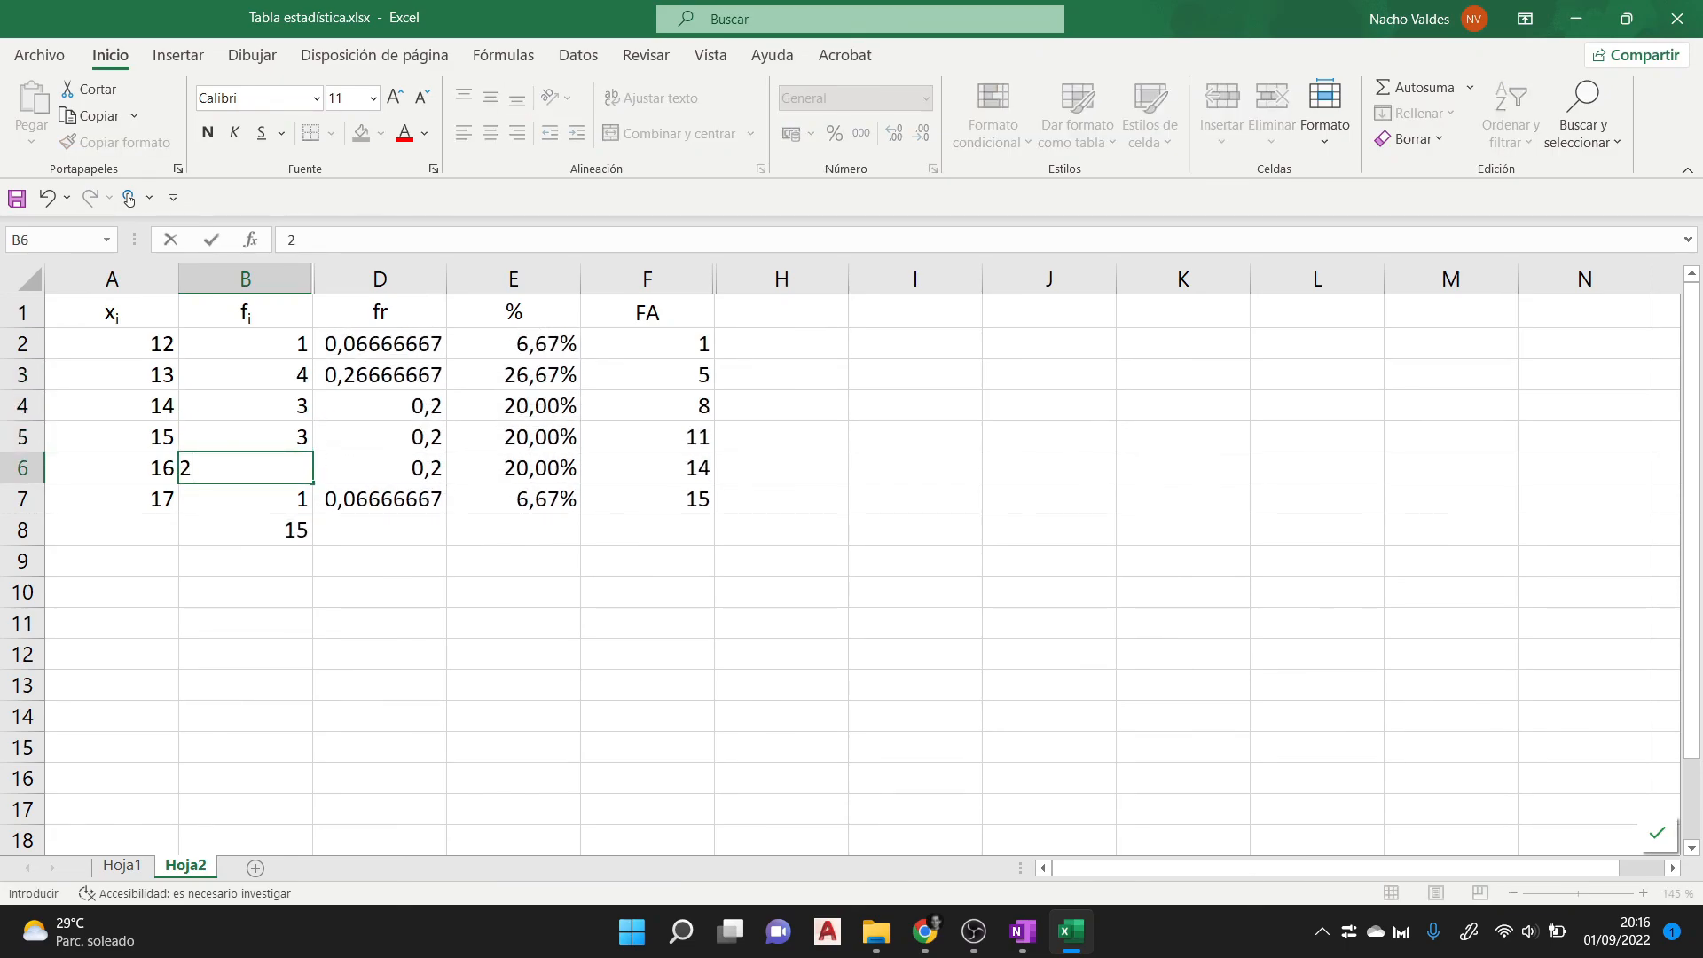
pyautogui.press('Return')
pyautogui.write('2')
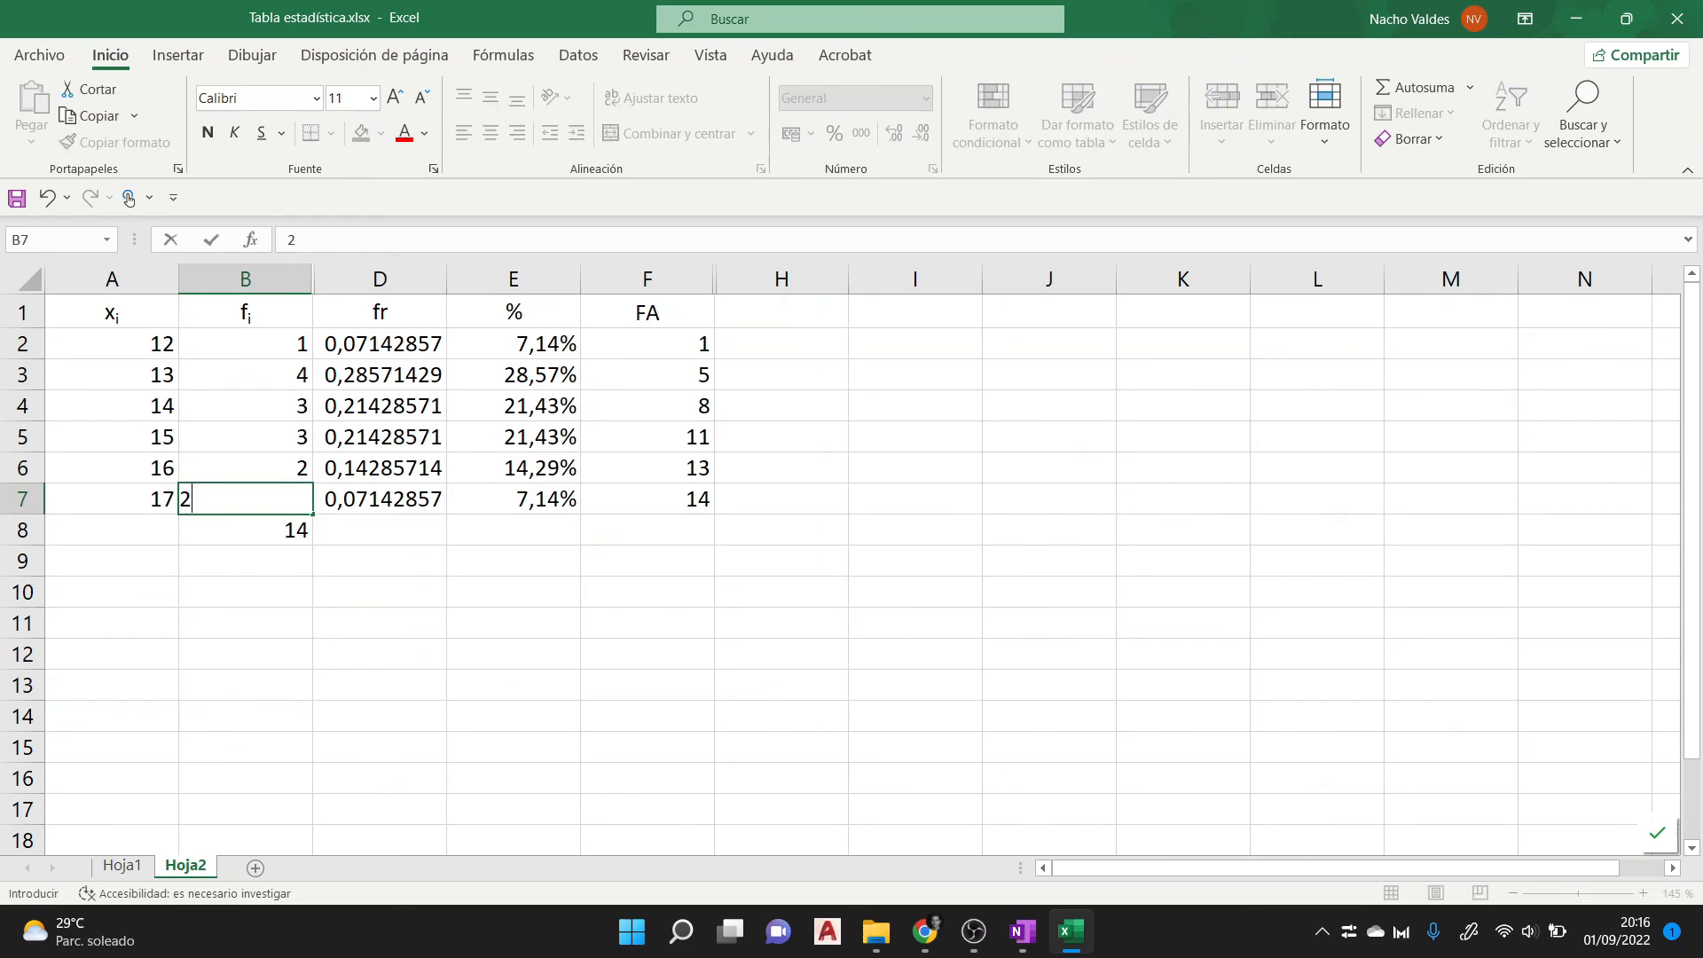
pyautogui.press('Return')
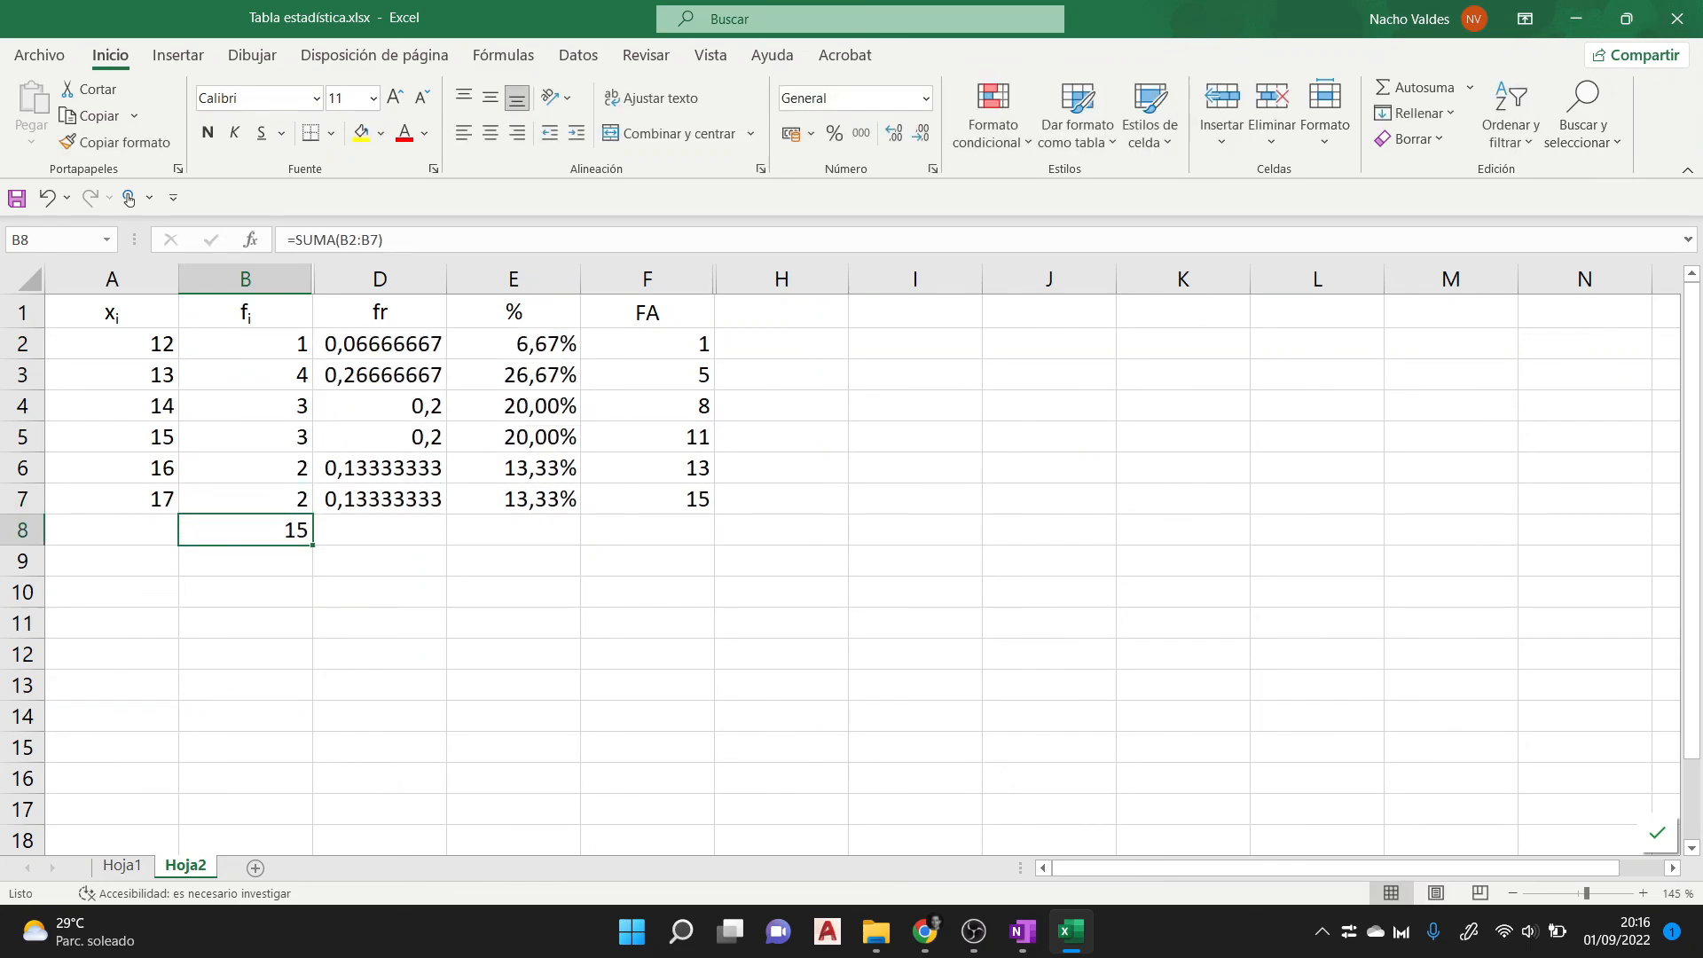
# - Review the calculated fr, % and FA columns against the values and frequencies in columns A and B
pyautogui.moveTo(380, 344); pyautogui.dragTo(649, 499)
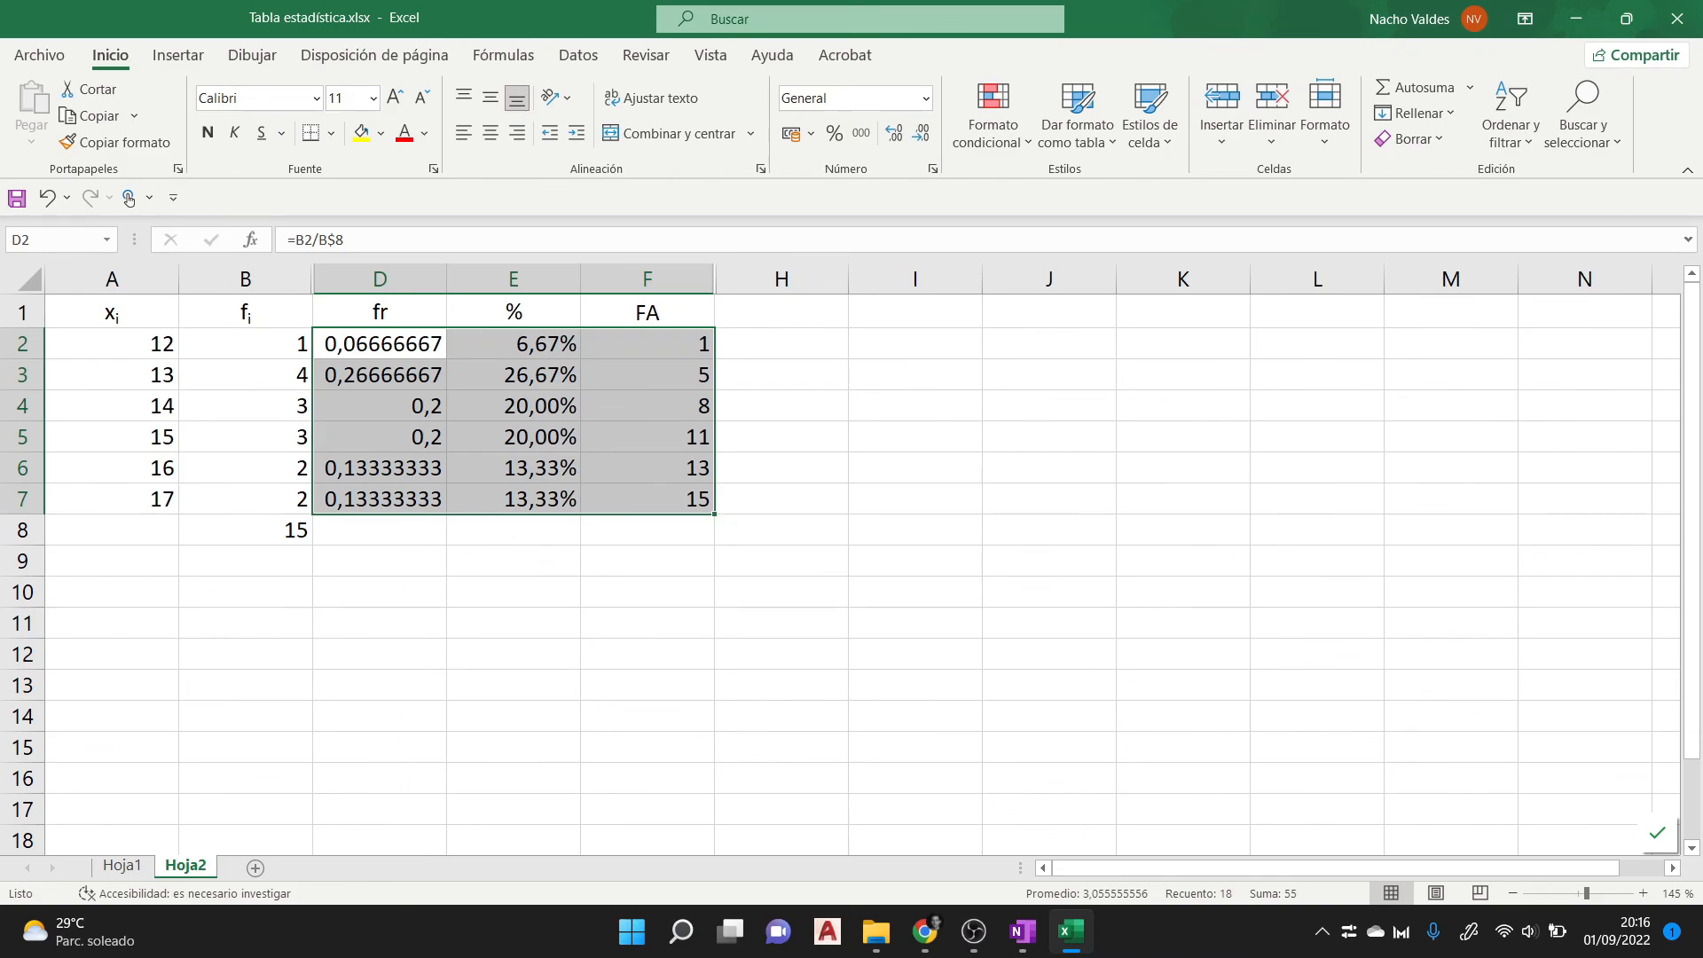
pyautogui.moveTo(112, 344); pyautogui.dragTo(246, 500)
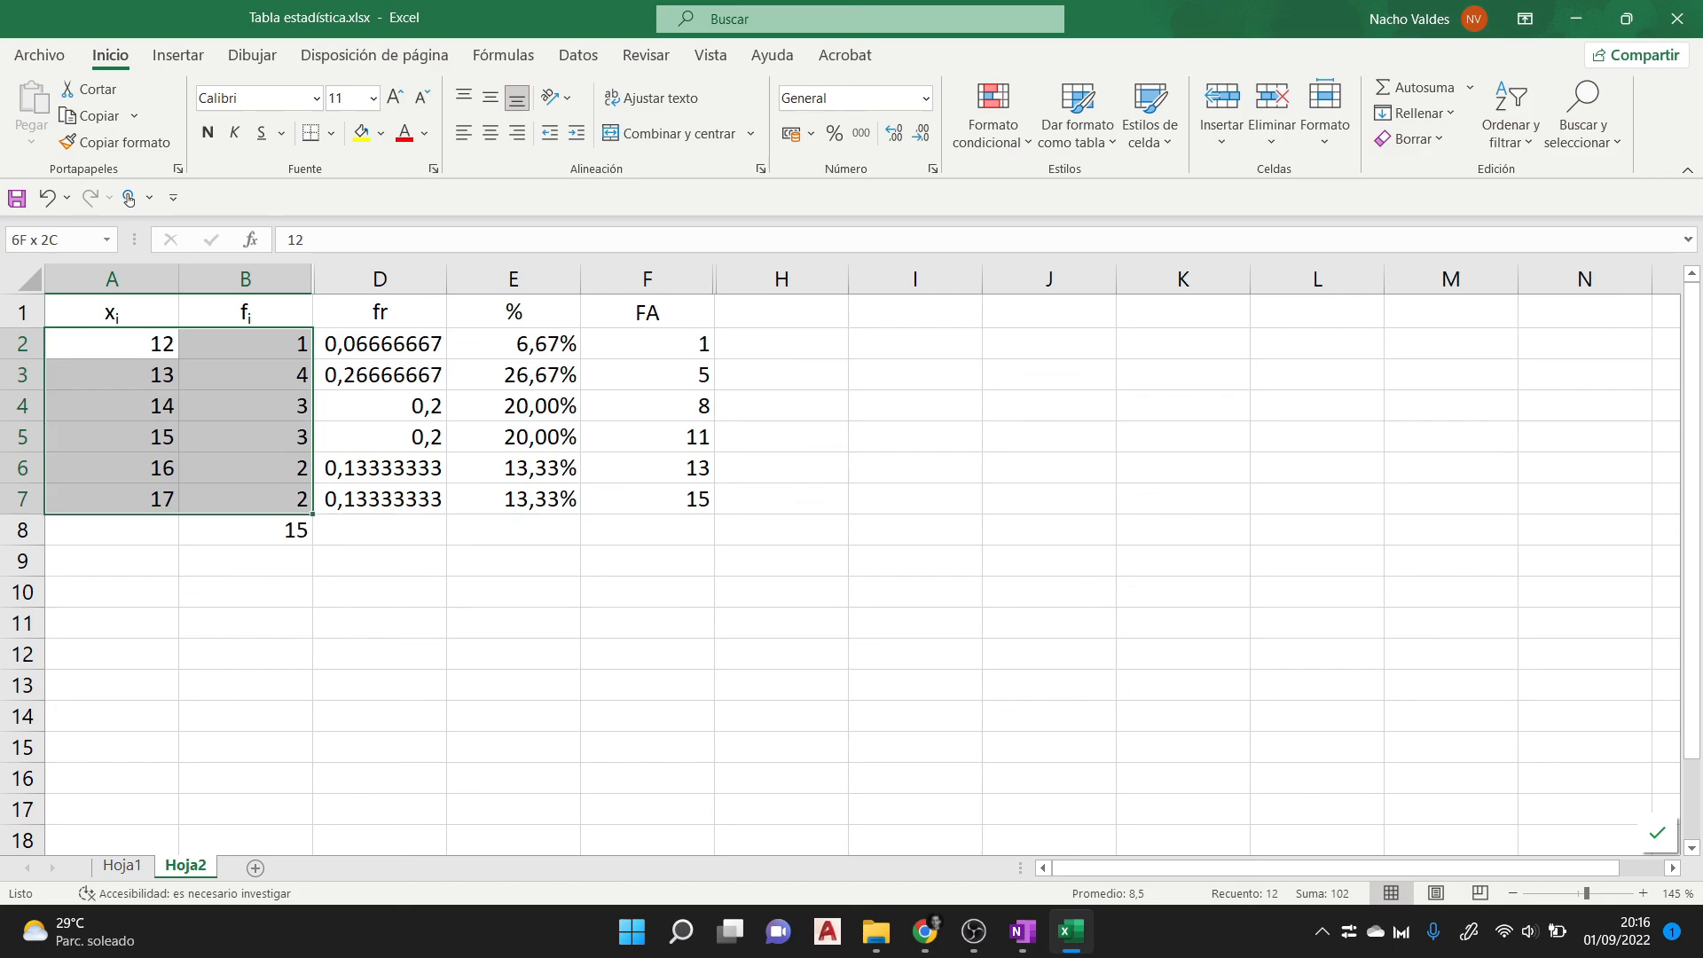
pyautogui.click(112, 278)
pyautogui.click(245, 279)
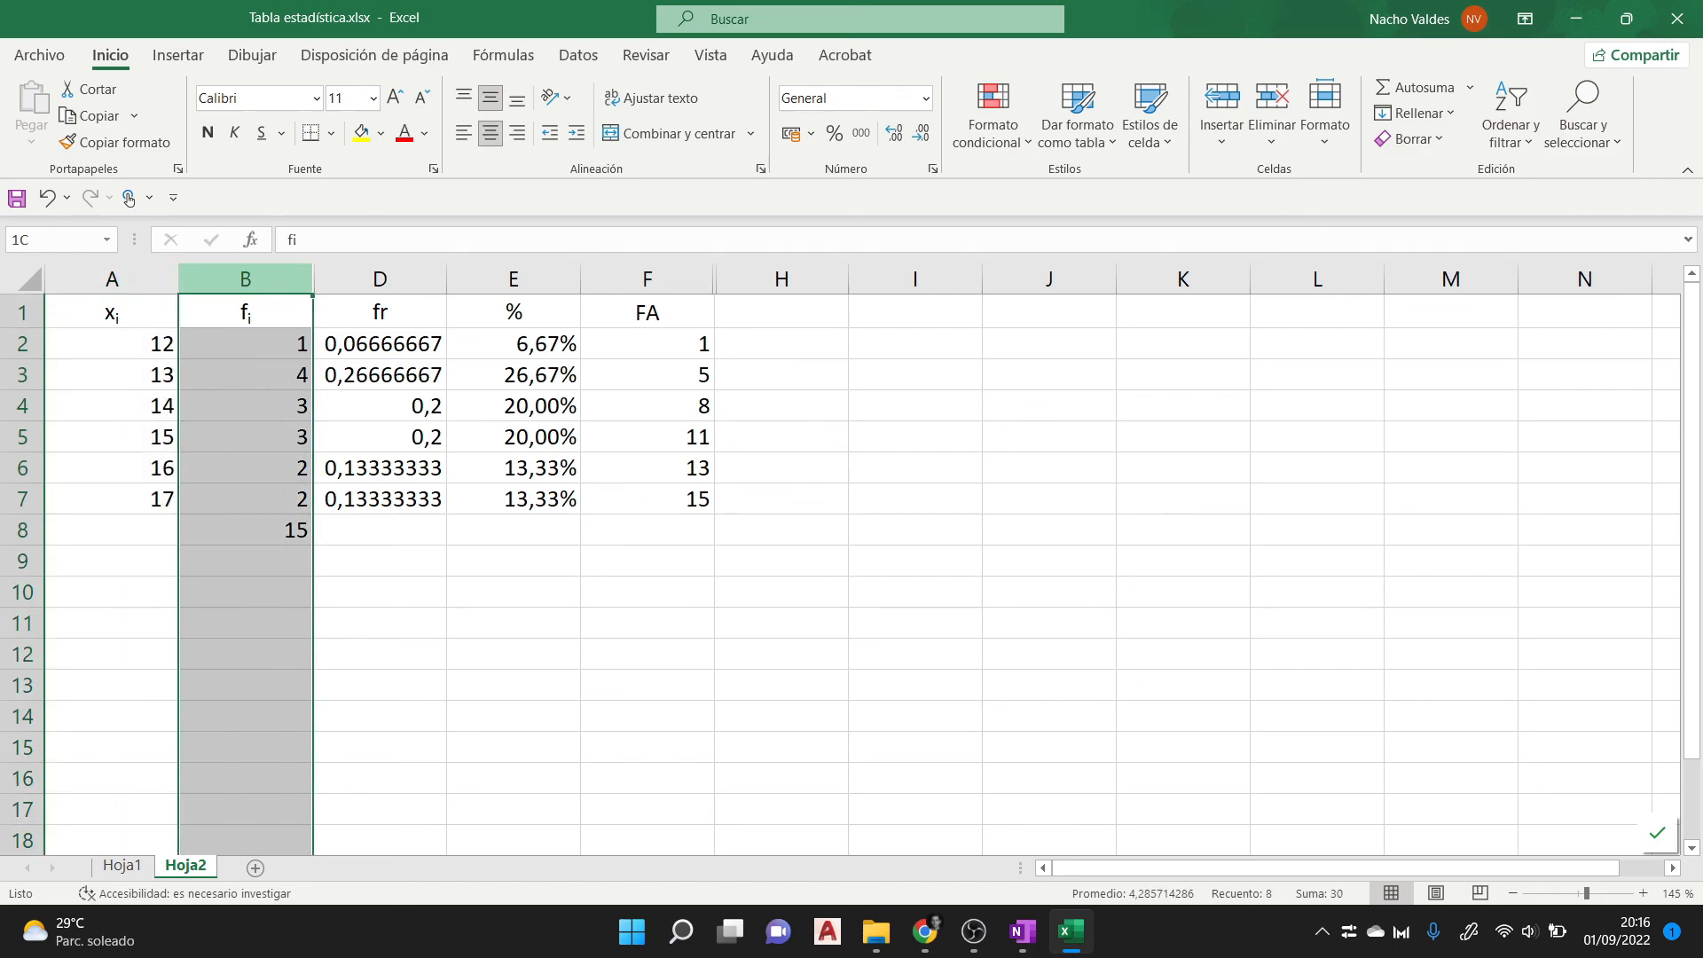
pyautogui.moveTo(379, 312); pyautogui.dragTo(647, 500)
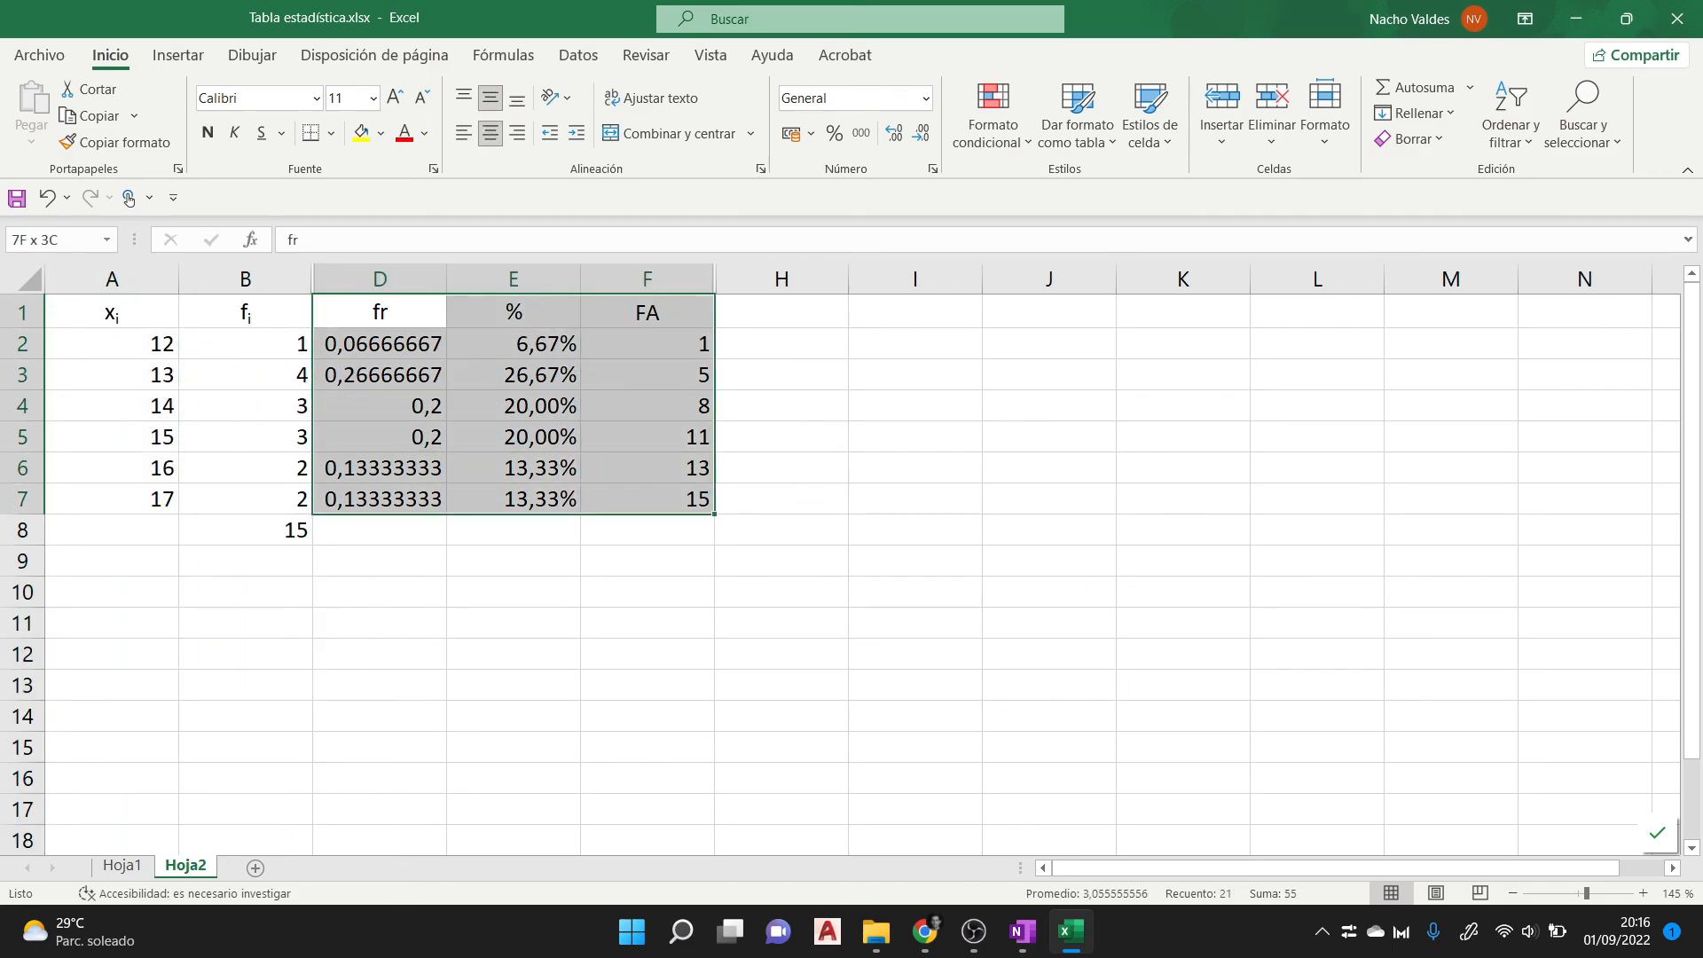